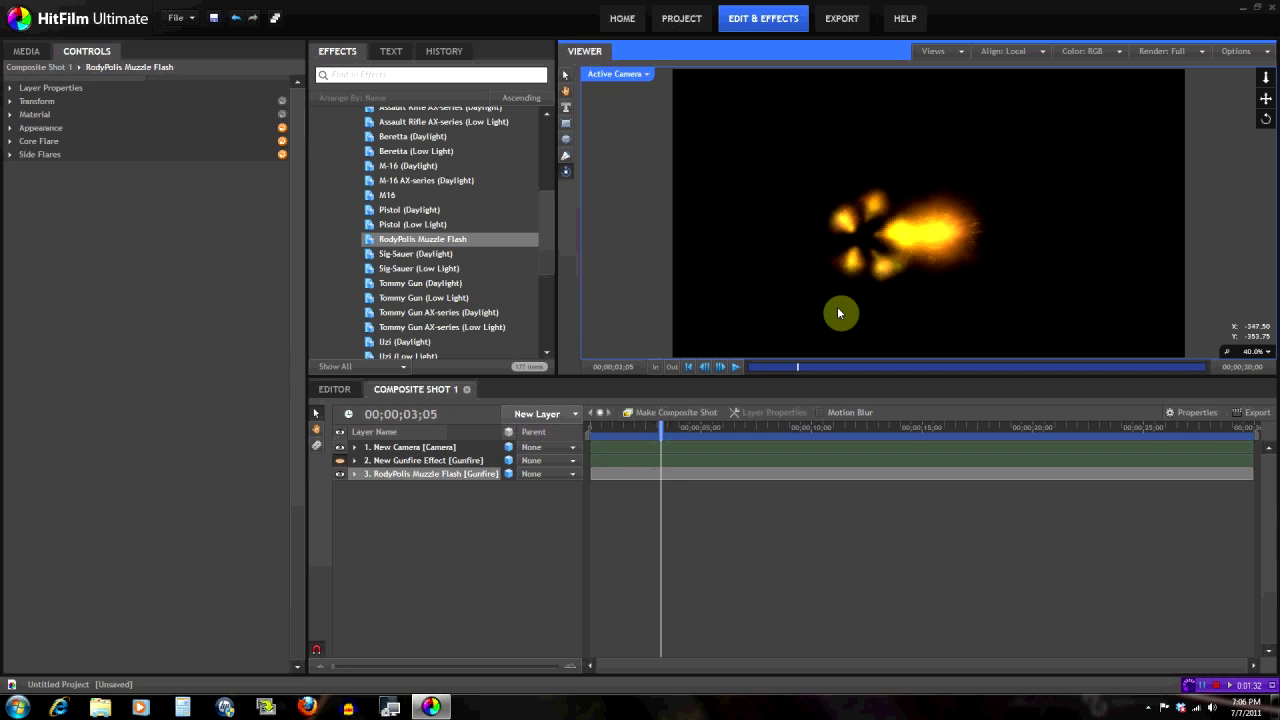
# Hide the RodyPolis Muzzle Flash layer and add the 3D Gunfire effect as a new composite layer.
pyautogui.click(340, 473)
pyautogui.scroll(5, 553, 271)
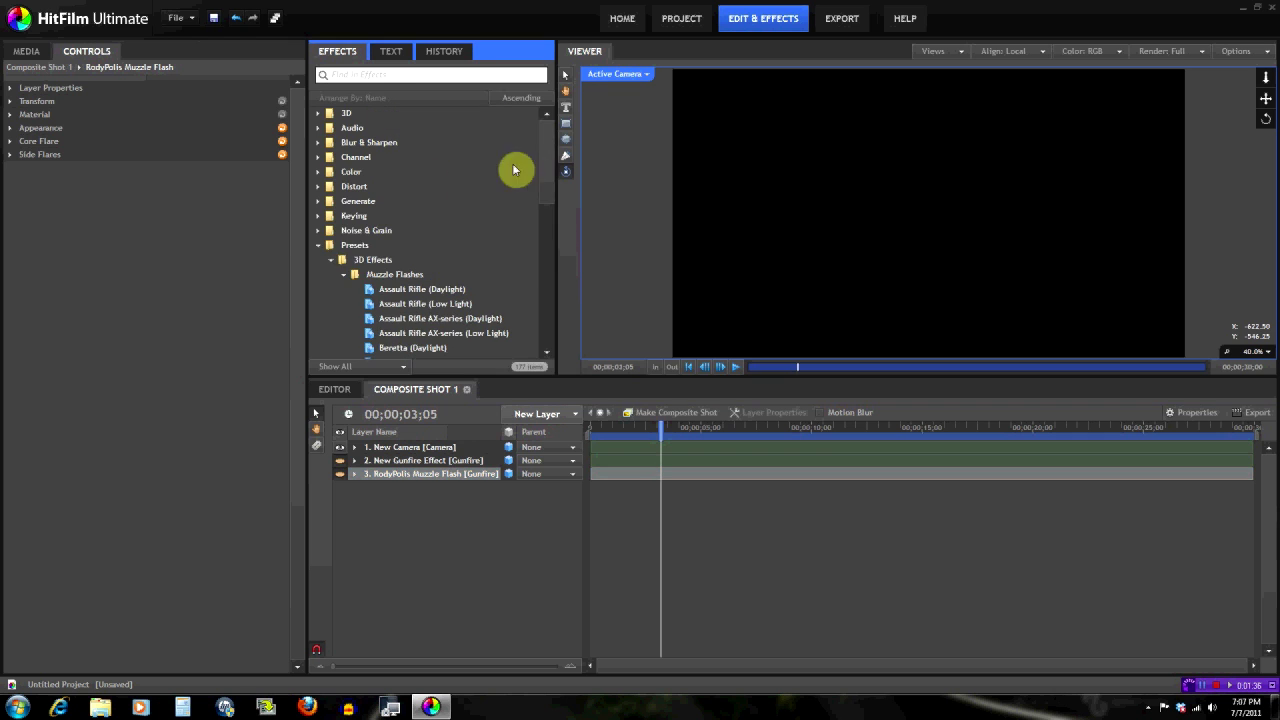
pyautogui.click(318, 245)
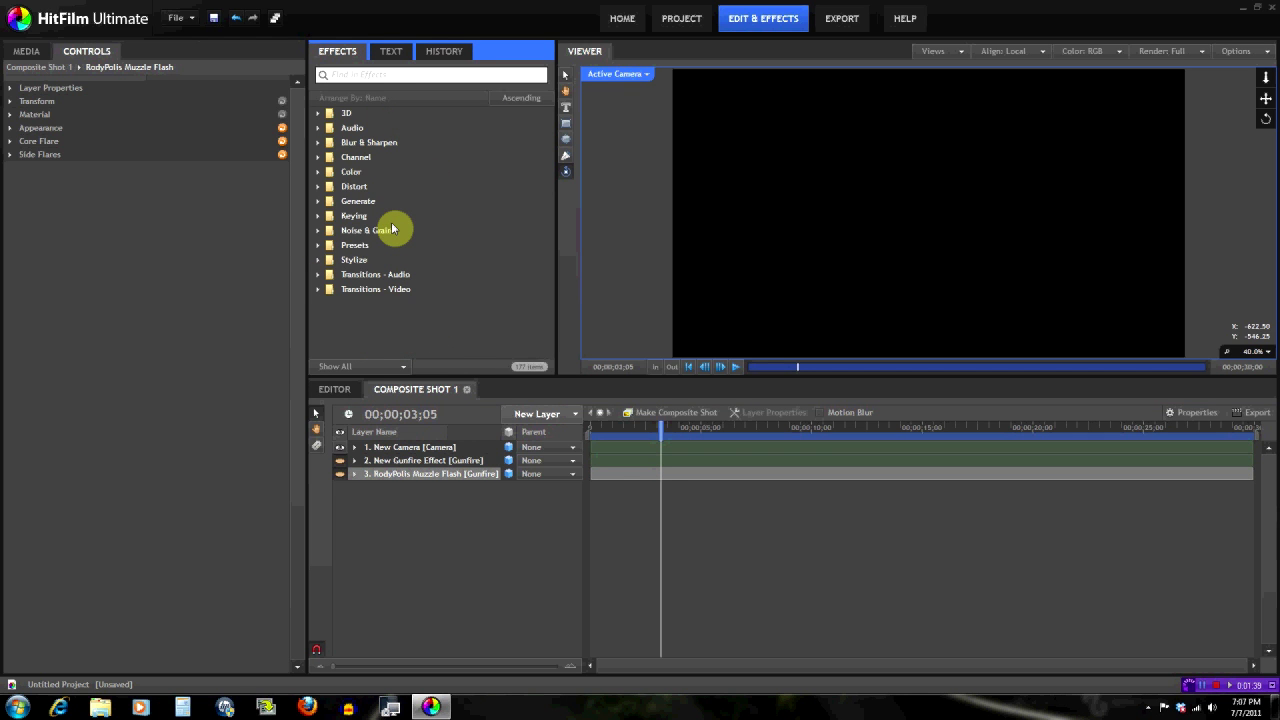
pyautogui.click(318, 115)
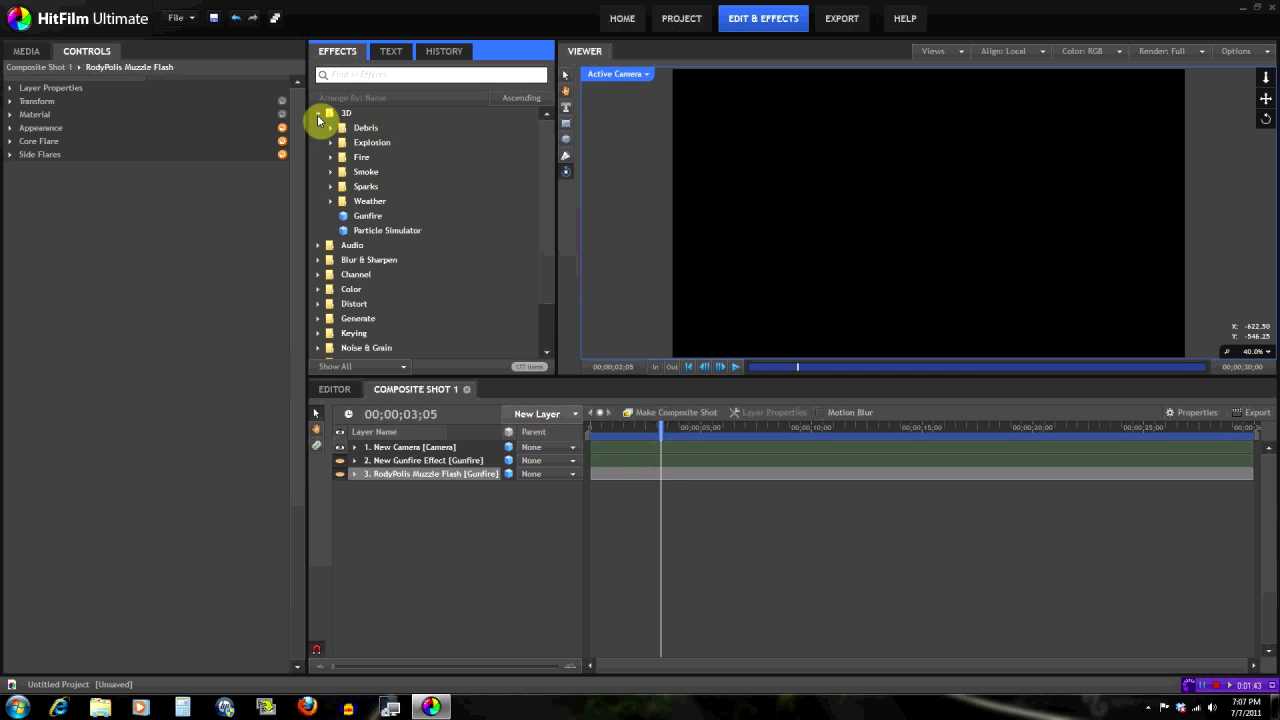
pyautogui.click(362, 217)
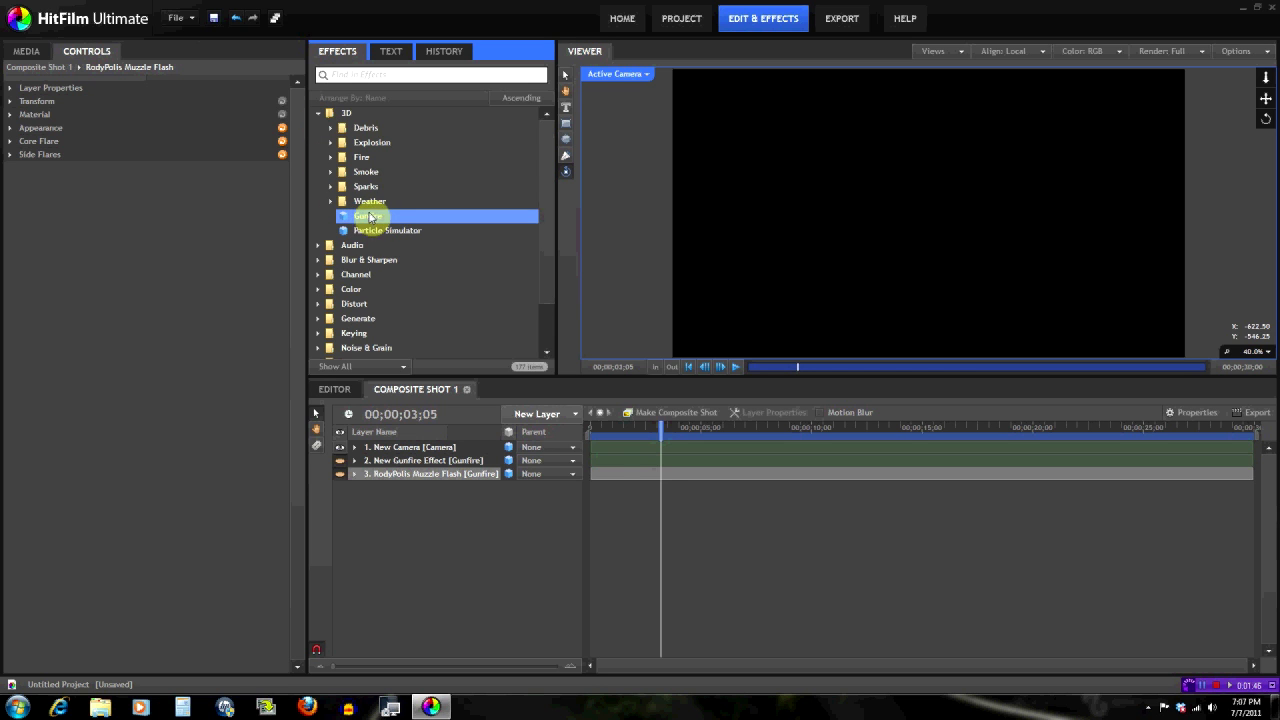
pyautogui.moveTo(371, 222); pyautogui.dragTo(380, 486)
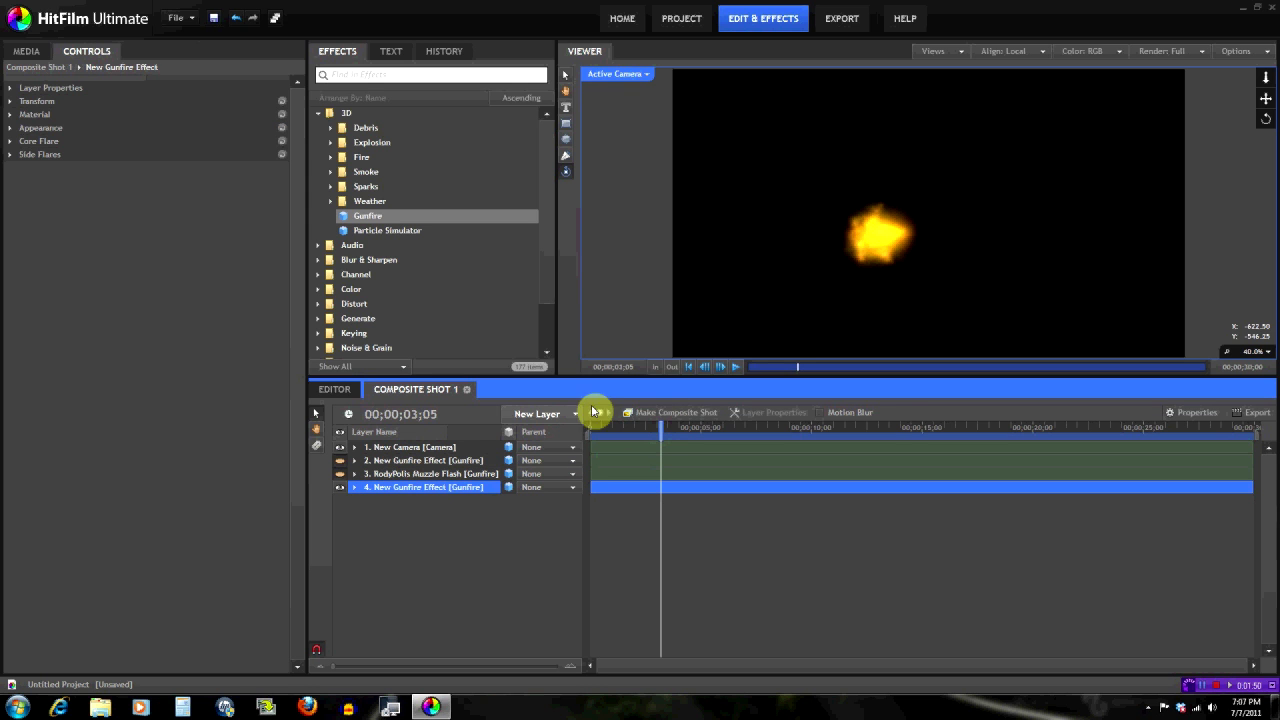
# Move the playhead to 03;00 and select the new Gunfire layer 4.
pyautogui.click(378, 447)
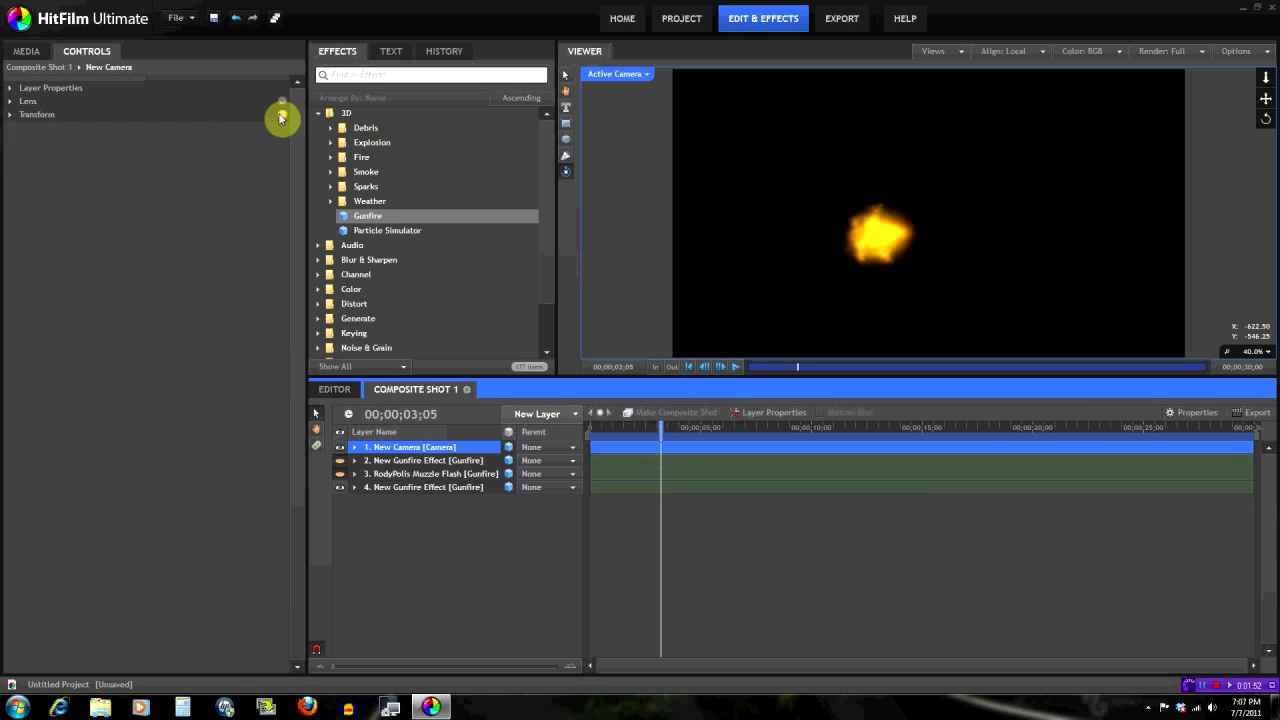
pyautogui.click(281, 114)
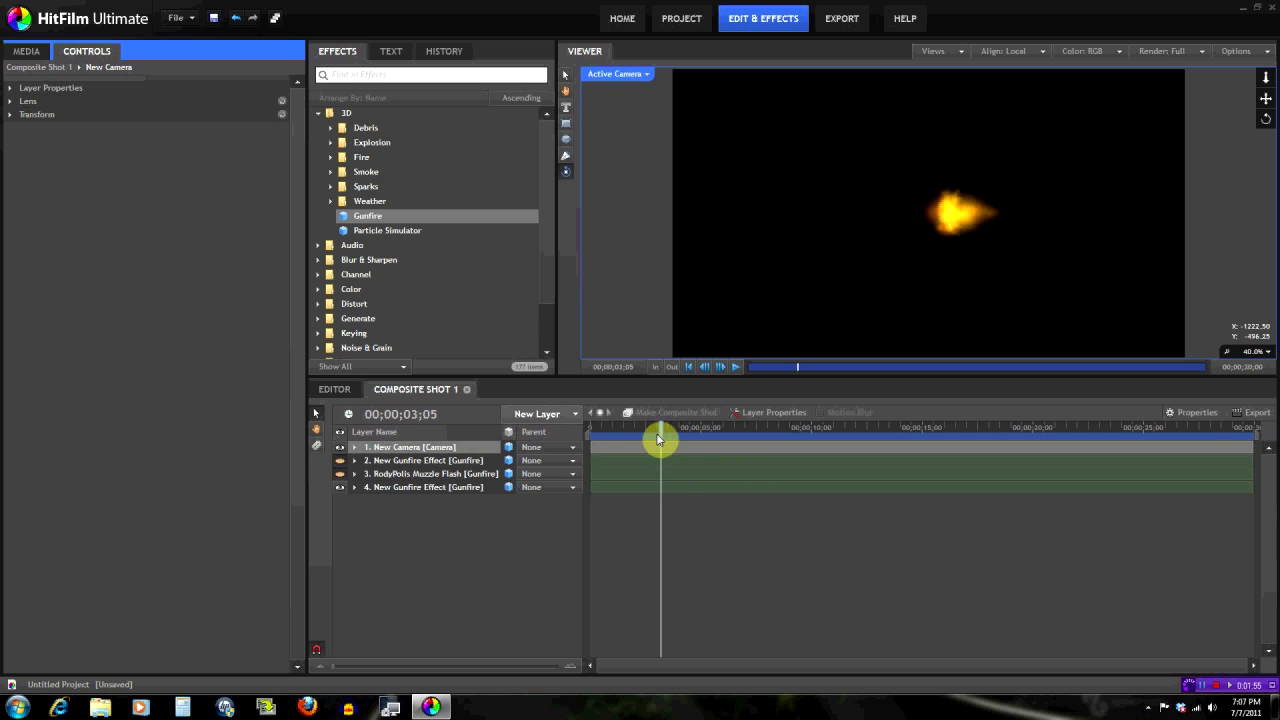
pyautogui.moveTo(657, 432)
pyautogui.mouseDown()
pyautogui.moveTo(668, 430)
pyautogui.moveTo(656, 428)
pyautogui.mouseUp()
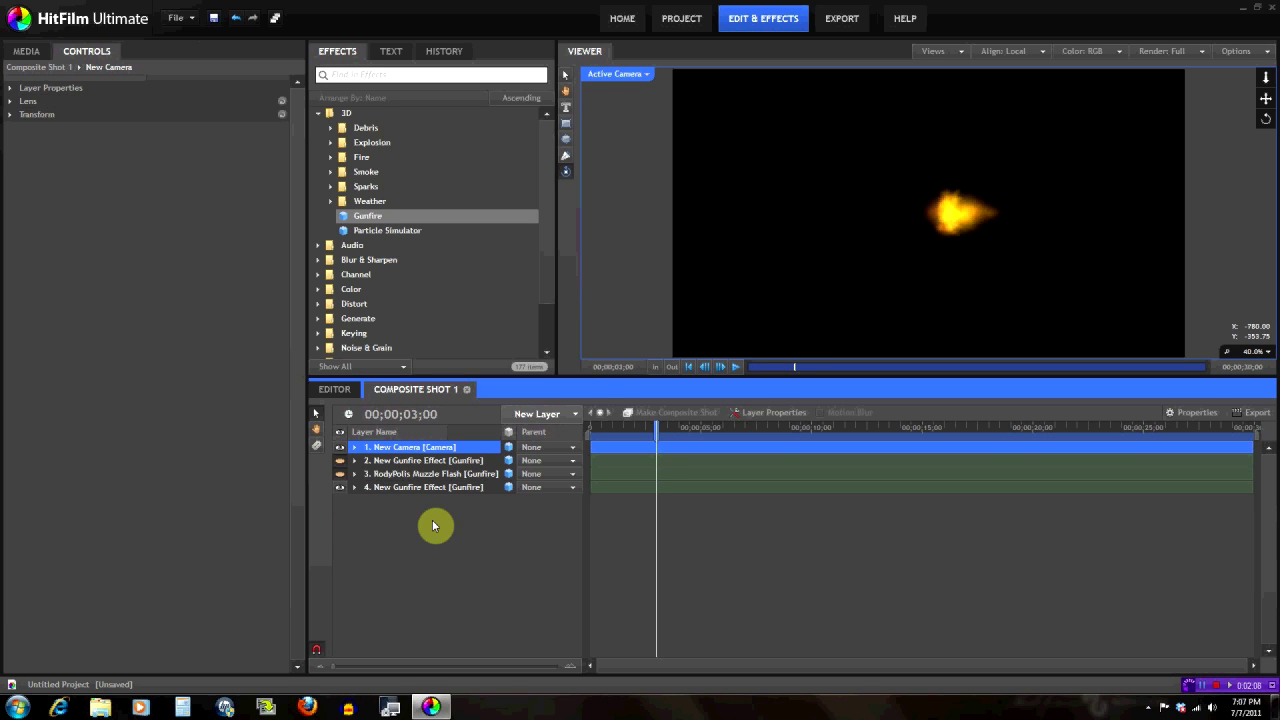
pyautogui.click(418, 487)
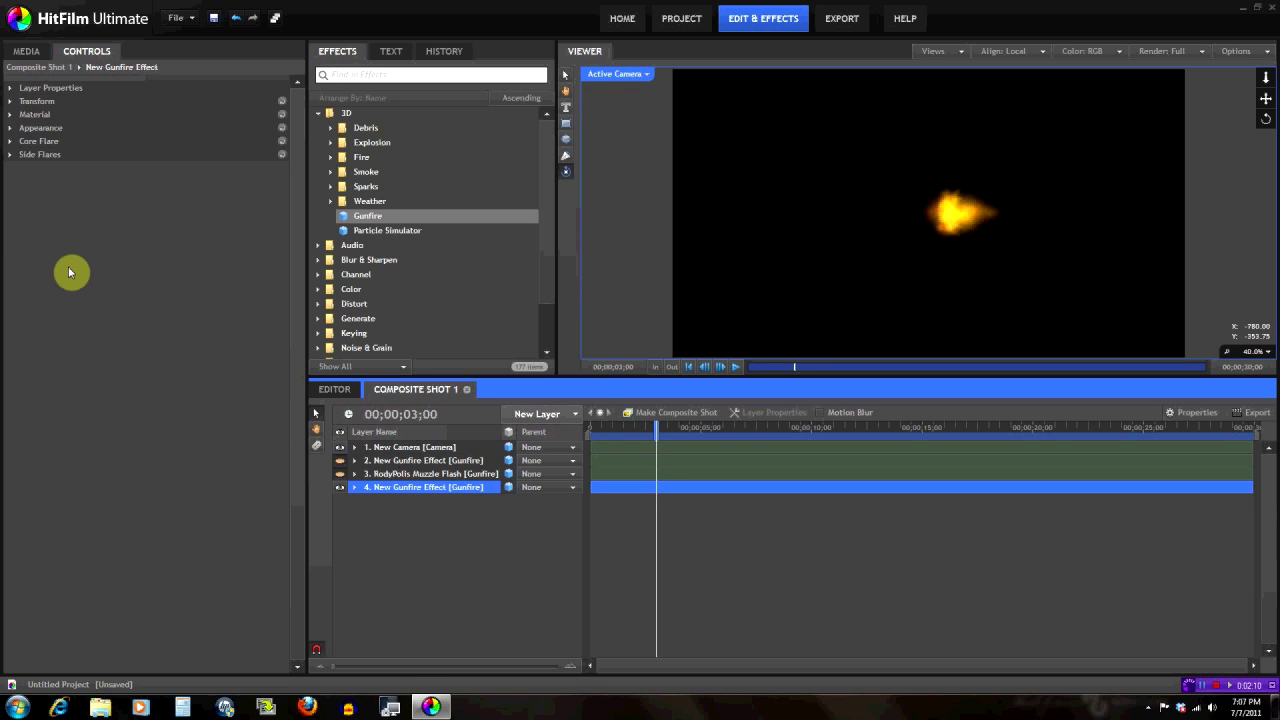
# Remove all four default muzzleFlash textures from the Gunfire layer's Appearance texture list.
pyautogui.click(12, 131)
pyautogui.click(12, 129)
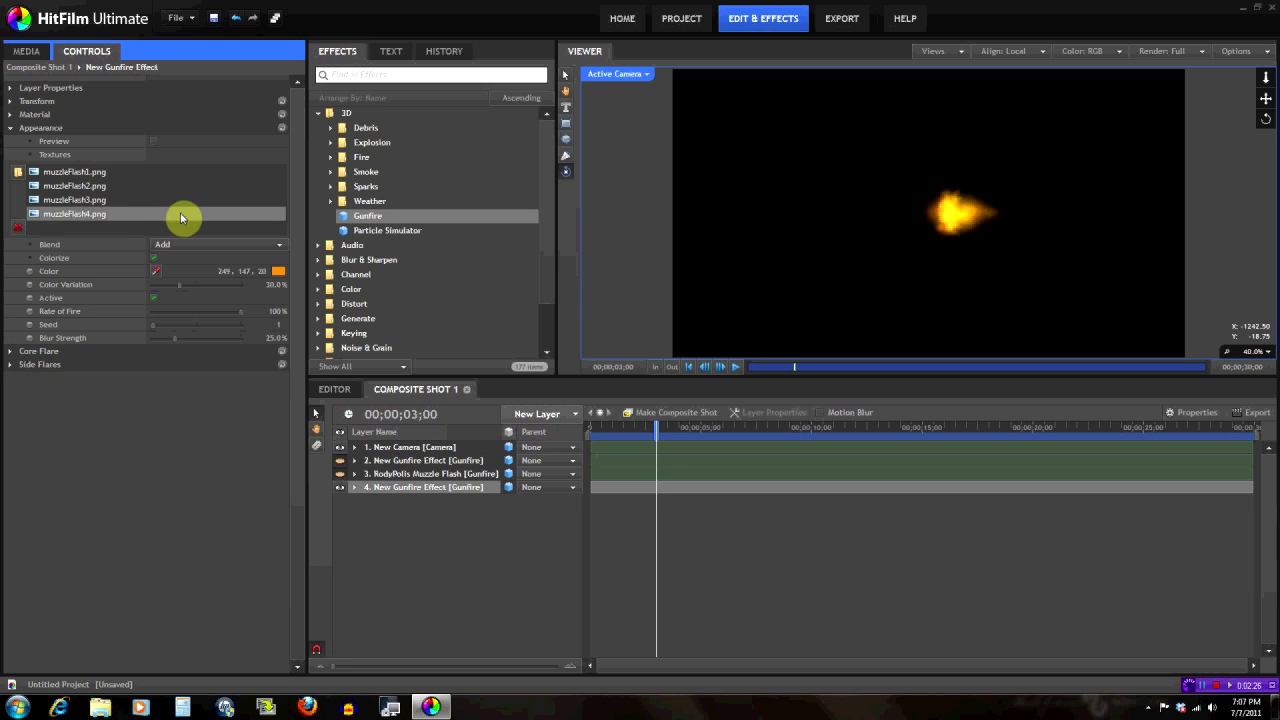
pyautogui.moveTo(103, 220); pyautogui.dragTo(97, 193)
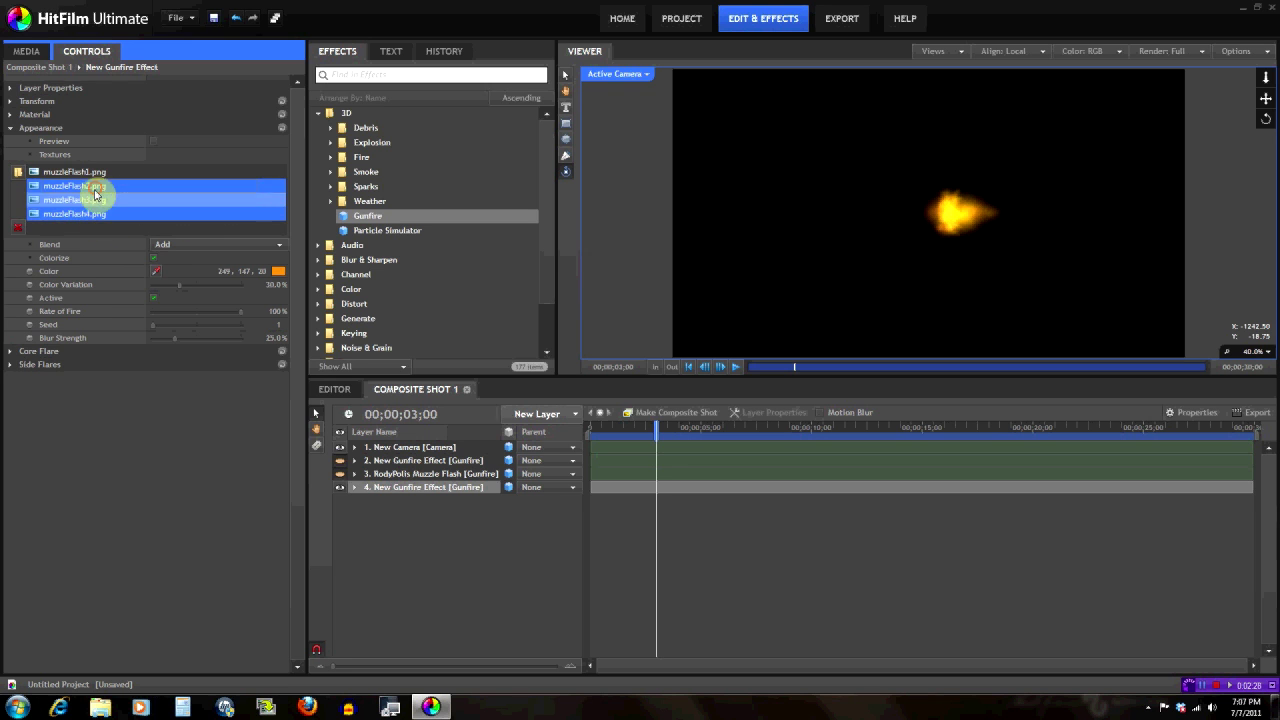
pyautogui.click(19, 227)
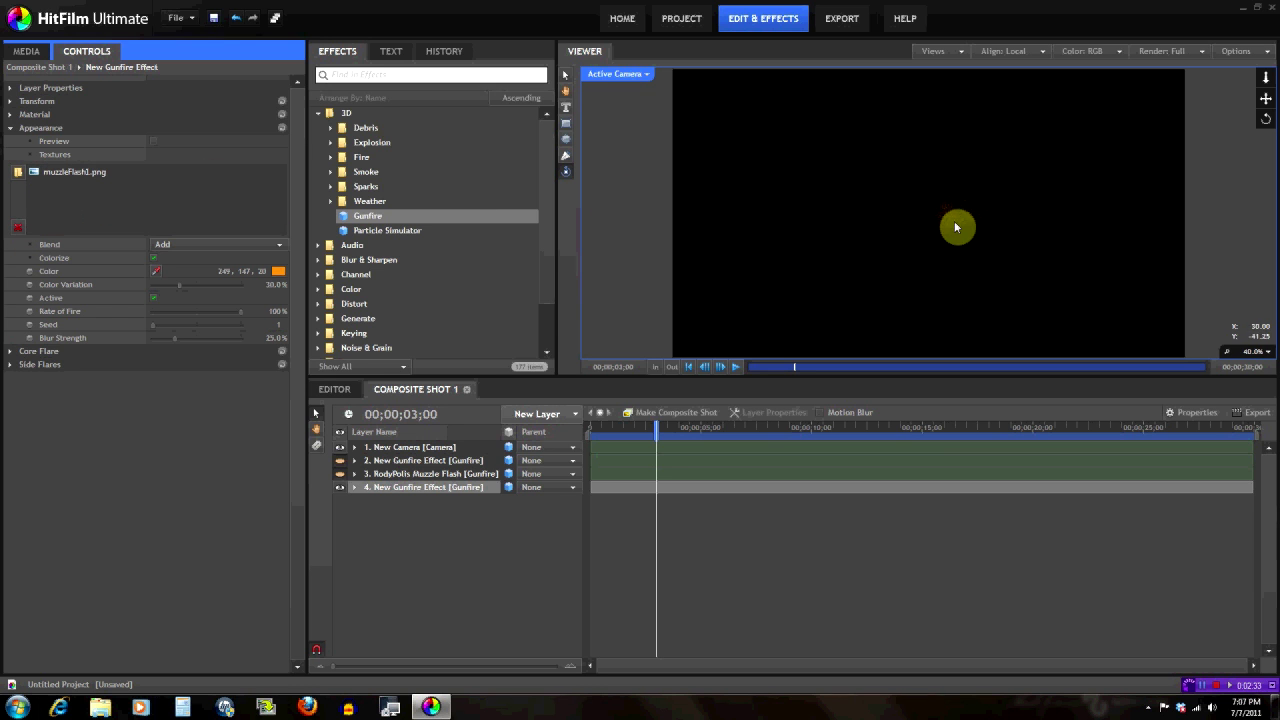
pyautogui.click(58, 174)
pyautogui.click(19, 227)
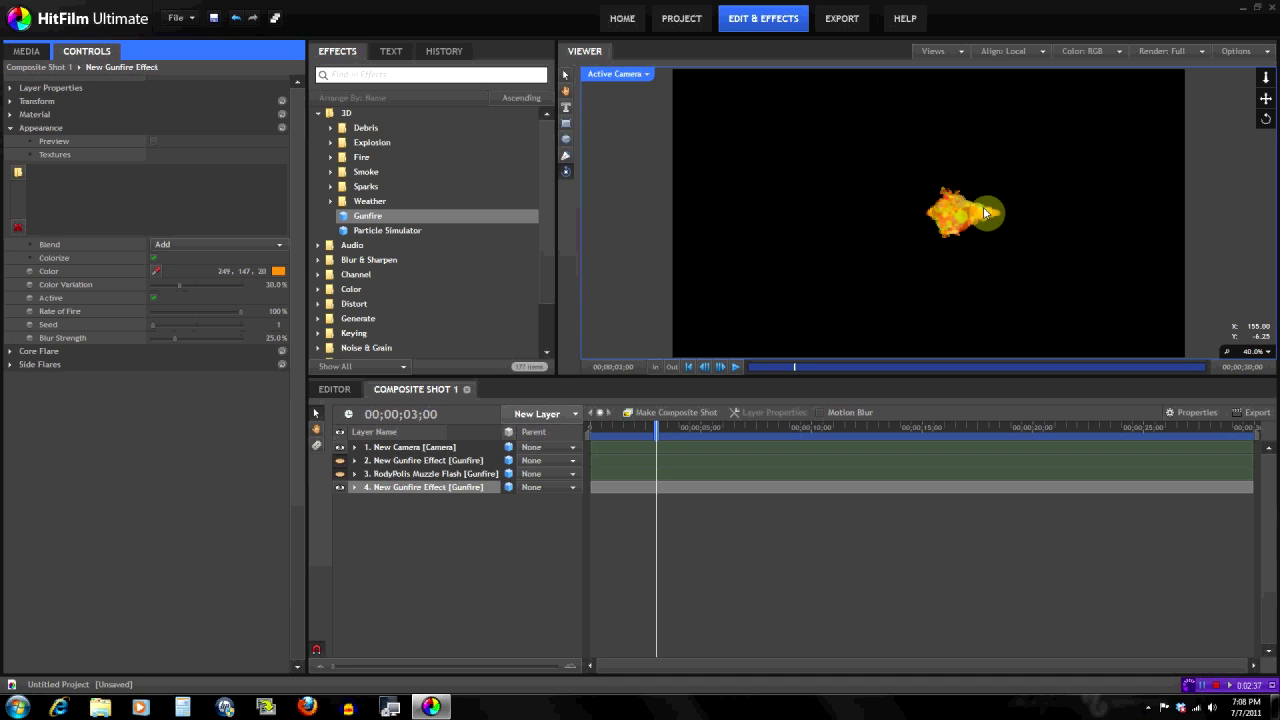
# Import muzzleFlash1 through muzzleFlash4.png from the Textures folder as the Gunfire textures.
pyautogui.click(17, 172)
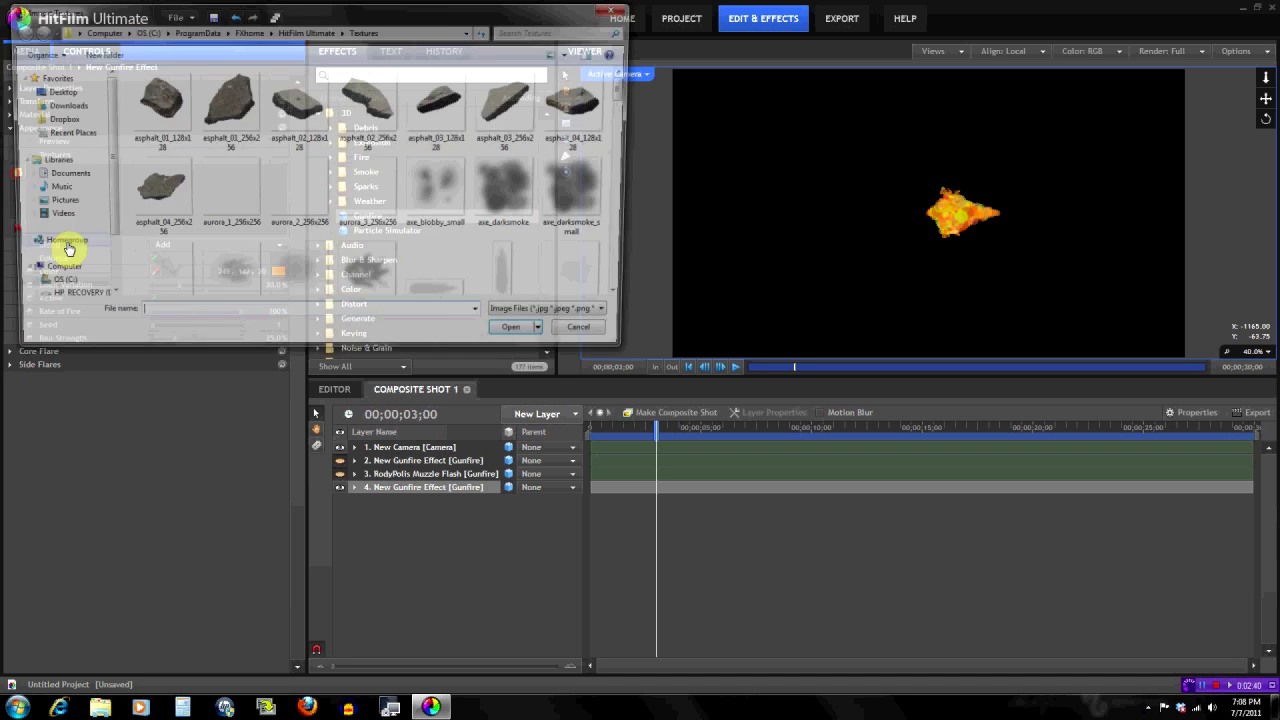
pyautogui.moveTo(627, 91); pyautogui.dragTo(654, 157)
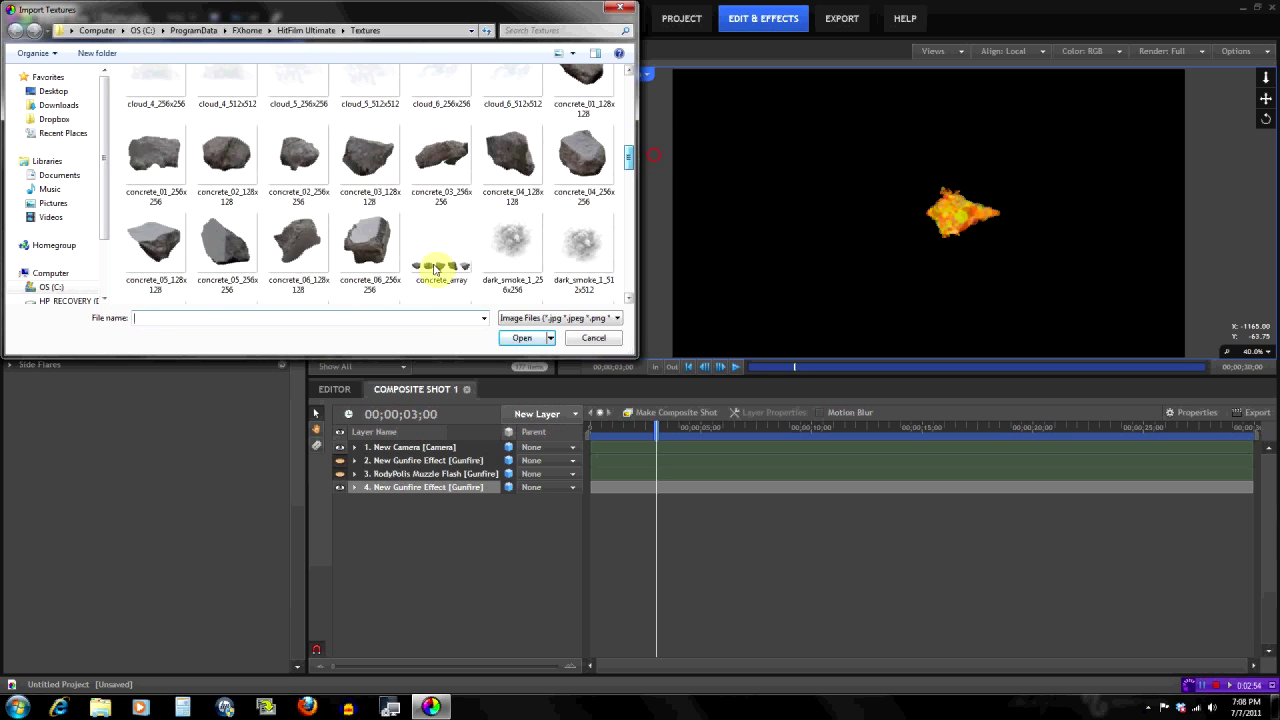
pyautogui.click(356, 268)
pyautogui.press('m')
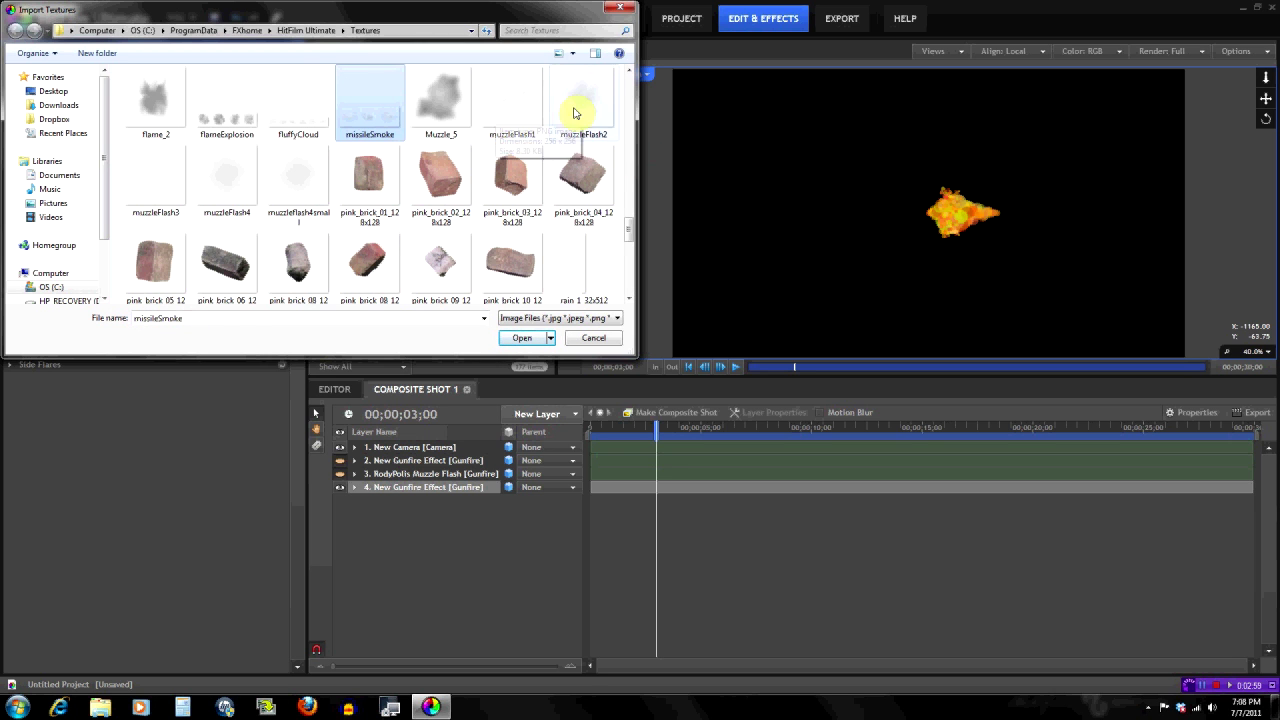
pyautogui.click(505, 108)
pyautogui.keyDown('ctrl'); pyautogui.click(587, 91); pyautogui.keyUp('ctrl')
pyautogui.keyDown('ctrl'); pyautogui.click(150, 185); pyautogui.keyUp('ctrl')
pyautogui.keyDown('ctrl'); pyautogui.click(227, 180); pyautogui.keyUp('ctrl')
pyautogui.click(522, 336)
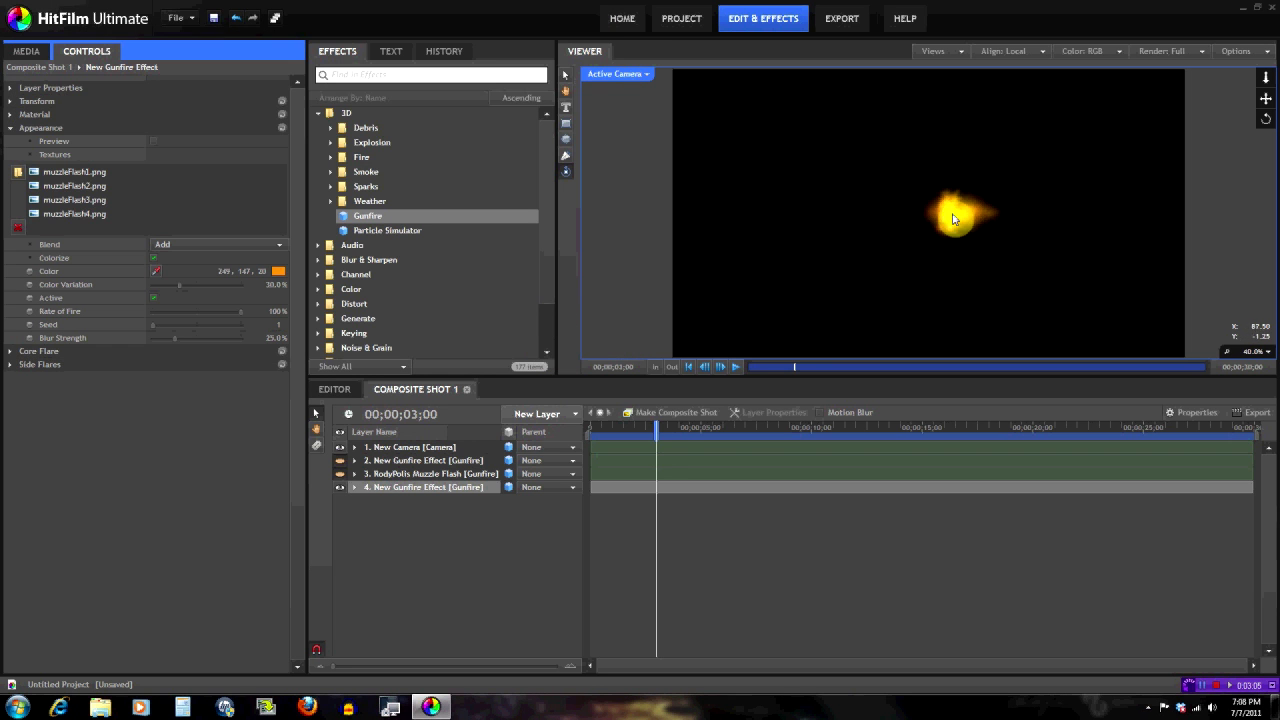
# Keep the muzzleFlash1 texture on Add blending and nudge the flash slightly up-left.
pyautogui.click(66, 174)
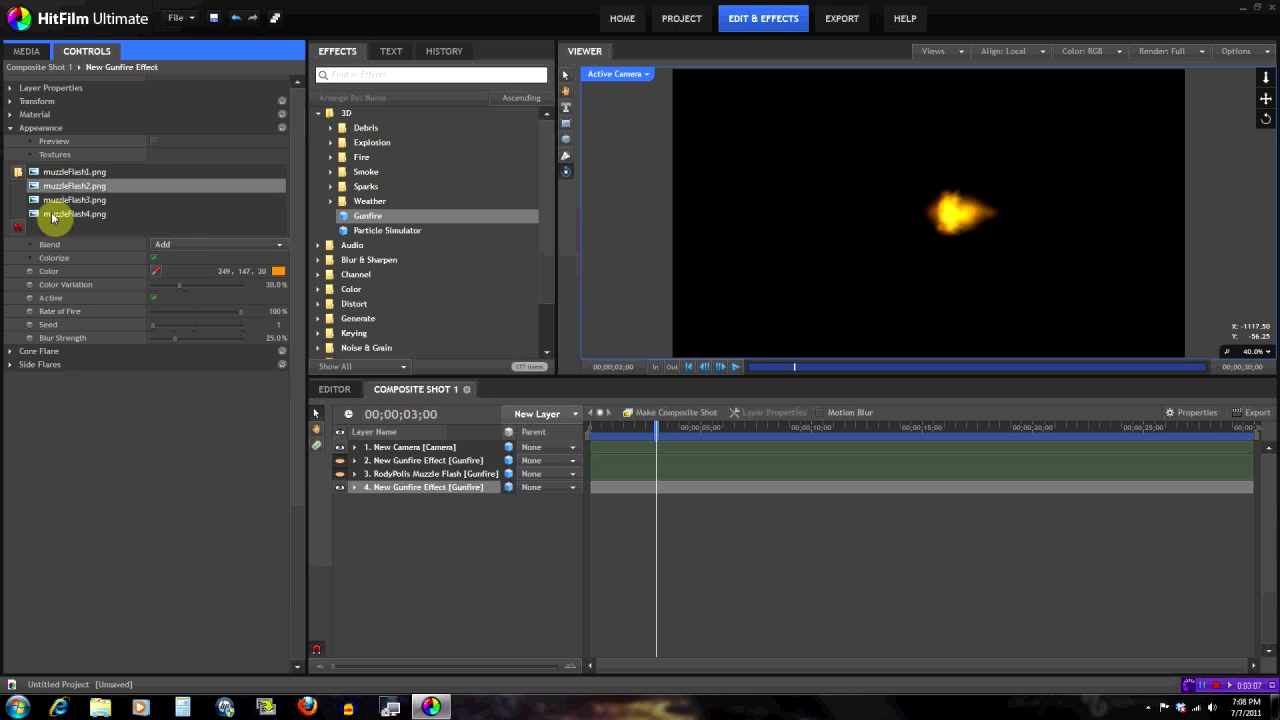
pyautogui.click(163, 246)
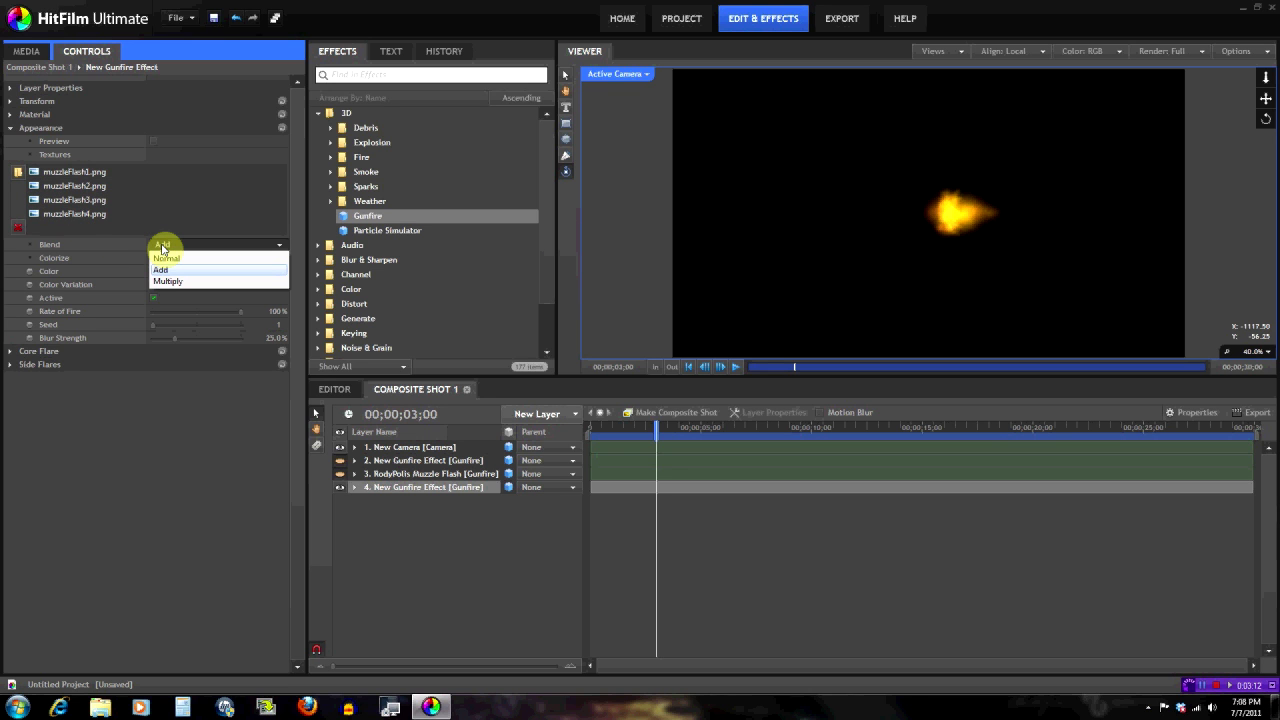
pyautogui.click(189, 250)
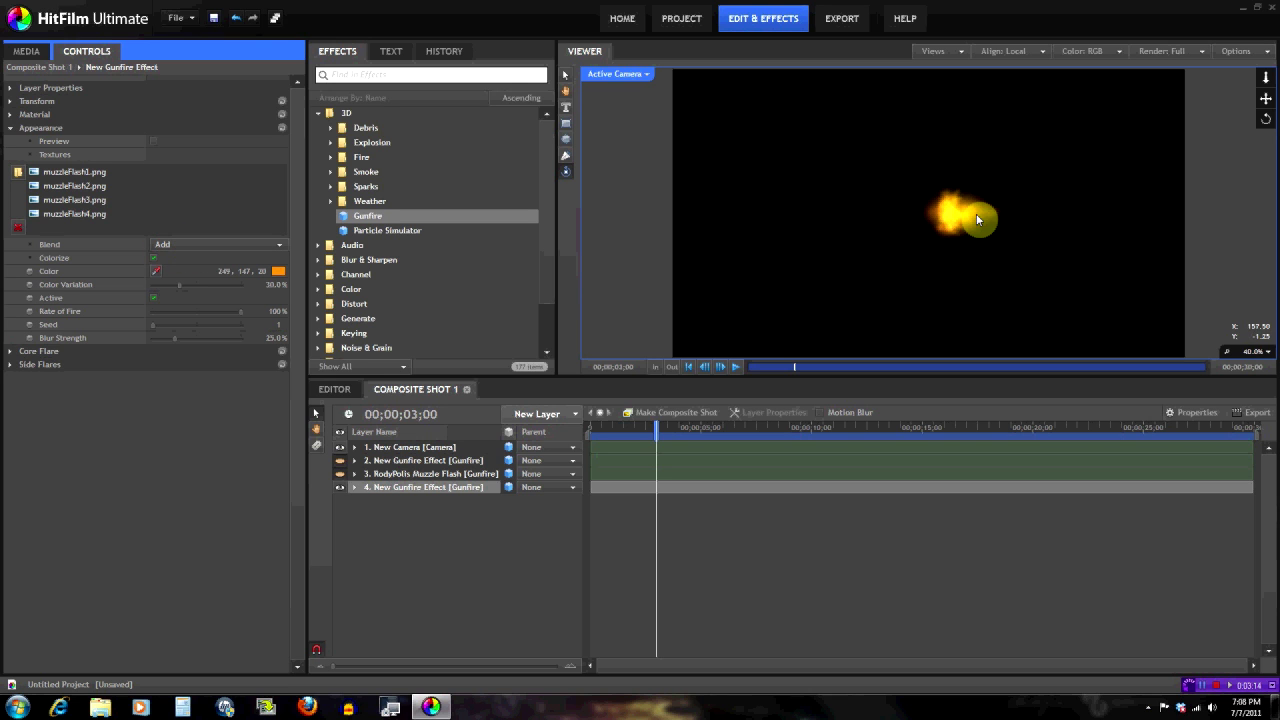
pyautogui.moveTo(955, 227); pyautogui.dragTo(959, 211)
# Compare Normal and Multiply blending, return to Add, and turn off Colorize.
pyautogui.click(271, 247)
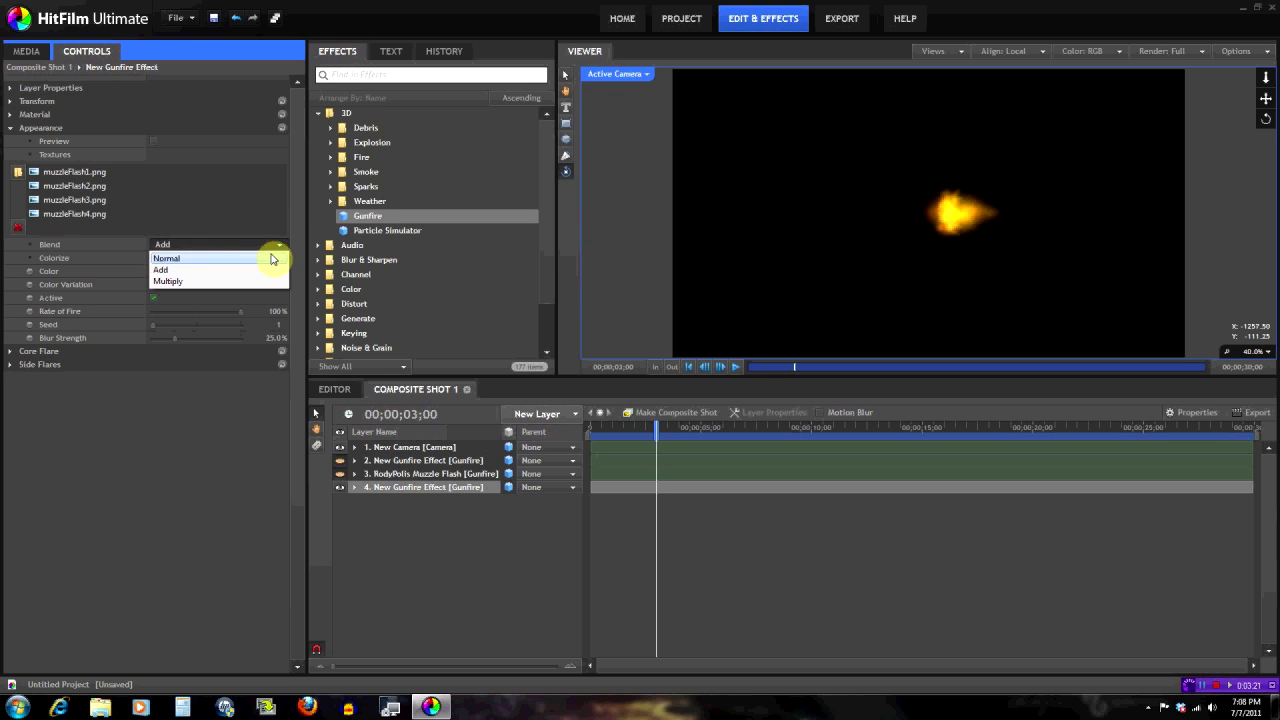
pyautogui.click(272, 262)
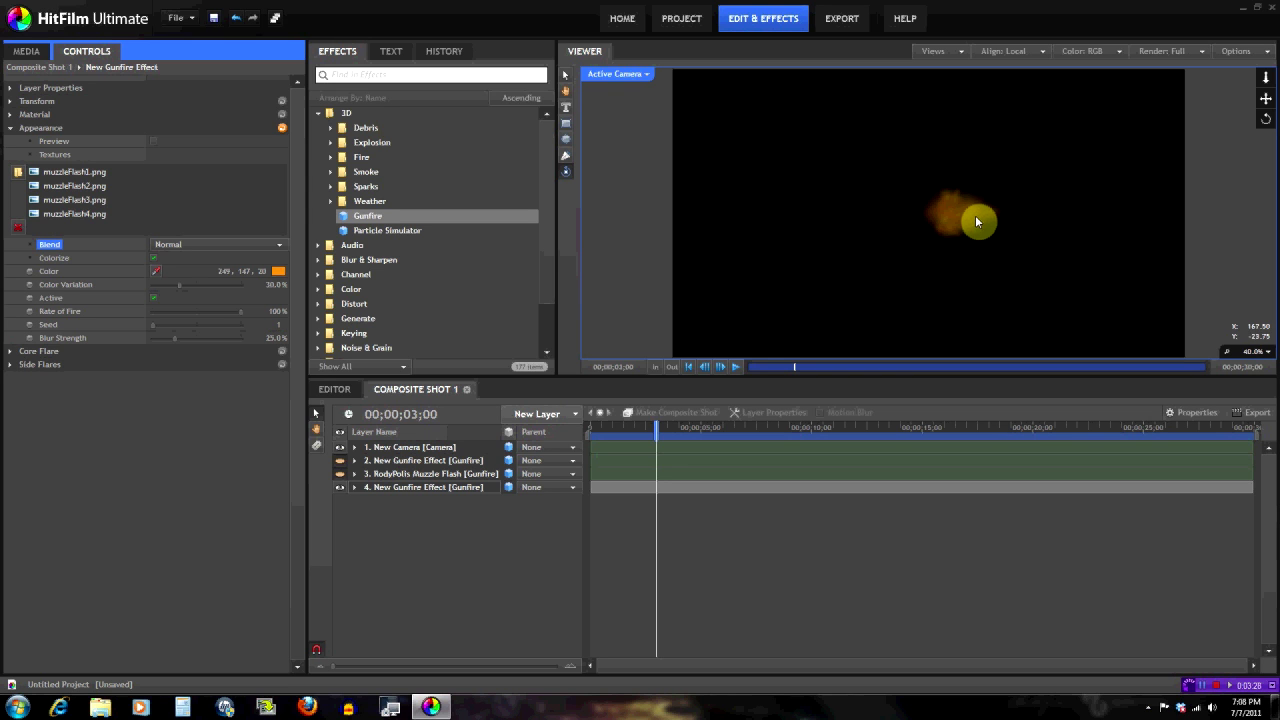
pyautogui.click(279, 249)
pyautogui.click(264, 280)
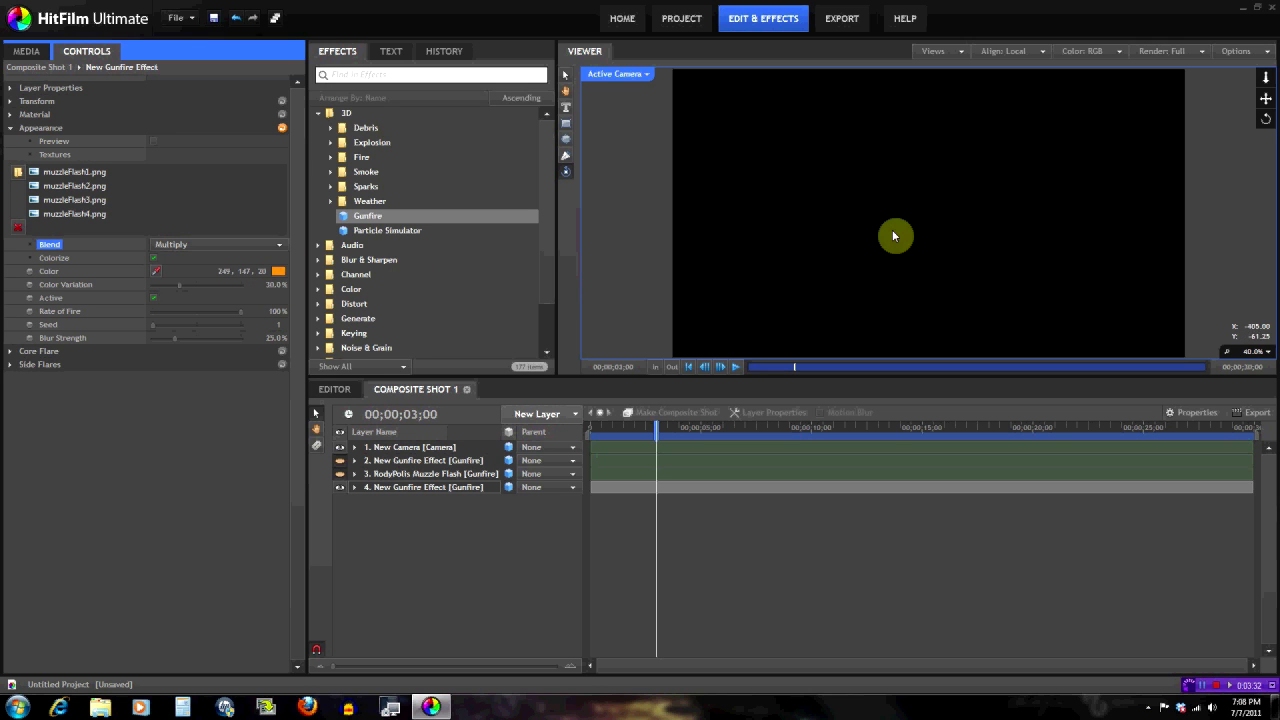
pyautogui.click(278, 246)
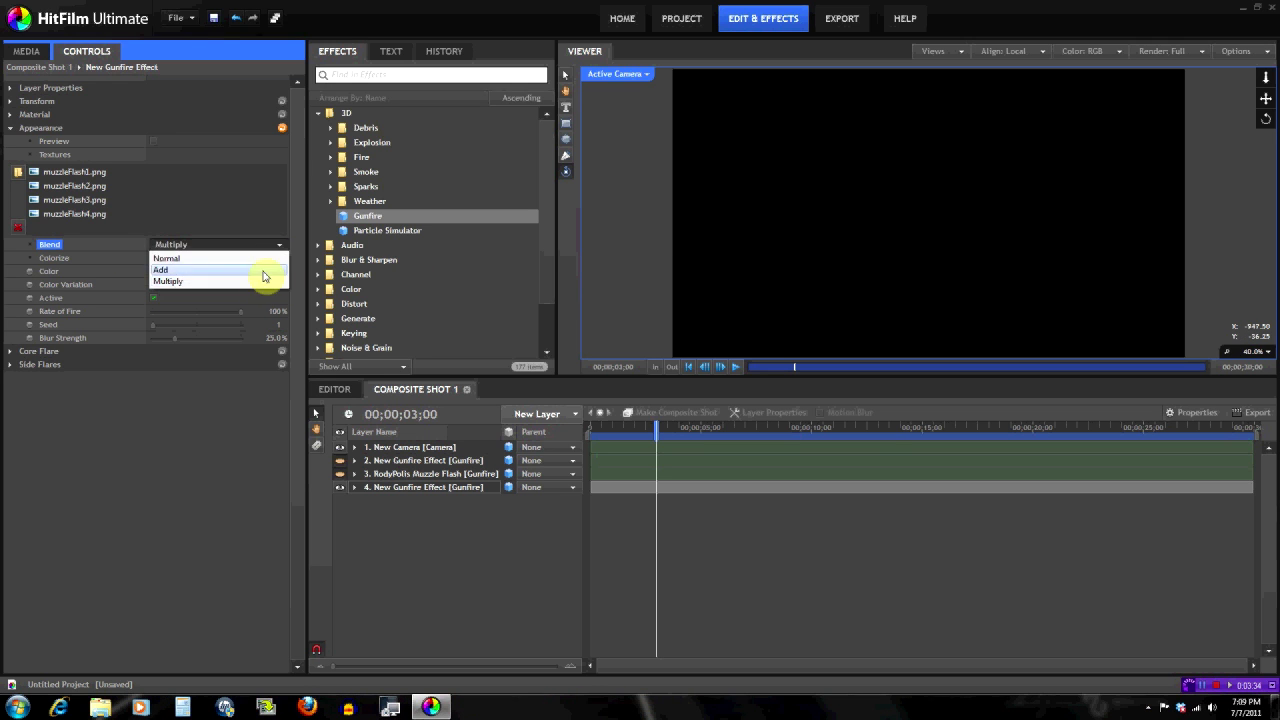
pyautogui.click(266, 270)
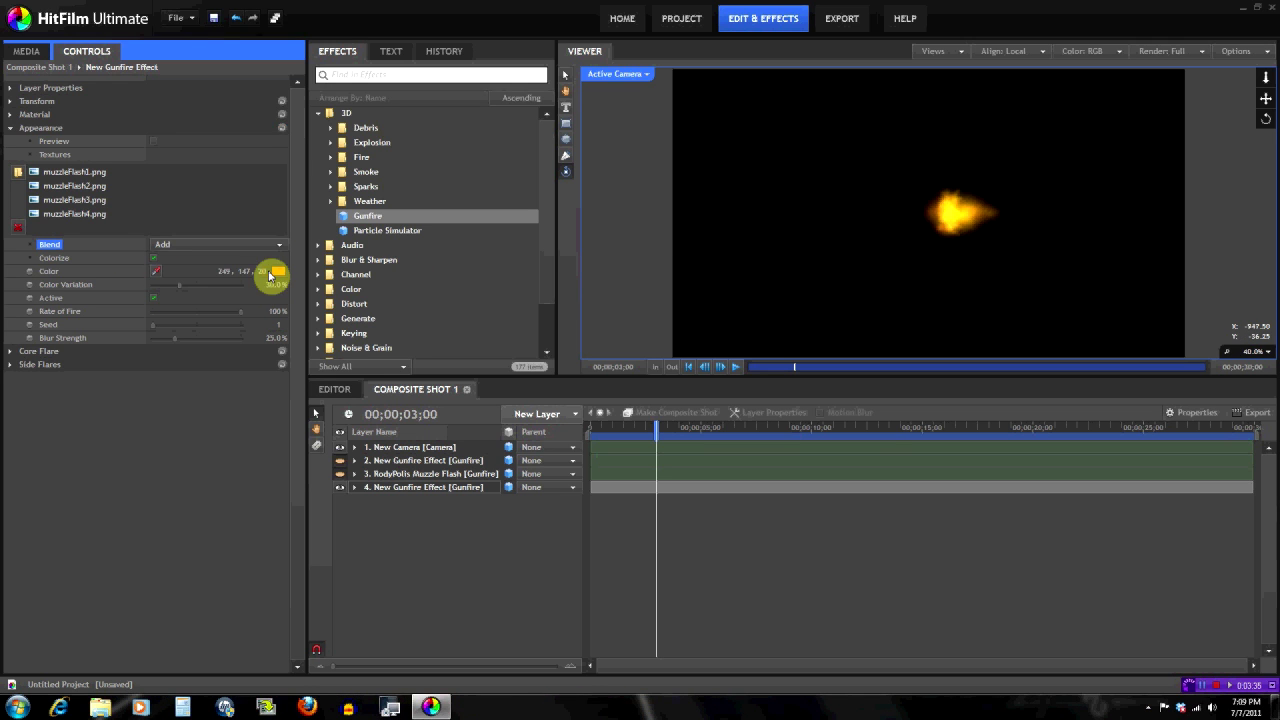
pyautogui.click(153, 260)
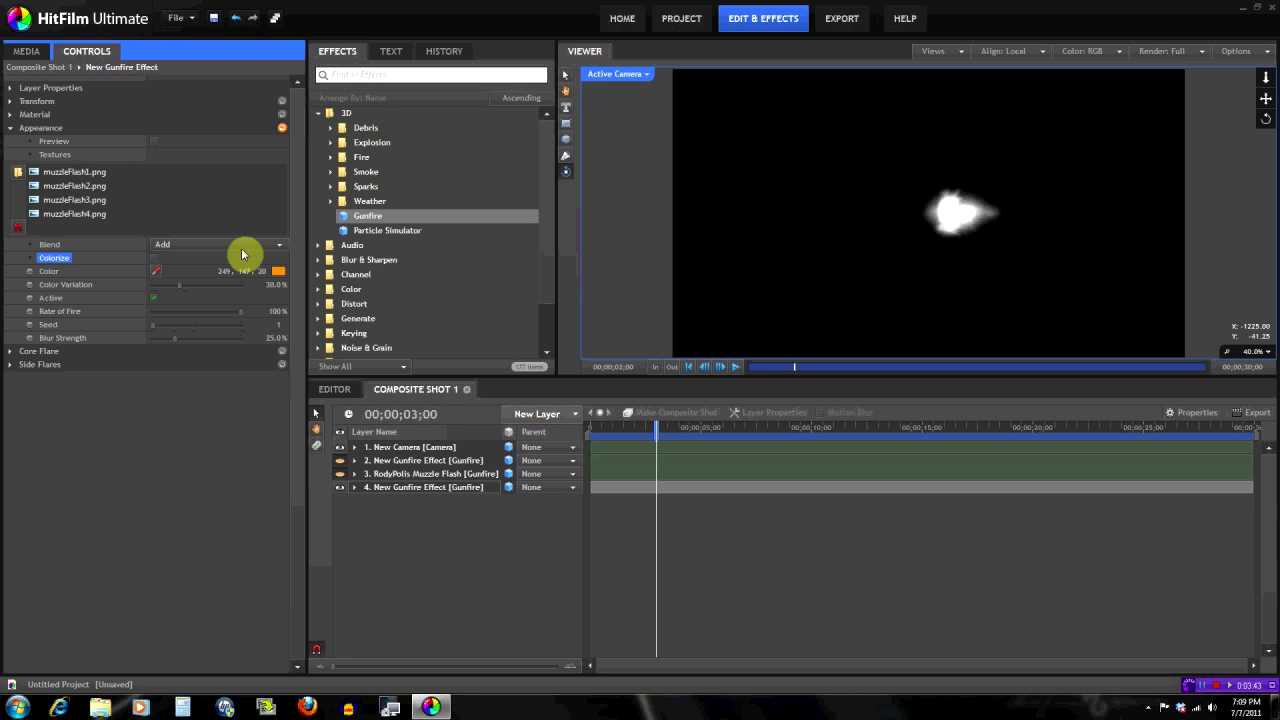
# Turn Colorize back on, trial a sky-blue flash colour, then reset it to orange.
pyautogui.click(154, 258)
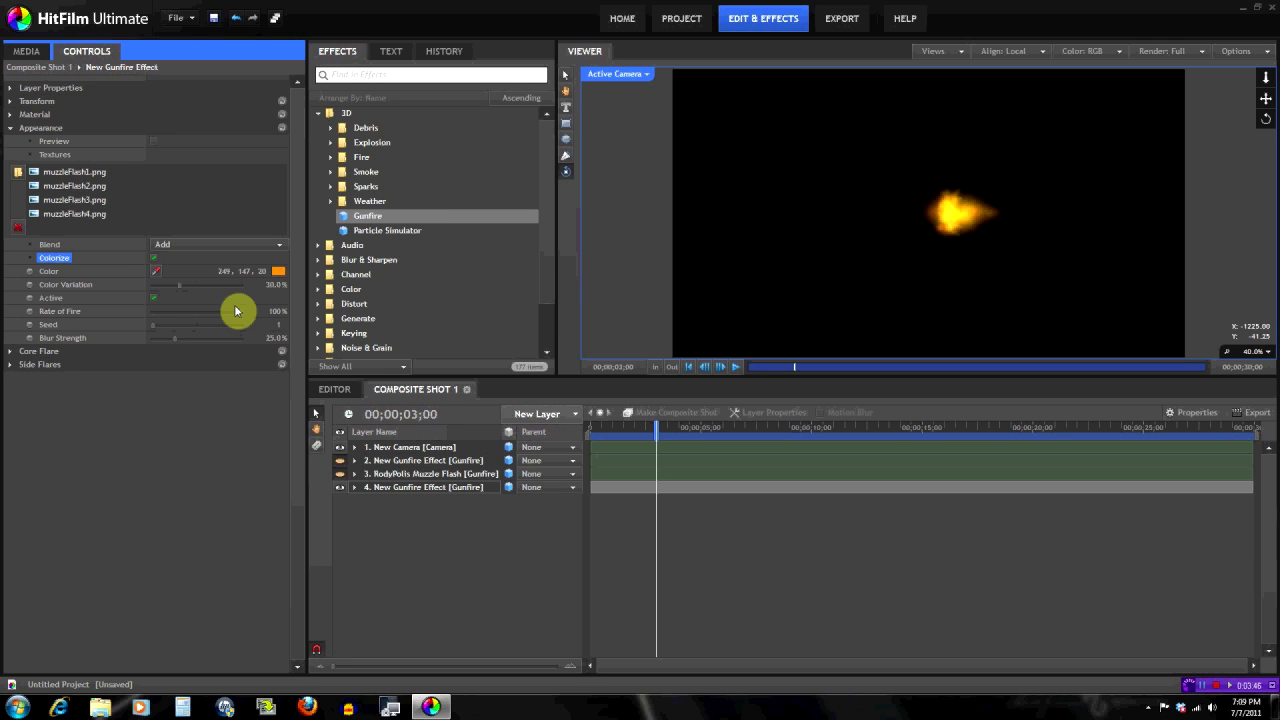
pyautogui.click(278, 271)
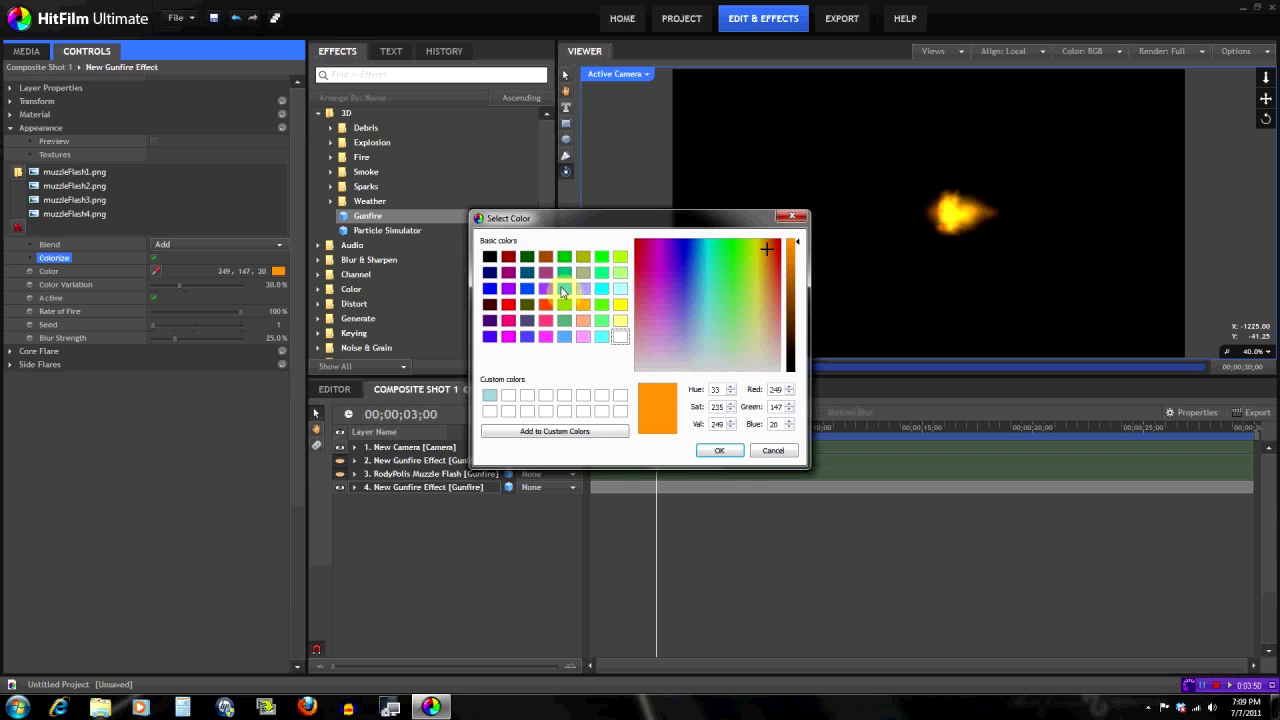
pyautogui.click(564, 288)
pyautogui.click(726, 451)
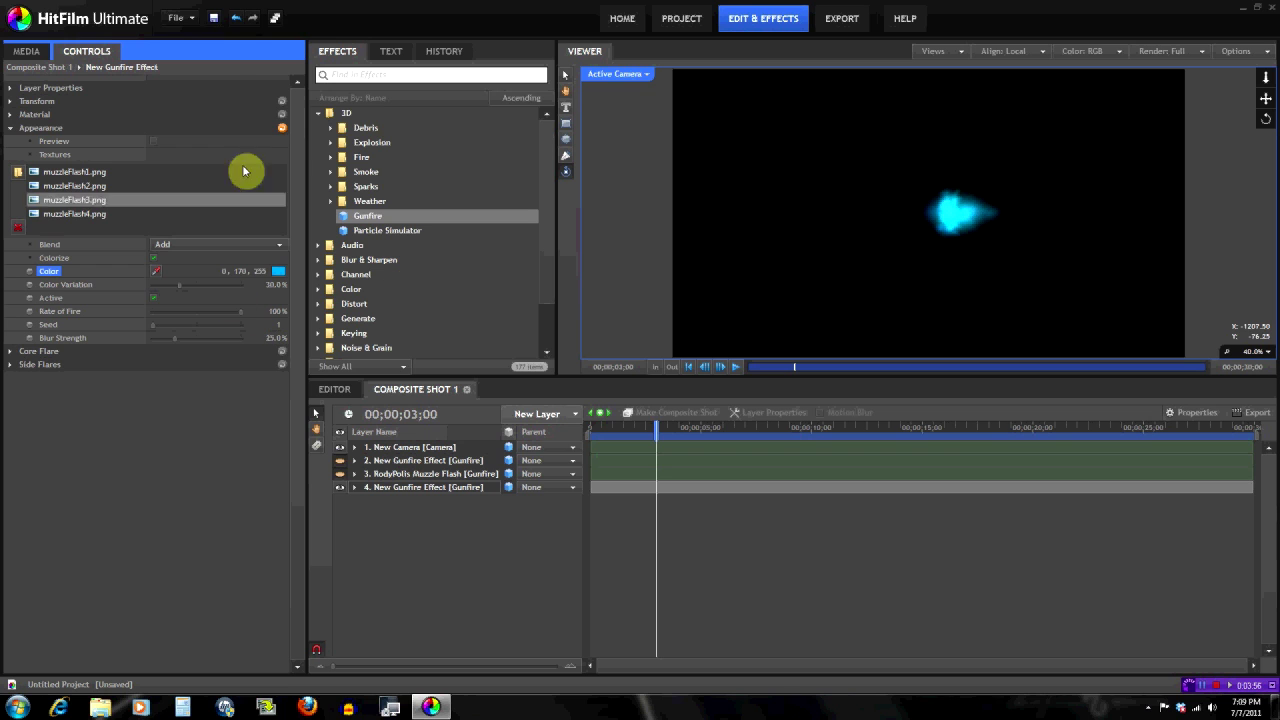
pyautogui.click(281, 129)
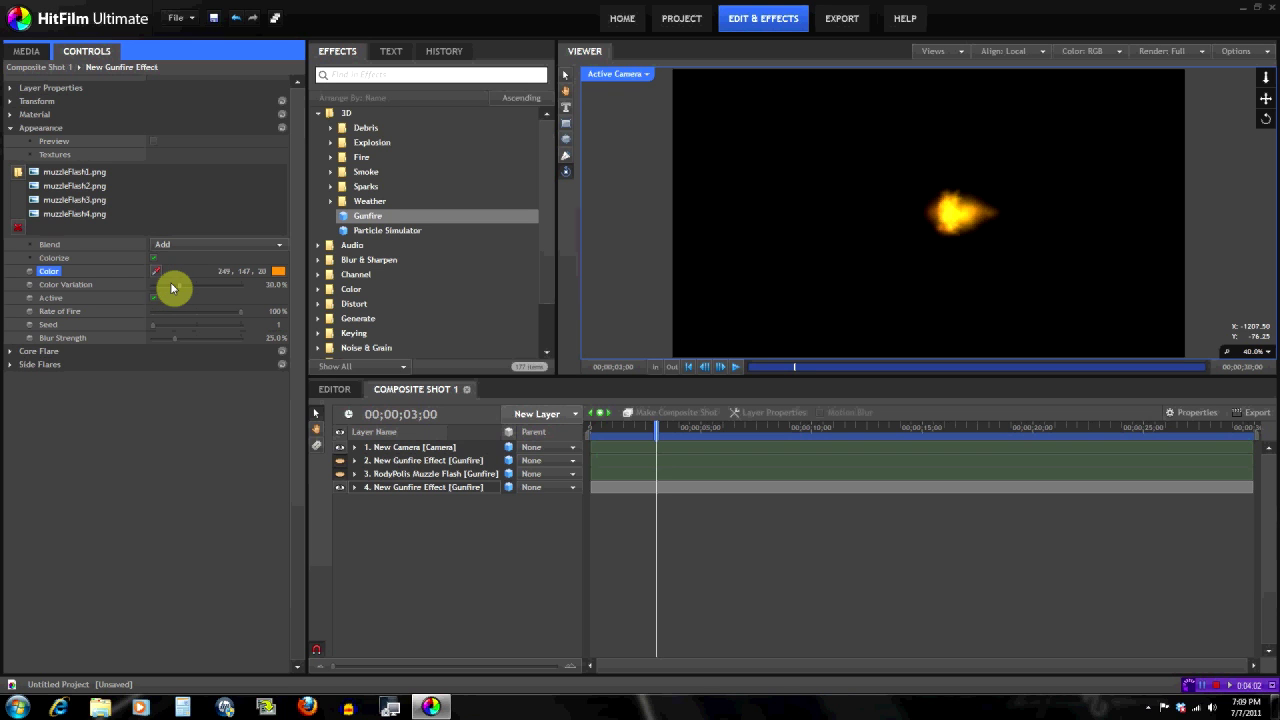
# Set Color Variation to 18% and switch the muzzle flash's Active off.
pyautogui.moveTo(180, 291); pyautogui.dragTo(265, 291)
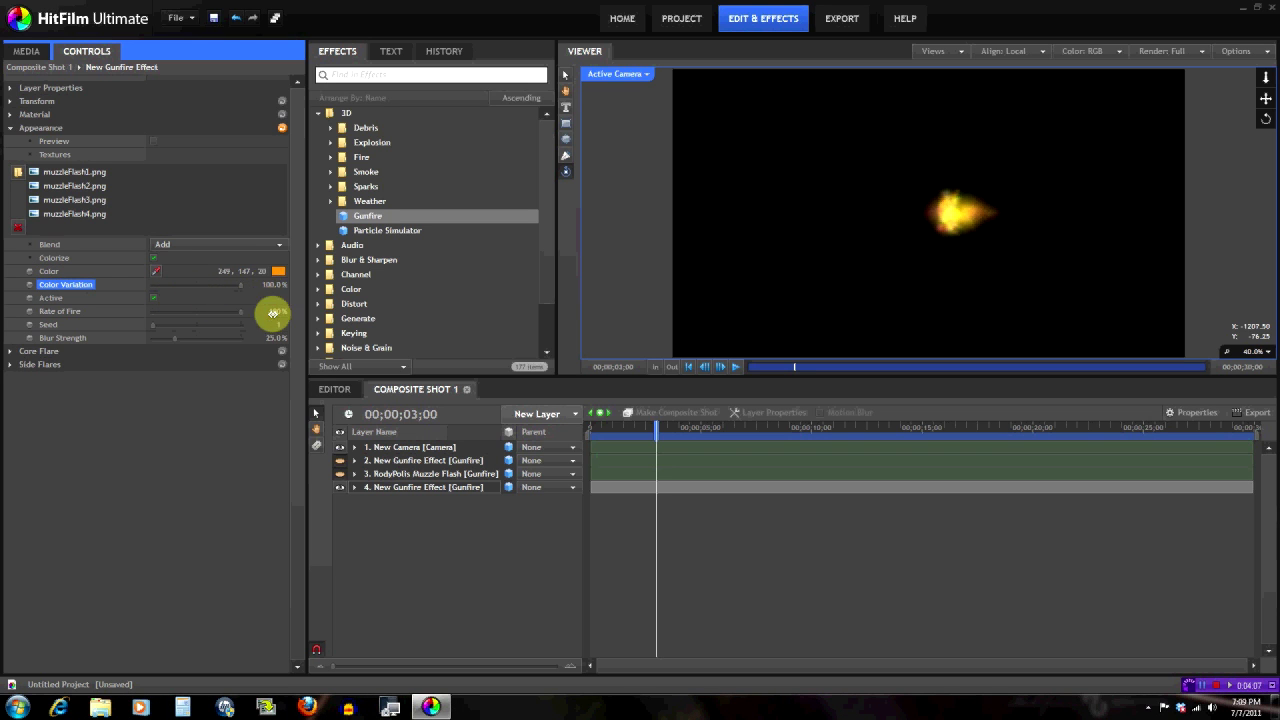
pyautogui.scroll(2, 1063, 247)
pyautogui.scroll(1, 1063, 248)
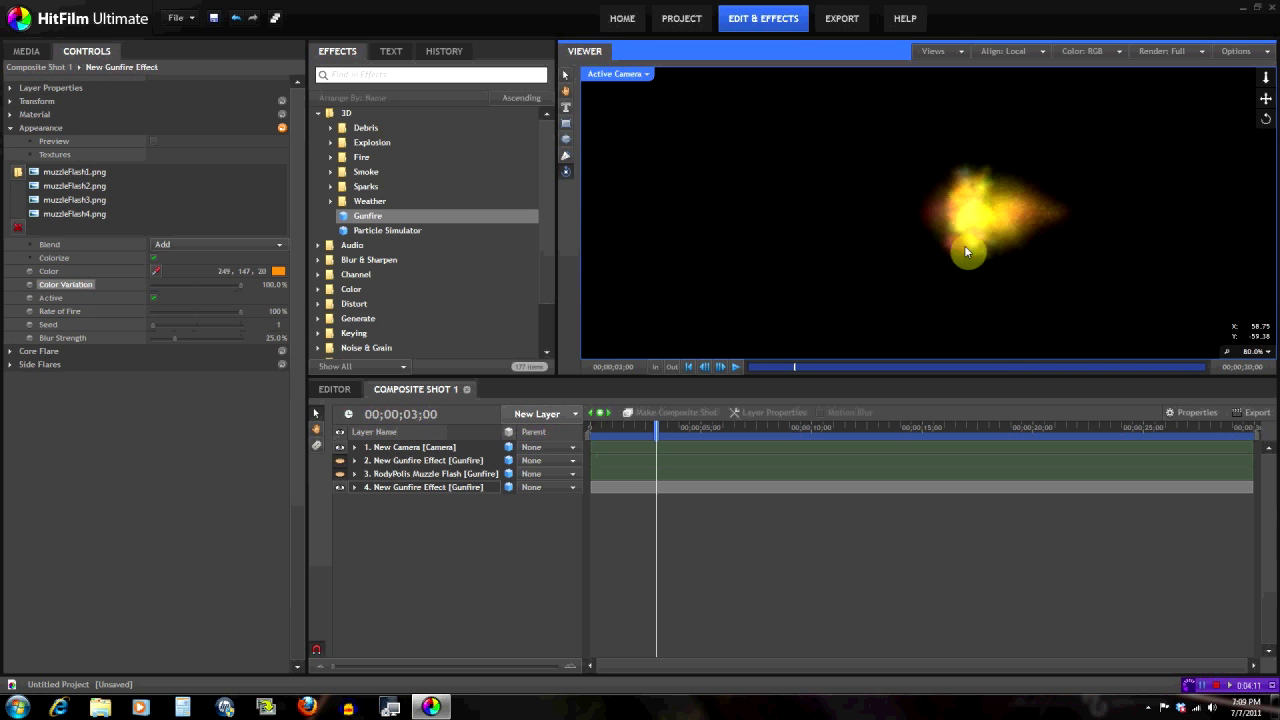
pyautogui.scroll(-3, 867, 196)
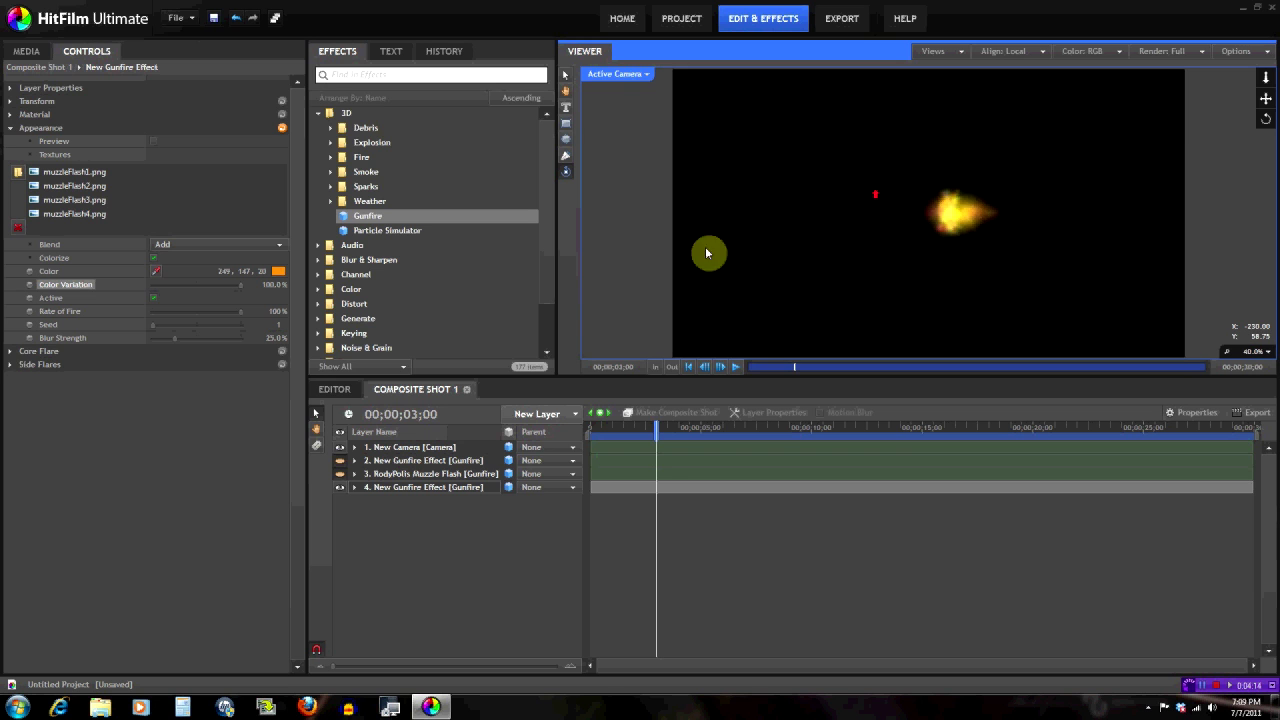
pyautogui.click(170, 285)
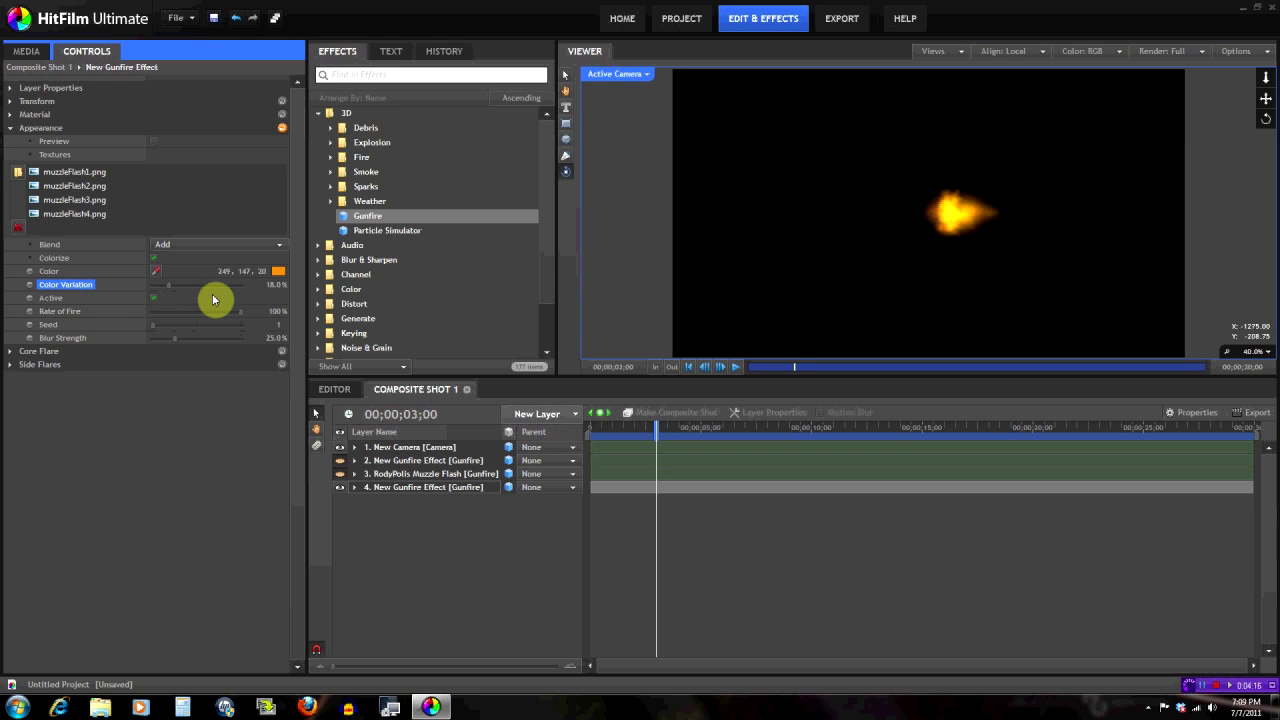
pyautogui.click(154, 300)
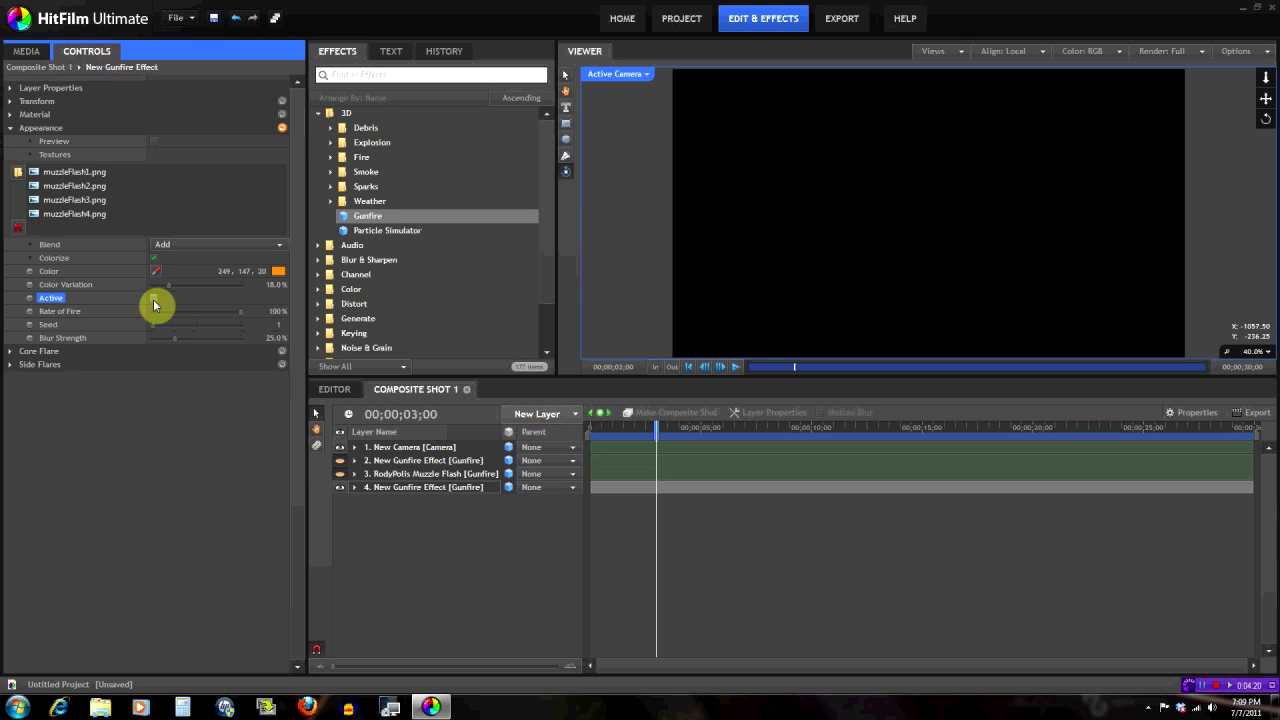
# Re-enable the muzzle flash, move to 00;00;01;15, and restore Rate of Fire to 100%.
pyautogui.click(154, 300)
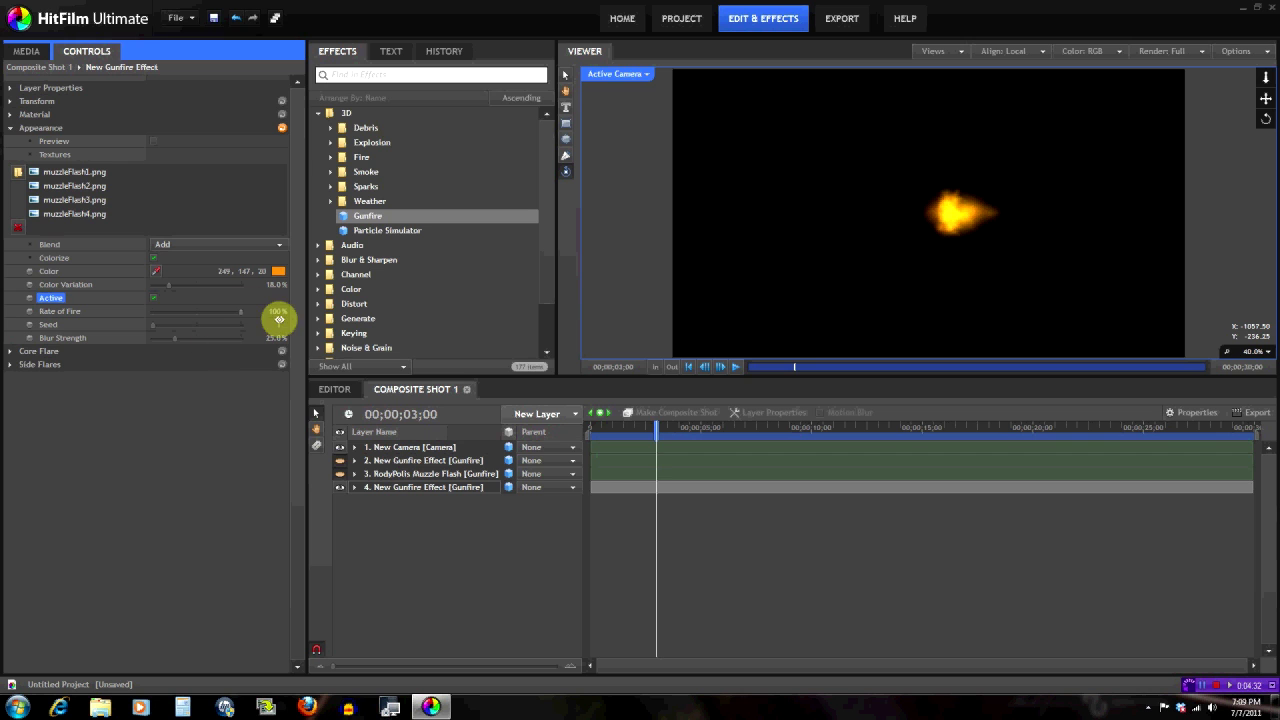
pyautogui.moveTo(657, 434); pyautogui.dragTo(625, 437)
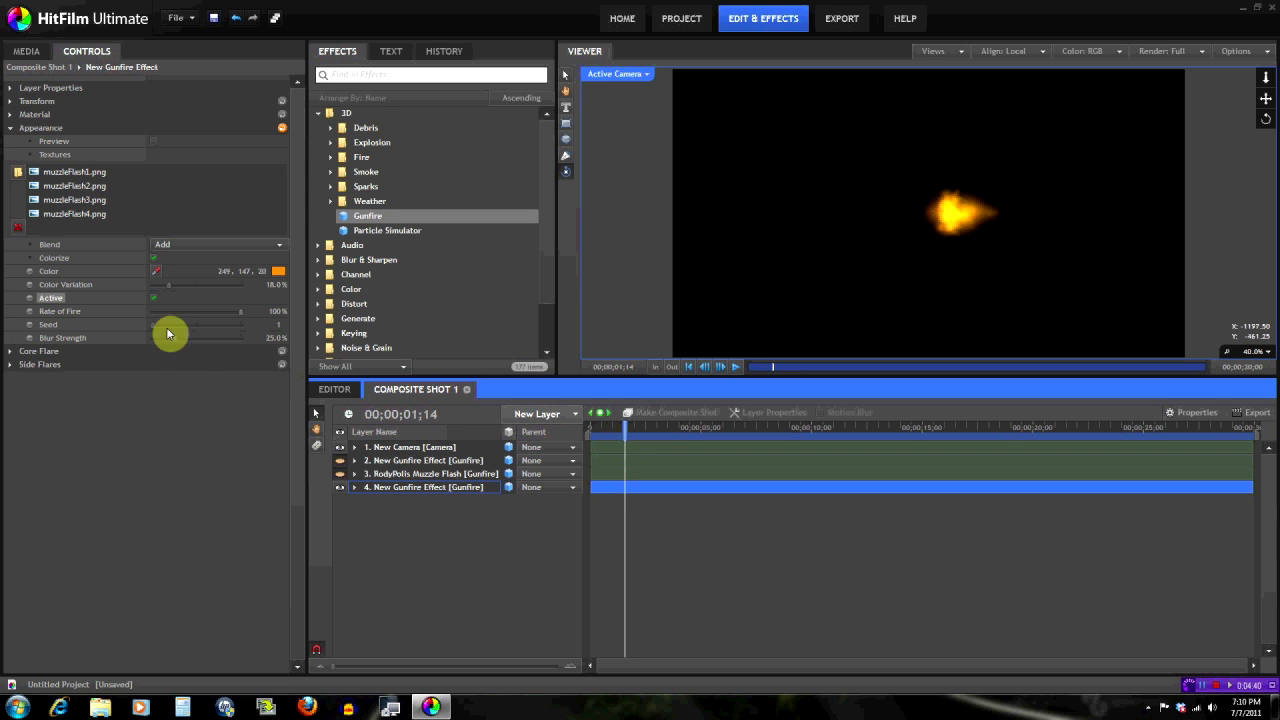
pyautogui.click(212, 313)
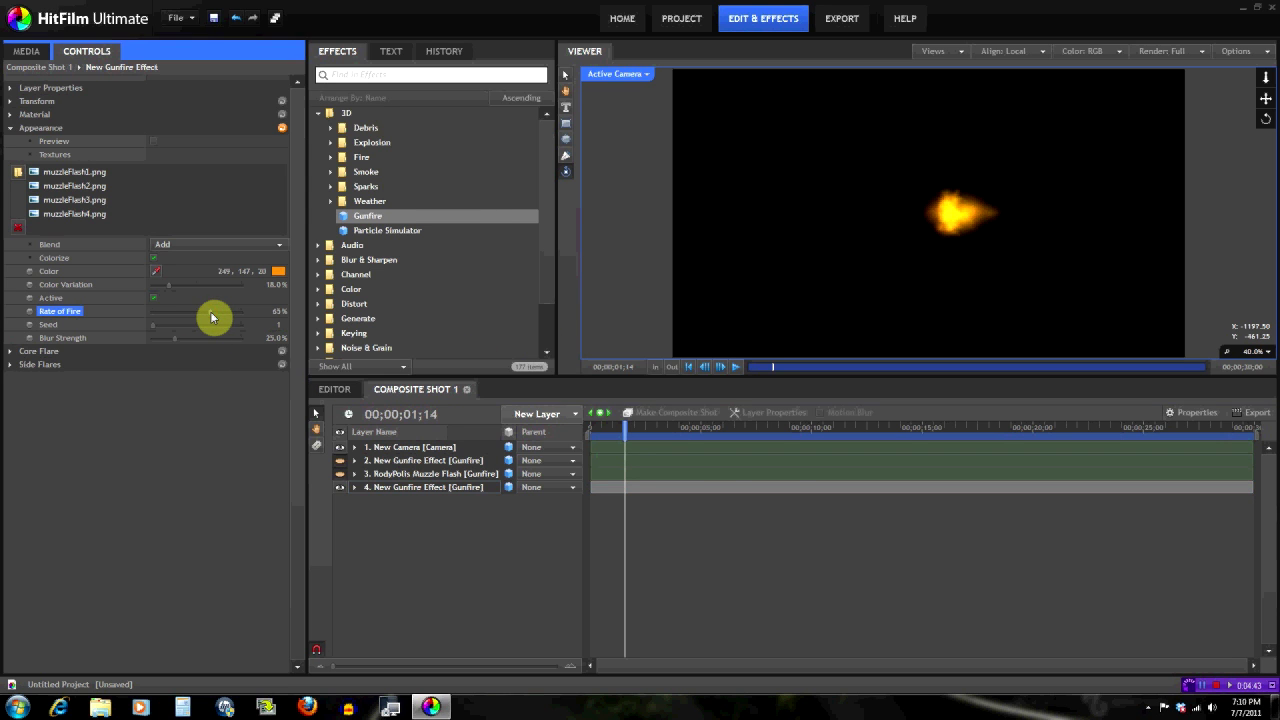
pyautogui.click(626, 428)
pyautogui.moveTo(626, 428)
pyautogui.mouseDown()
pyautogui.moveTo(686, 427)
pyautogui.moveTo(624, 431)
pyautogui.mouseUp()
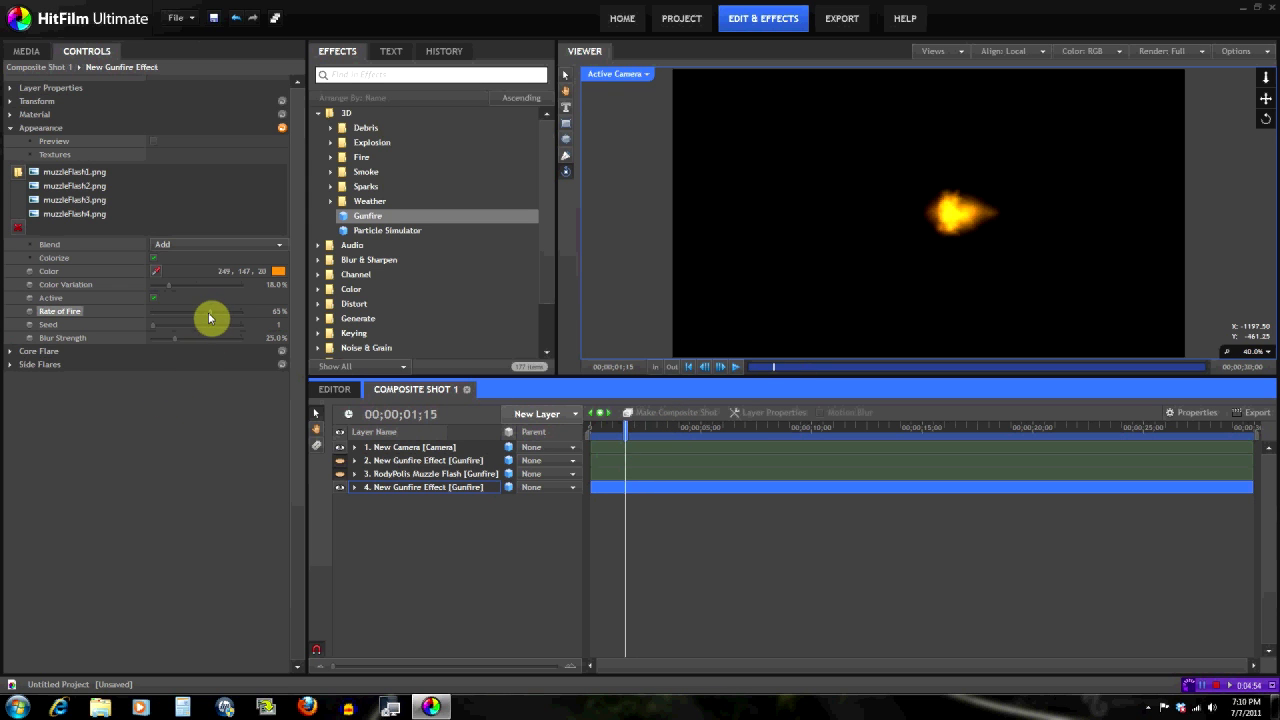
pyautogui.moveTo(211, 317); pyautogui.dragTo(262, 313)
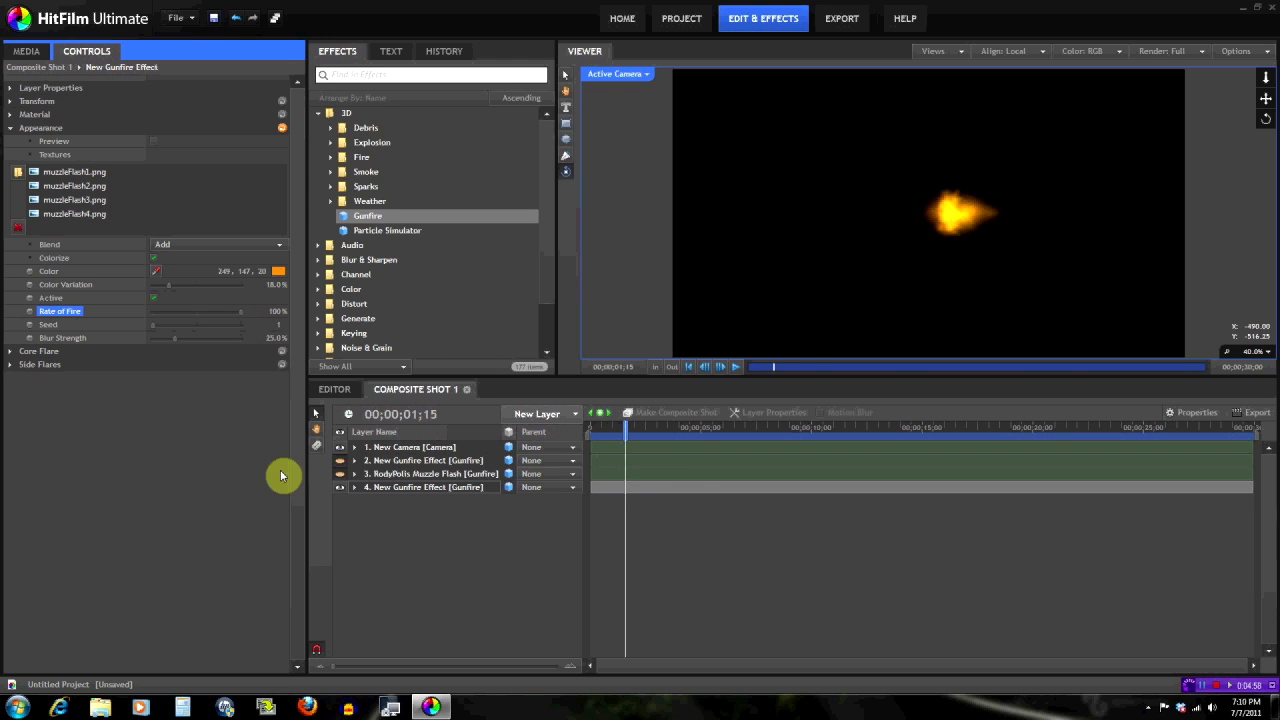
pyautogui.click(49, 325)
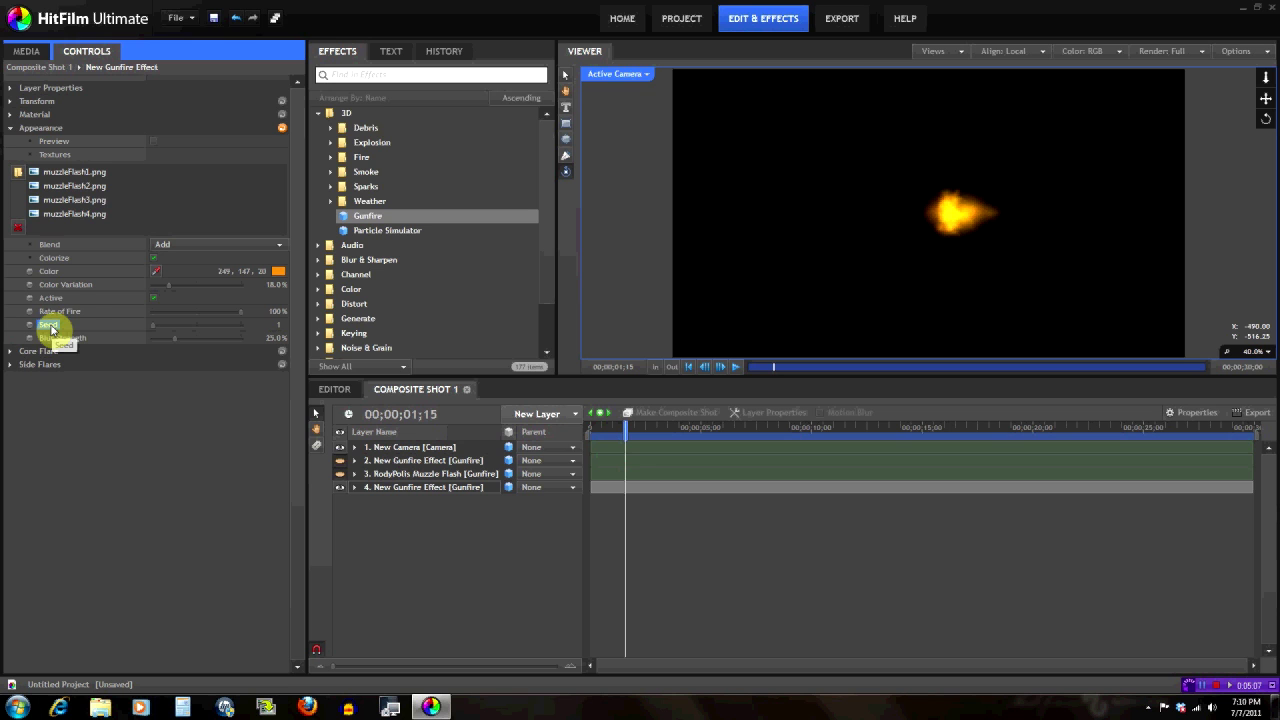
pyautogui.moveTo(154, 331); pyautogui.dragTo(173, 332)
pyautogui.moveTo(172, 327); pyautogui.dragTo(226, 329)
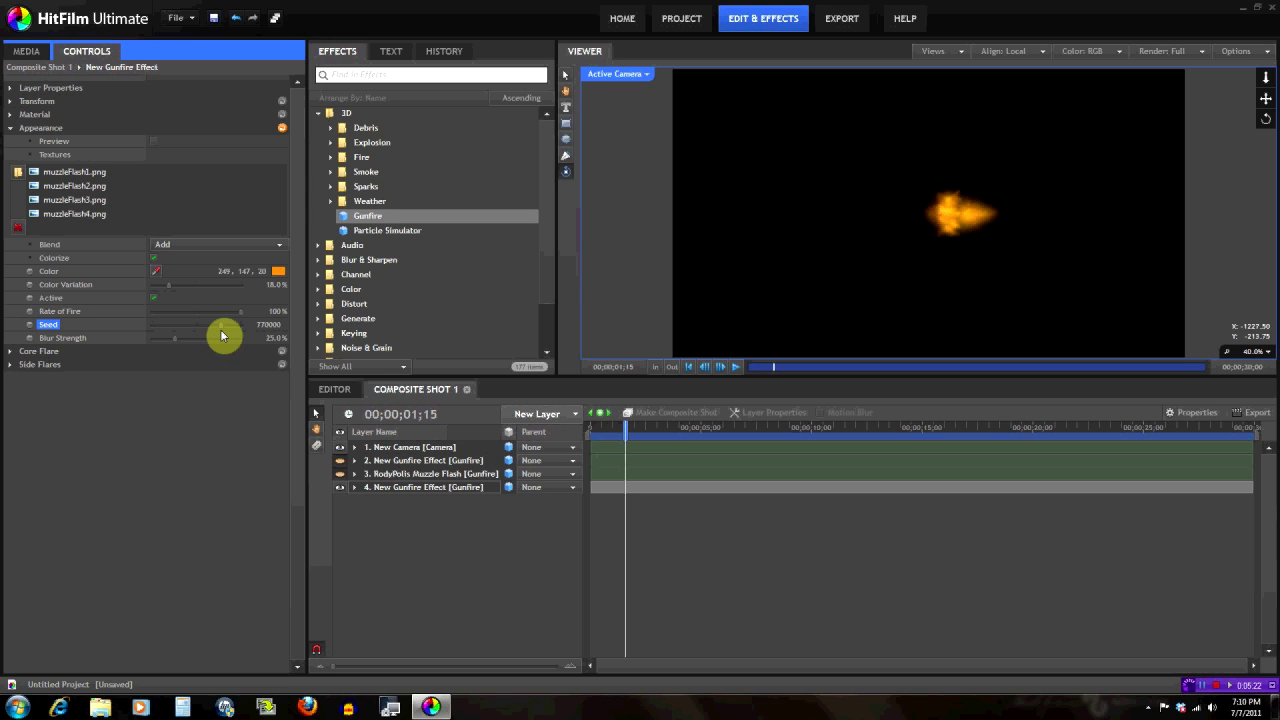
pyautogui.moveTo(222, 330); pyautogui.dragTo(131, 331)
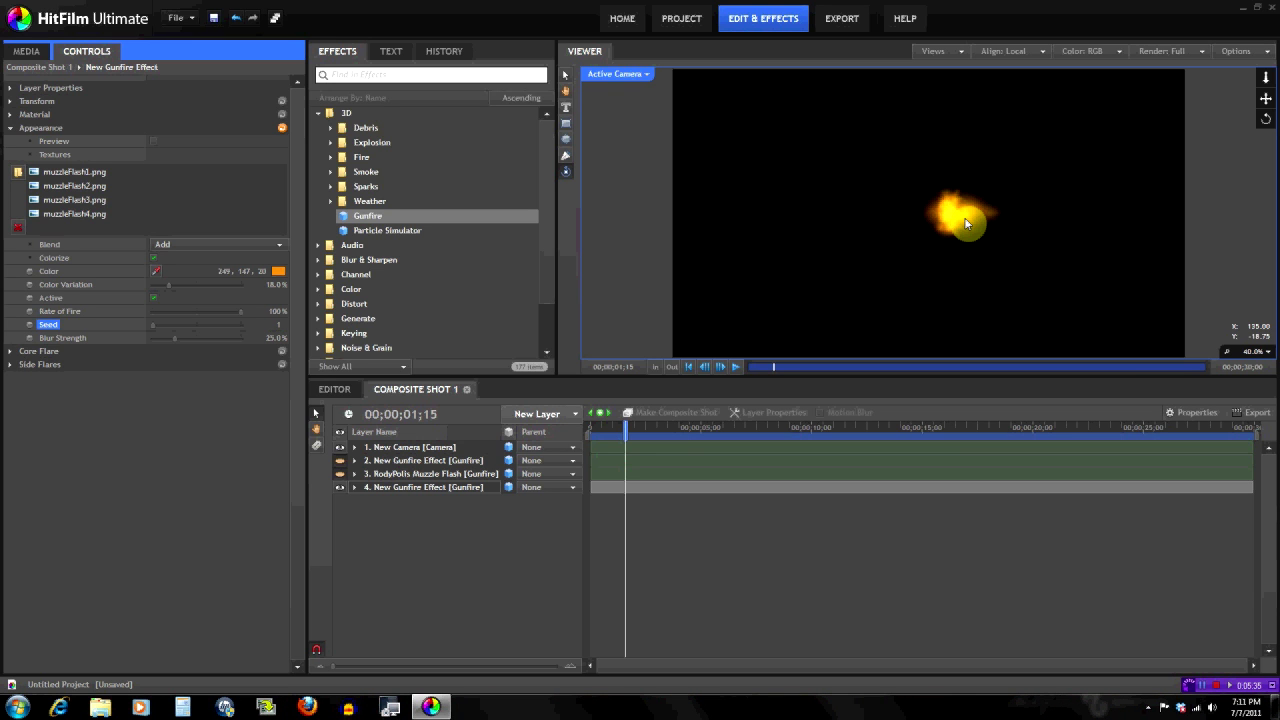
pyautogui.click(164, 333)
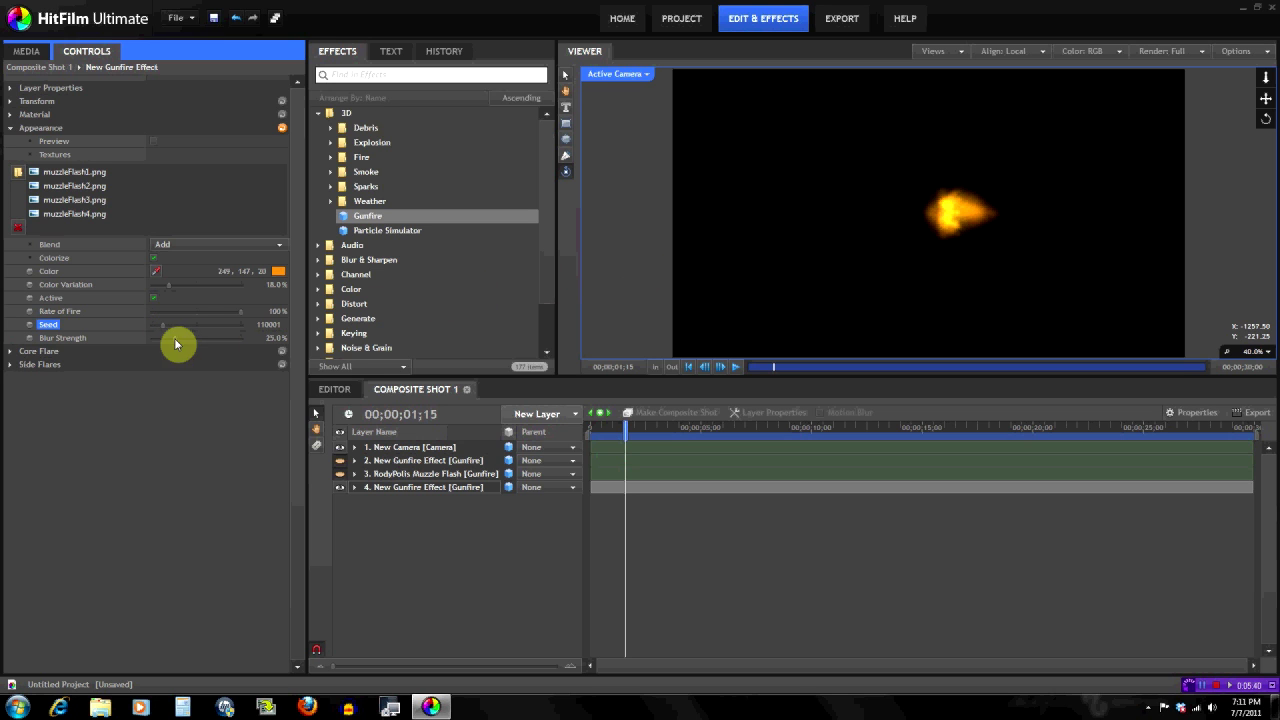
pyautogui.click(178, 332)
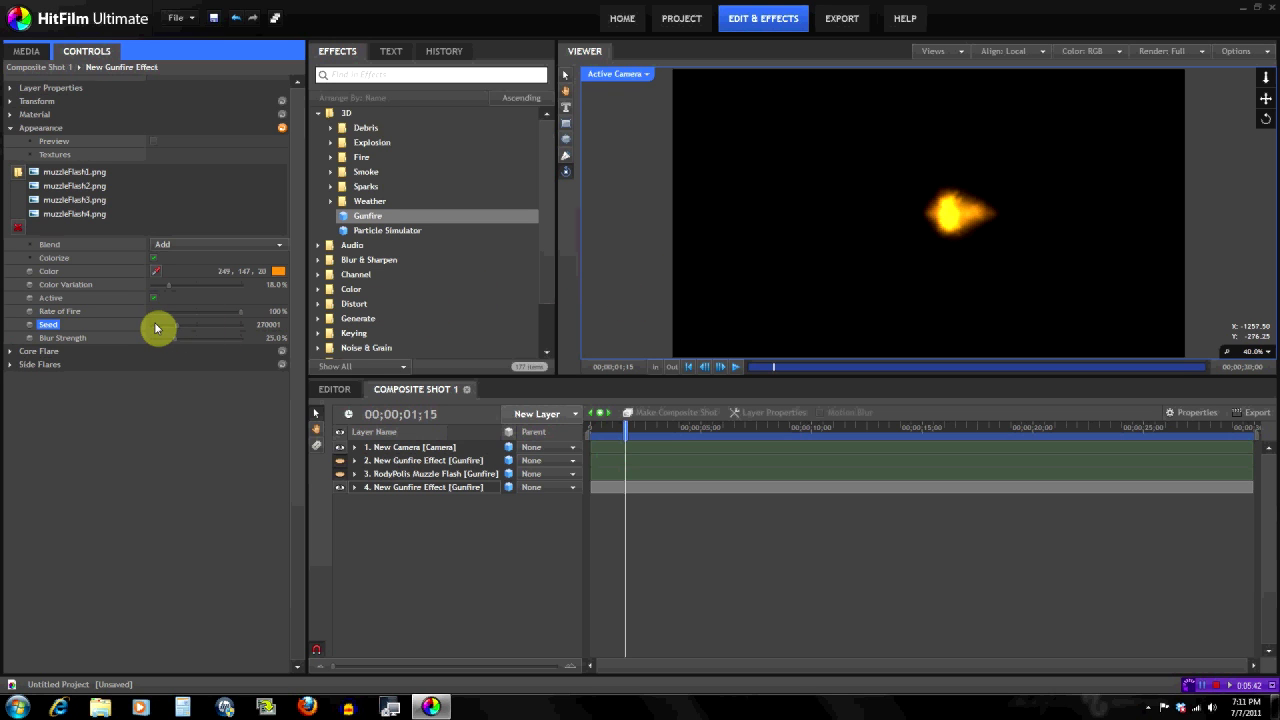
pyautogui.click(153, 328)
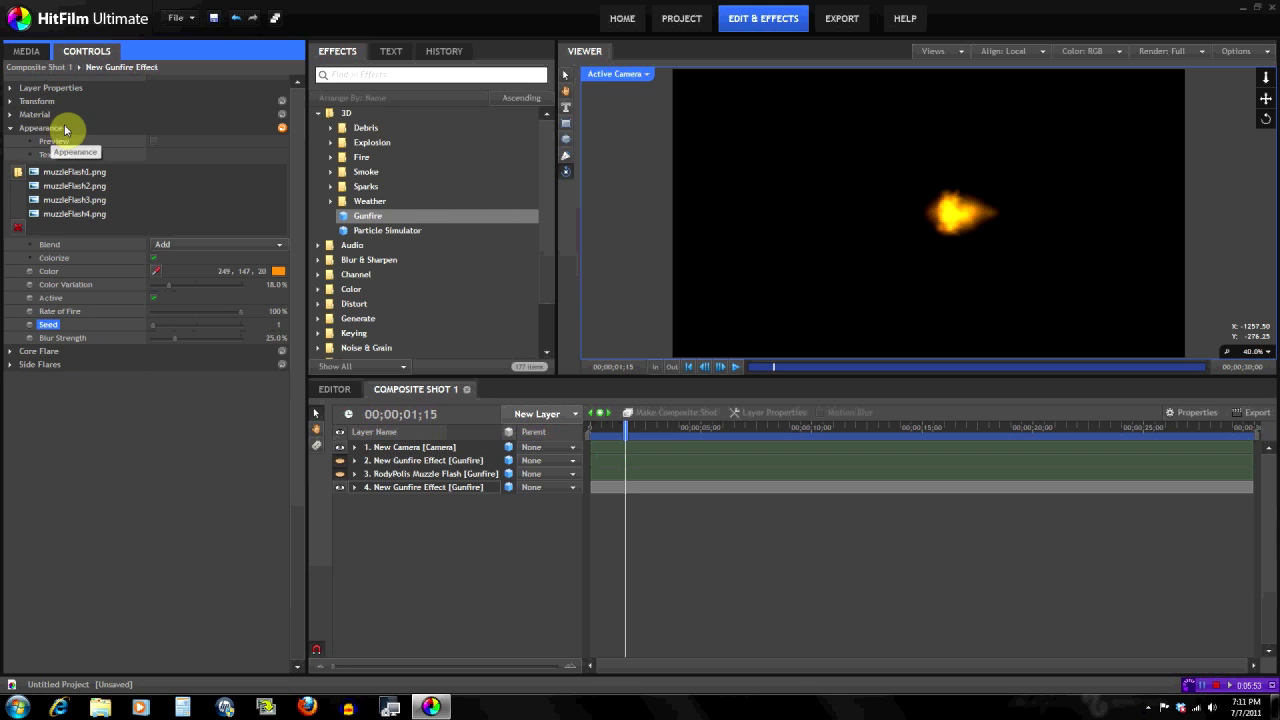
# Swap the Appearance settings for Core Flare and toggle its Active checkbox, leaving it checked.
pyautogui.click(10, 129)
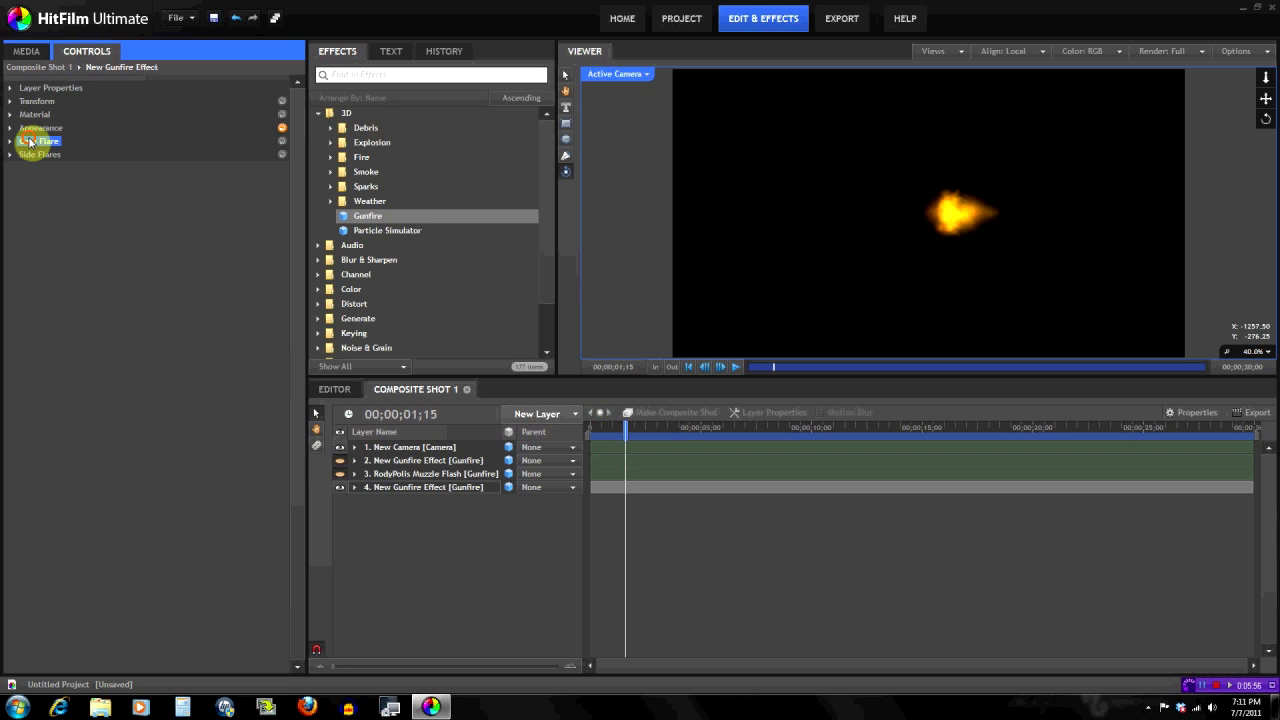
pyautogui.click(11, 141)
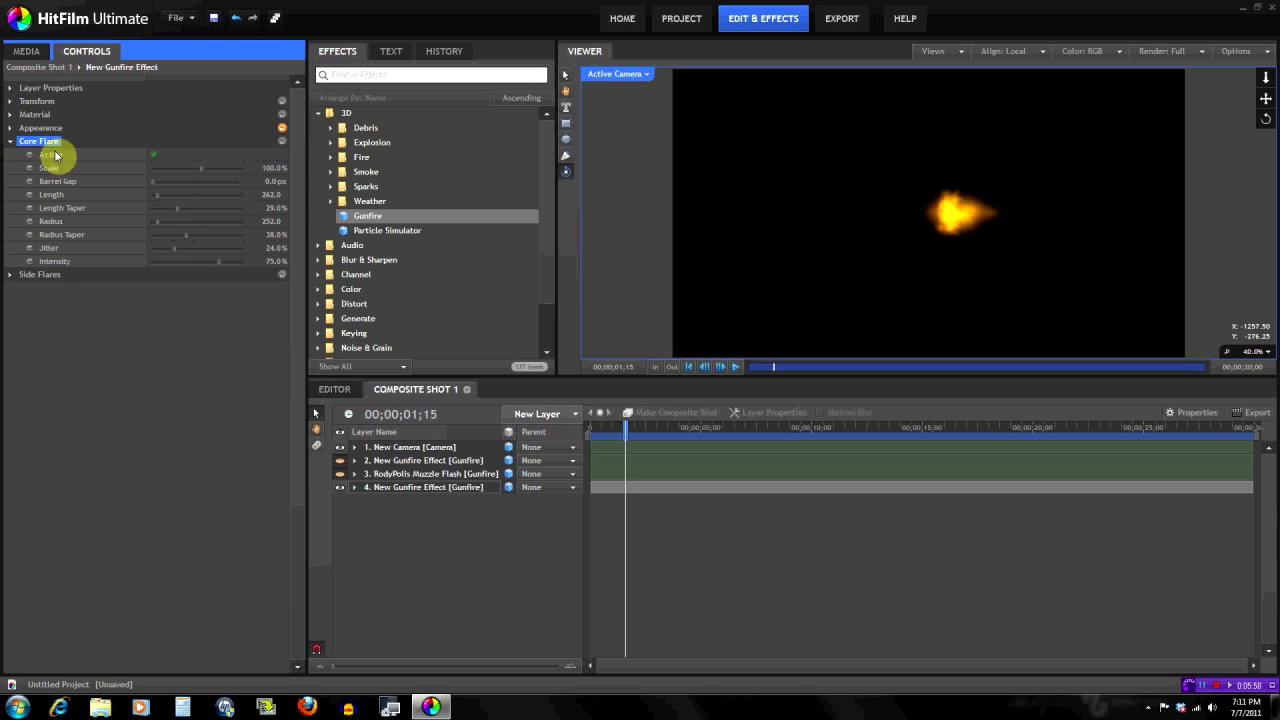
pyautogui.click(150, 156)
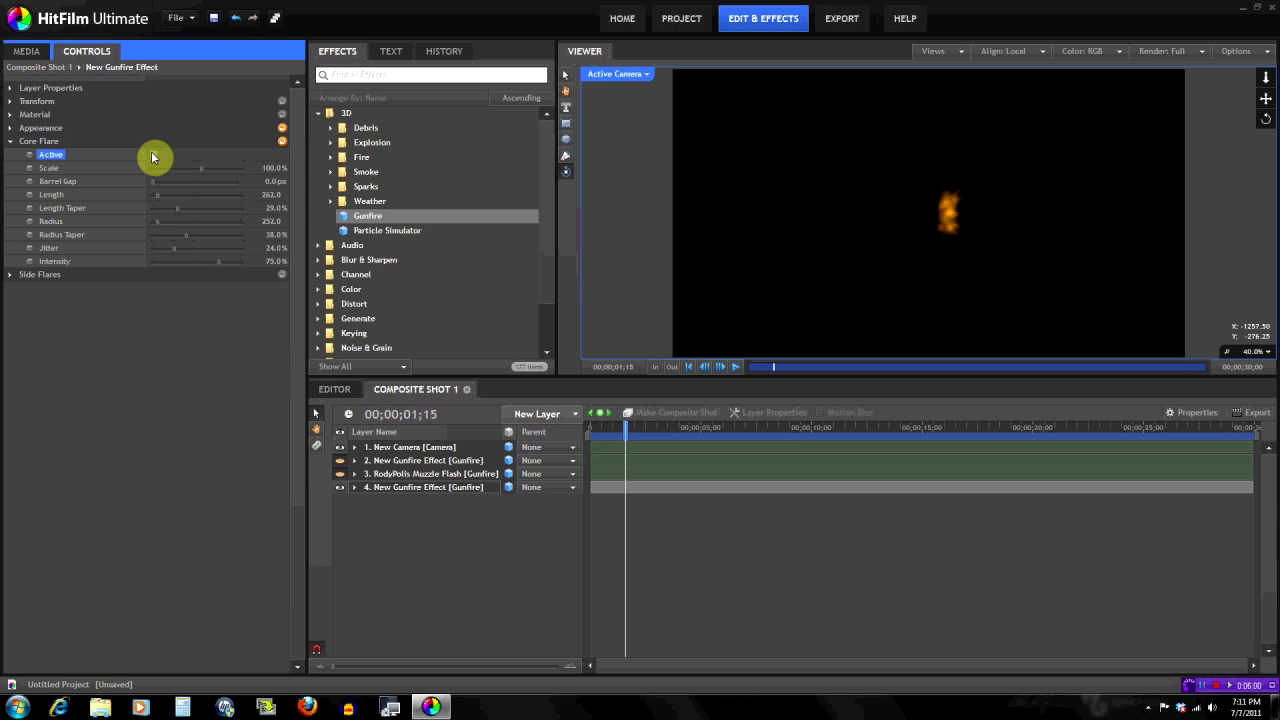
pyautogui.click(153, 157)
pyautogui.click(153, 157)
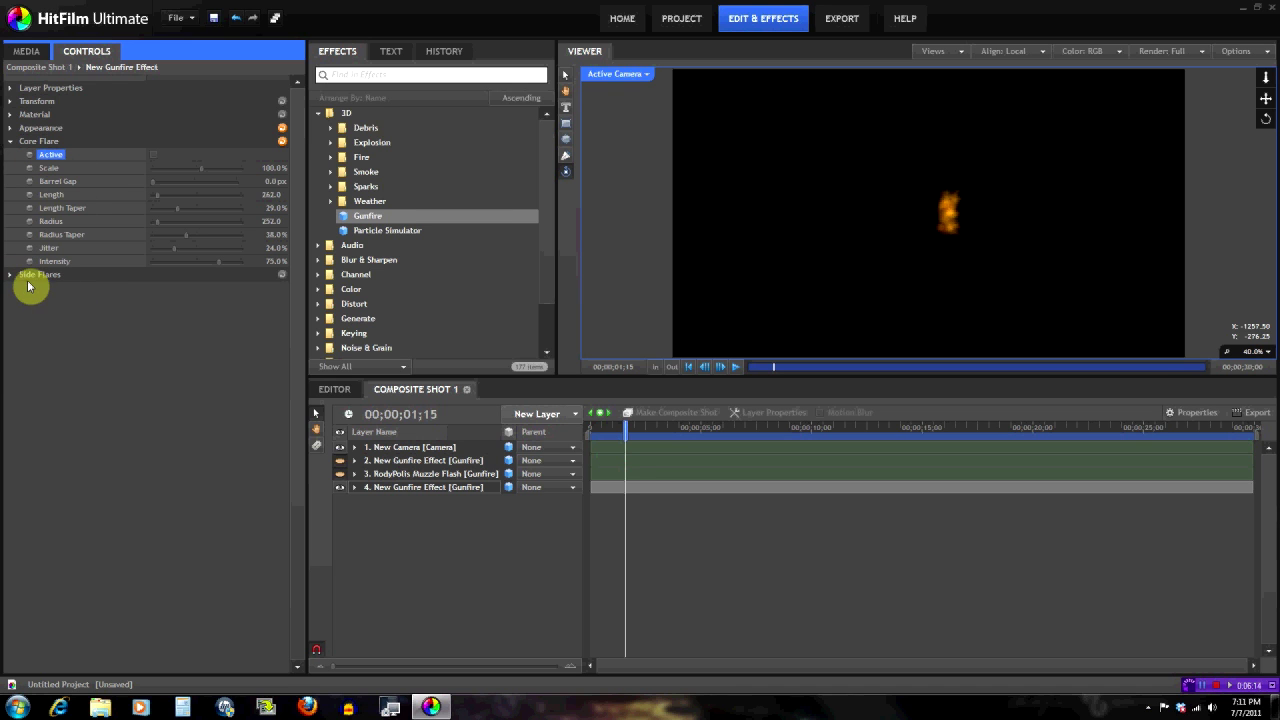
pyautogui.click(153, 157)
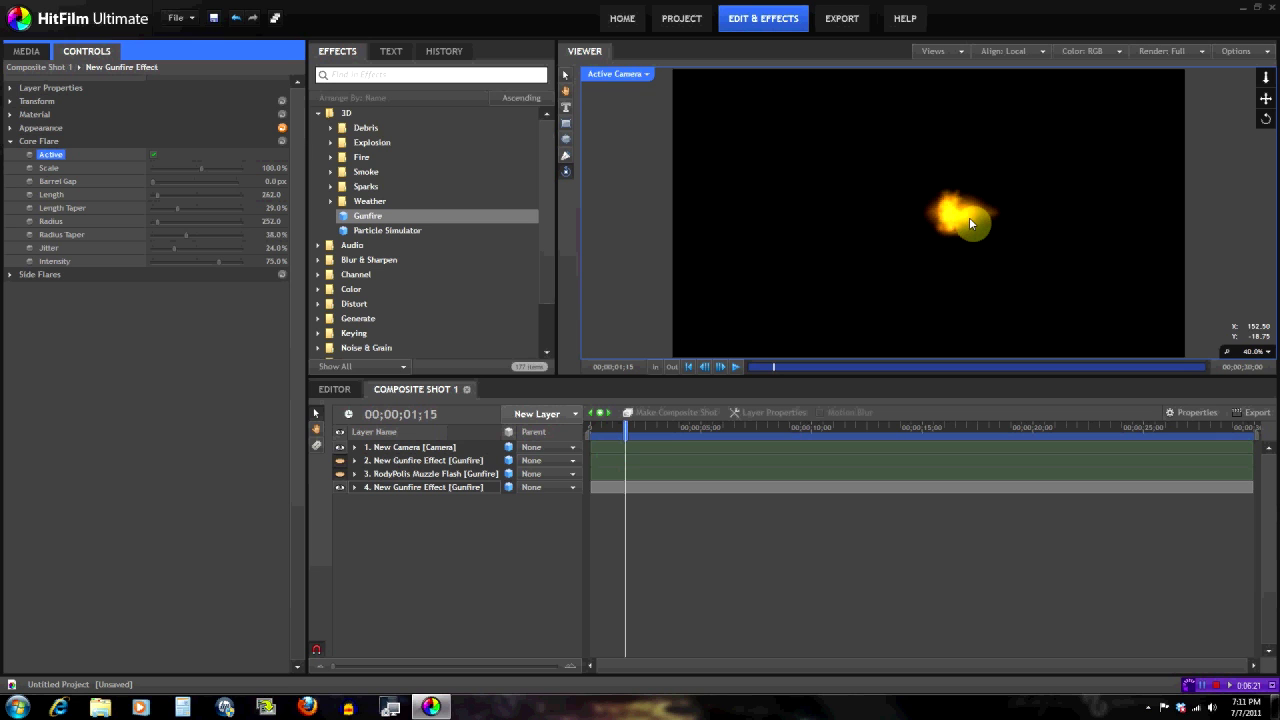
pyautogui.click(153, 157)
pyautogui.click(153, 155)
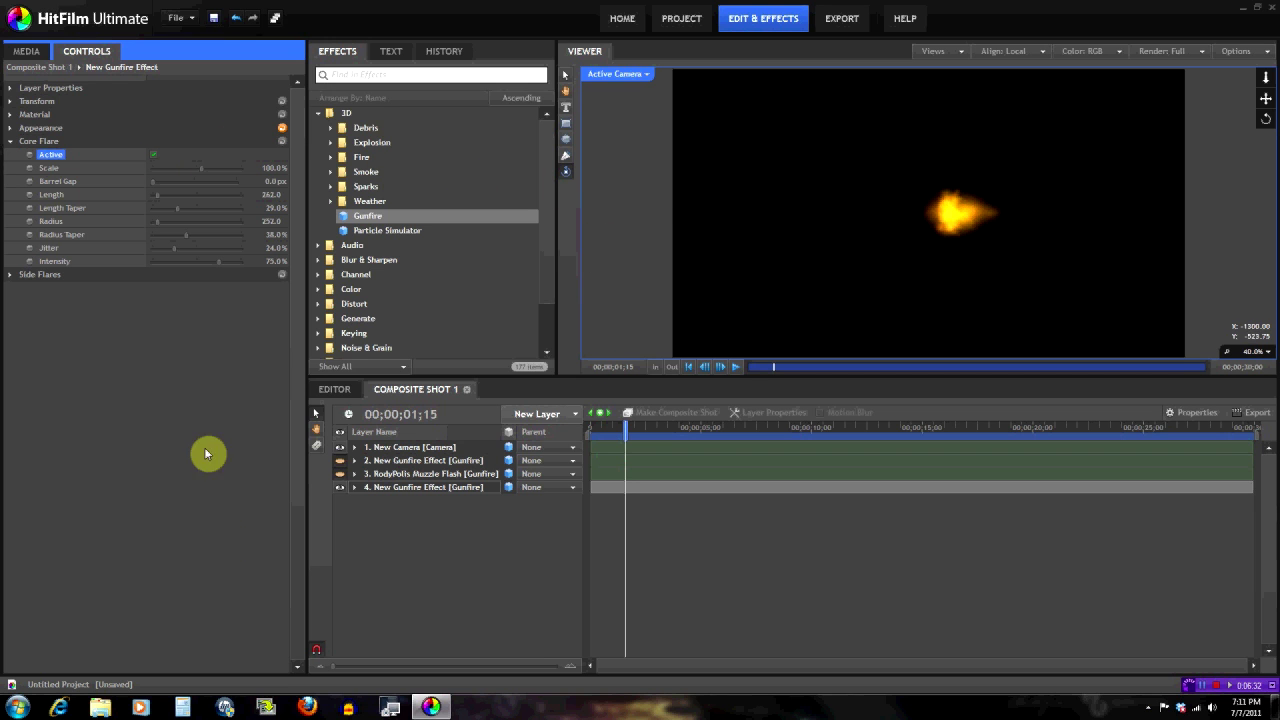
# Reset core flare Scale to 100%, set Barrel Gap to 100 px, and stretch Length to about 400.
pyautogui.click(205, 175)
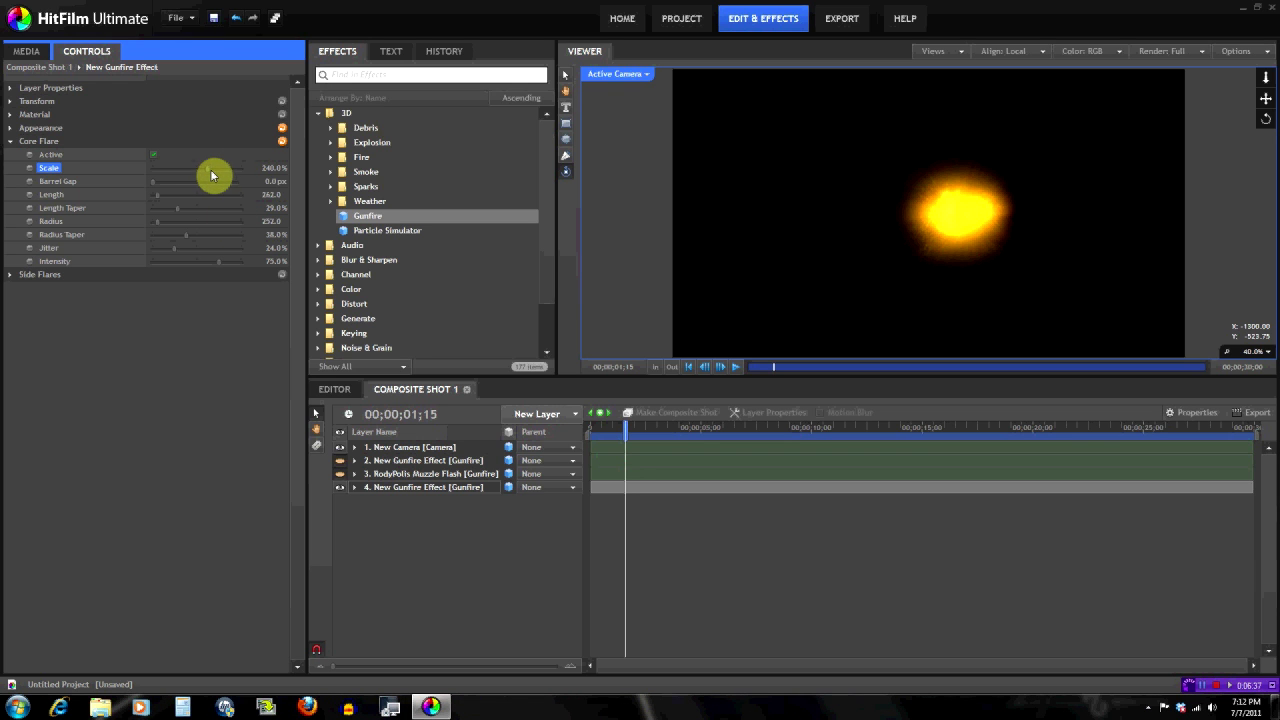
pyautogui.click(283, 141)
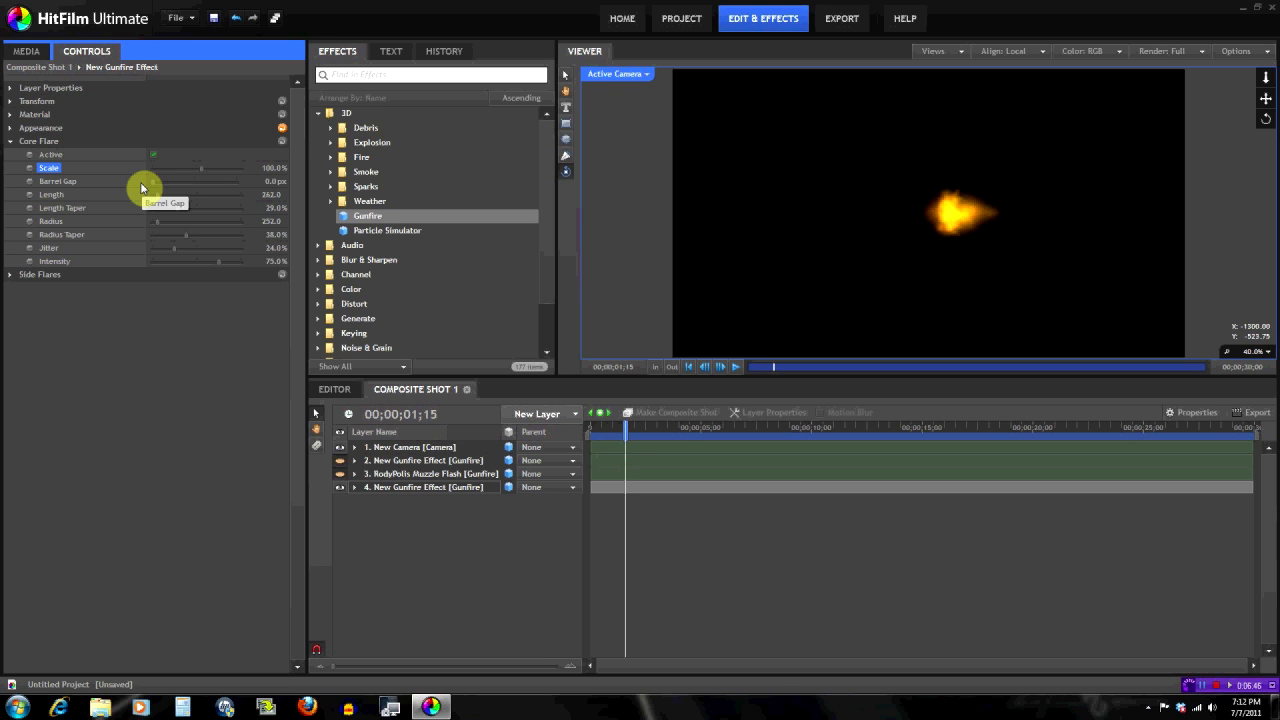
pyautogui.moveTo(151, 189)
pyautogui.mouseDown()
pyautogui.moveTo(196, 200)
pyautogui.moveTo(155, 190)
pyautogui.mouseUp()
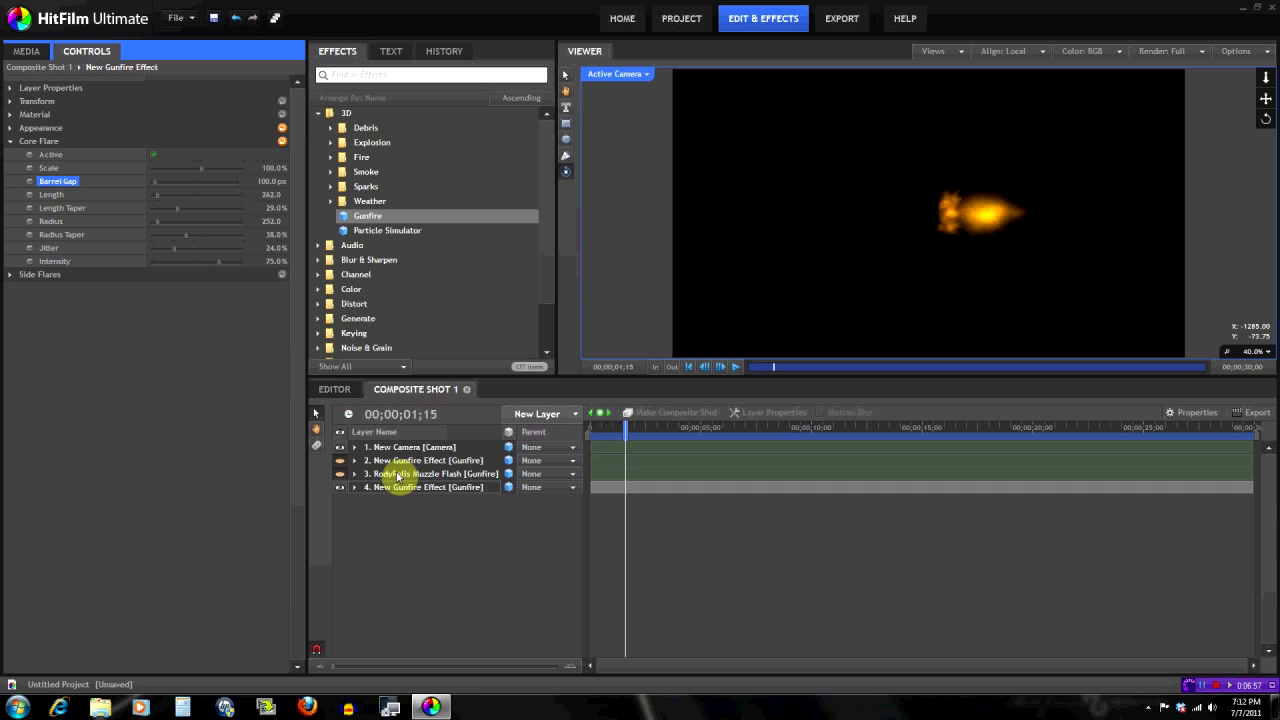
pyautogui.click(340, 487)
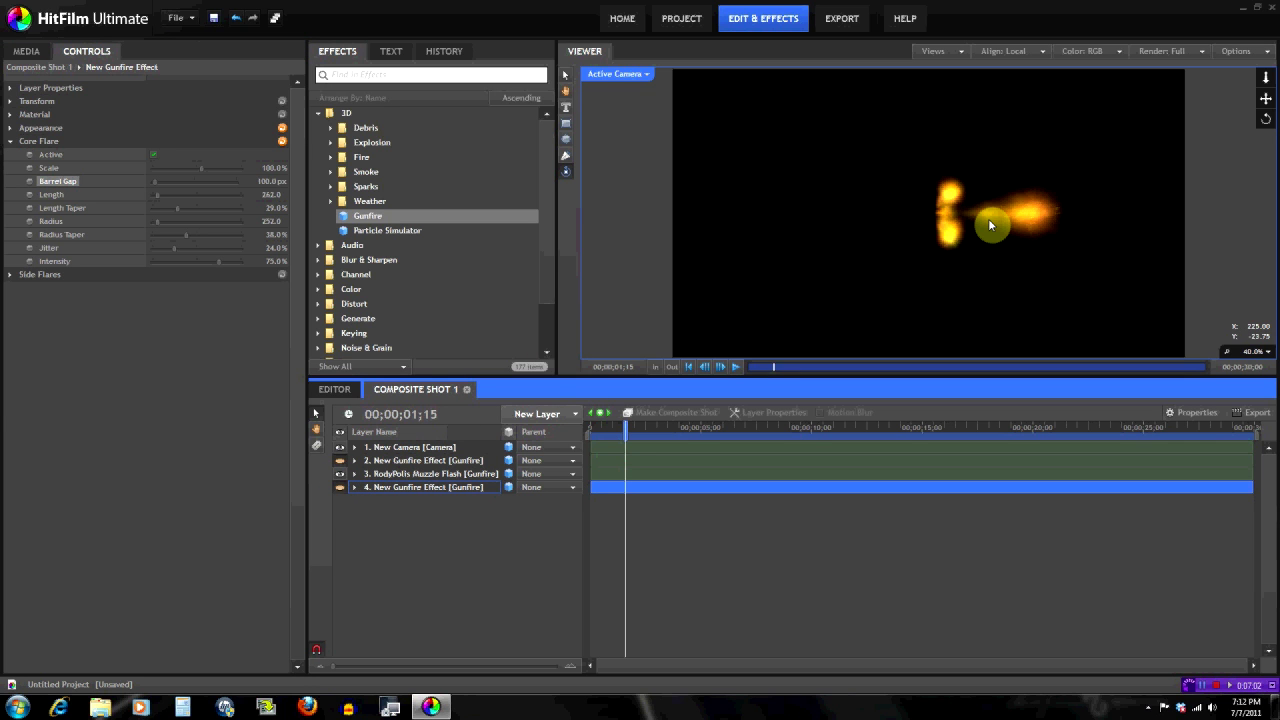
pyautogui.click(340, 487)
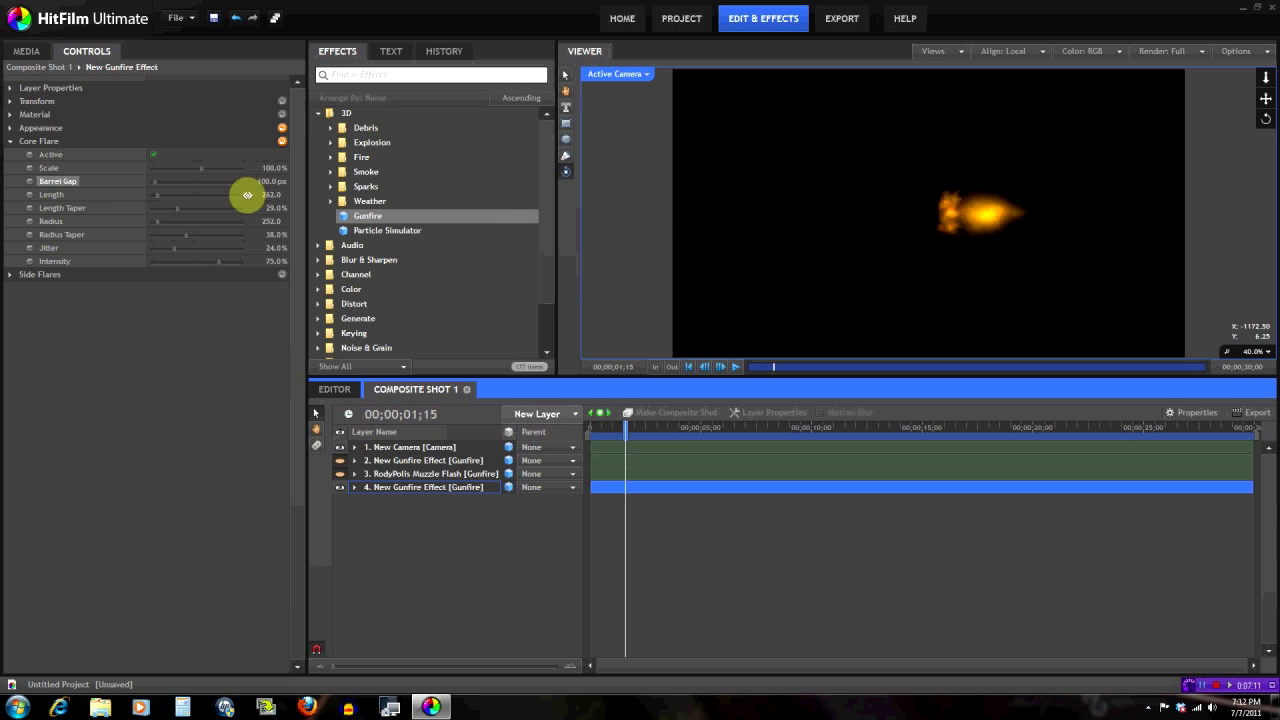
pyautogui.moveTo(164, 199)
pyautogui.mouseDown()
pyautogui.moveTo(180, 200)
pyautogui.moveTo(161, 200)
pyautogui.mouseUp()
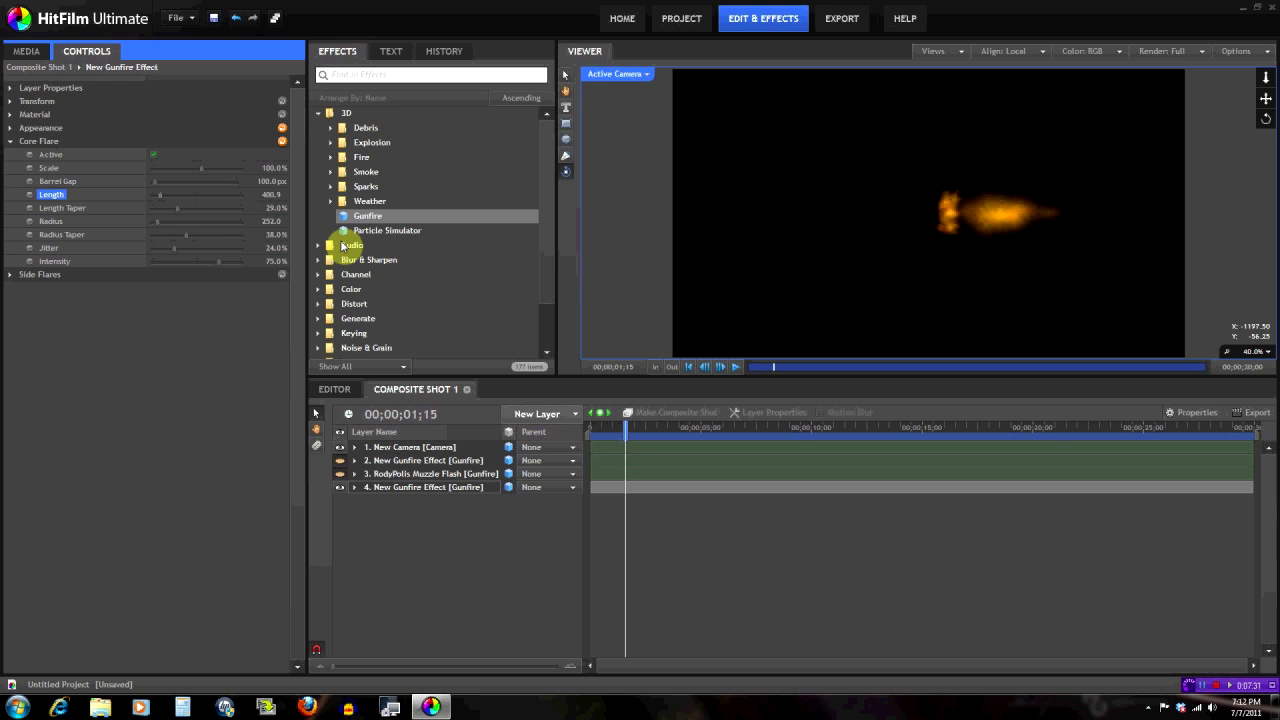
# Set Core Flare Length Taper to 75%, Radius to about 250.9, and Radius Taper to 40%.
pyautogui.click(176, 209)
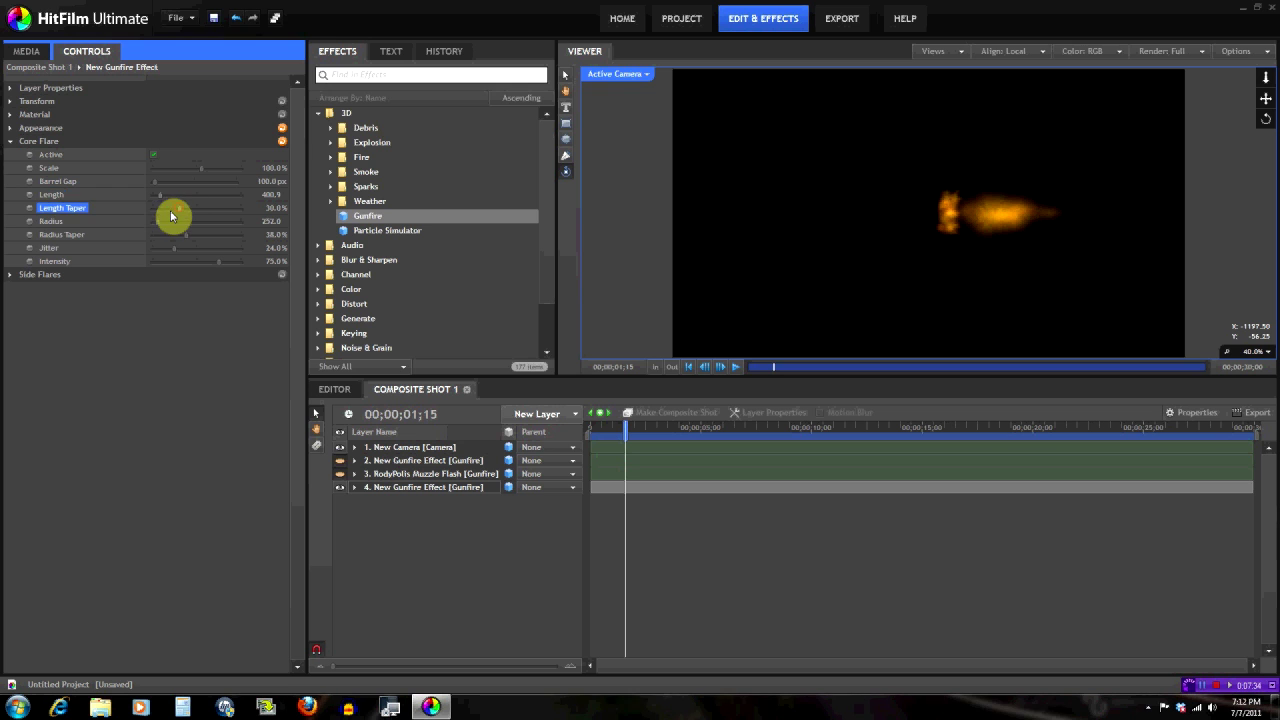
pyautogui.moveTo(164, 218); pyautogui.dragTo(157, 218)
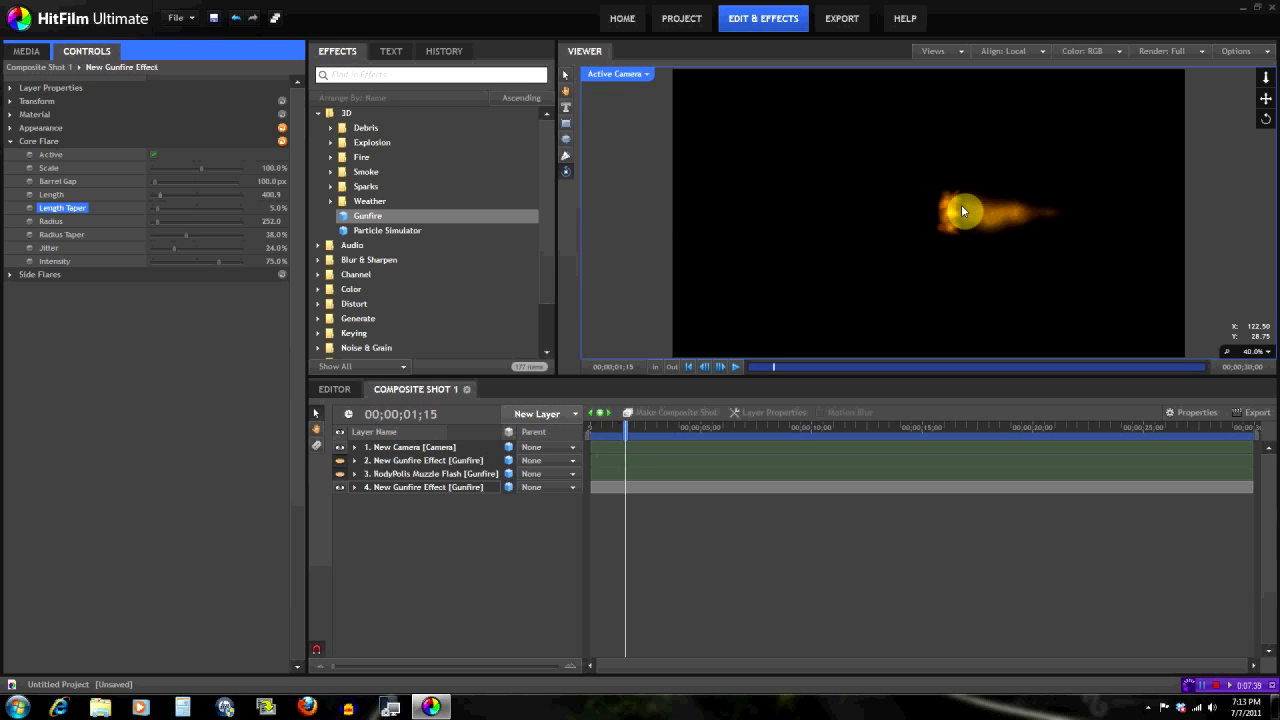
pyautogui.moveTo(157, 209); pyautogui.dragTo(219, 209)
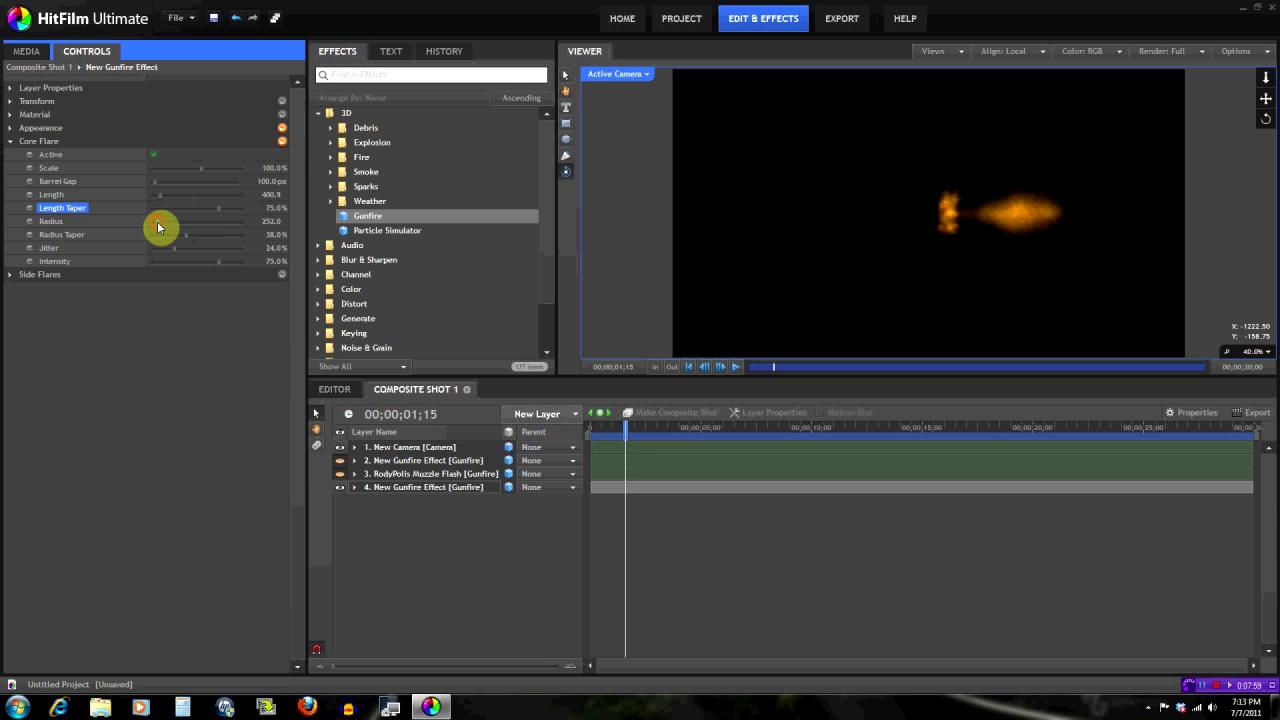
pyautogui.moveTo(157, 228); pyautogui.dragTo(157, 229)
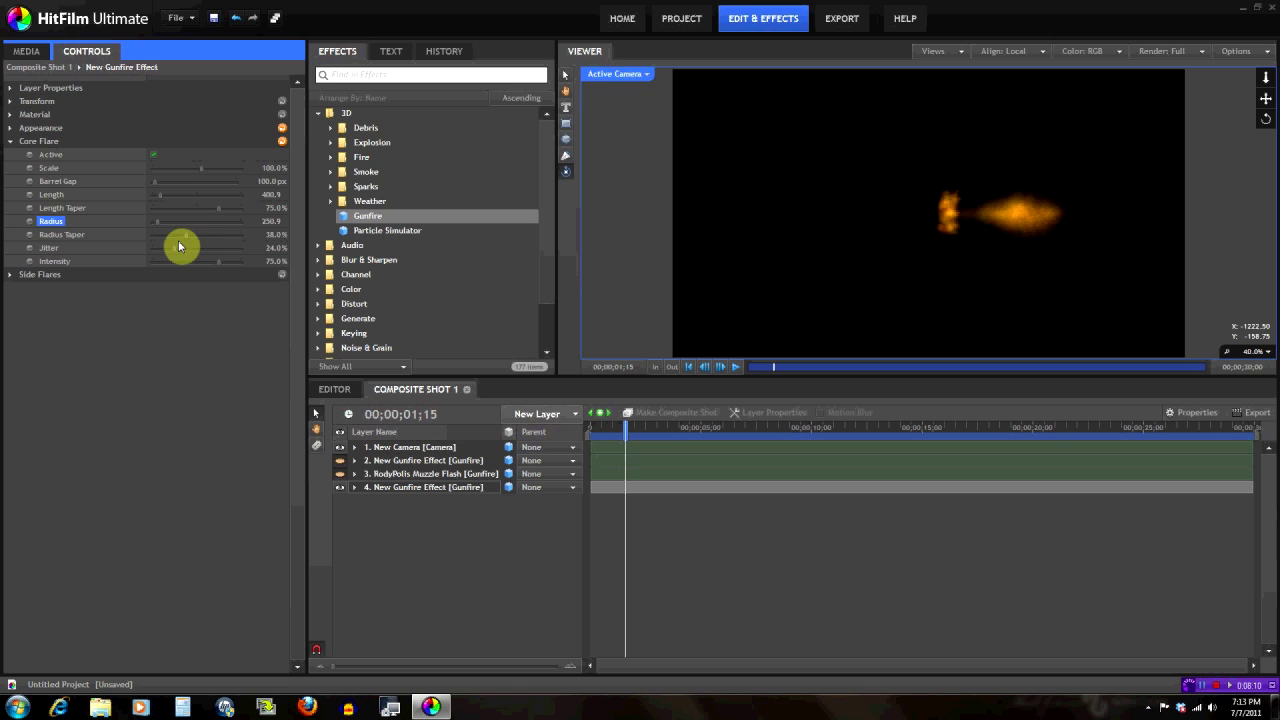
pyautogui.moveTo(186, 243); pyautogui.dragTo(251, 223)
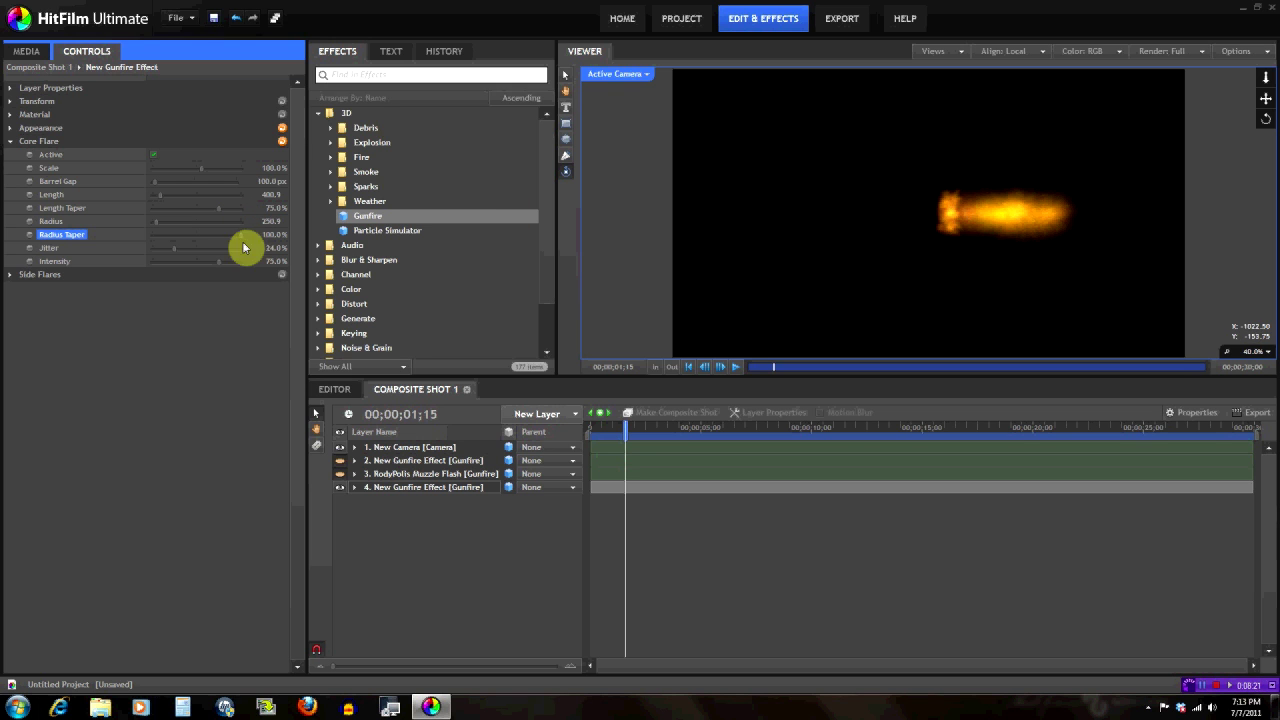
pyautogui.moveTo(240, 237); pyautogui.dragTo(186, 241)
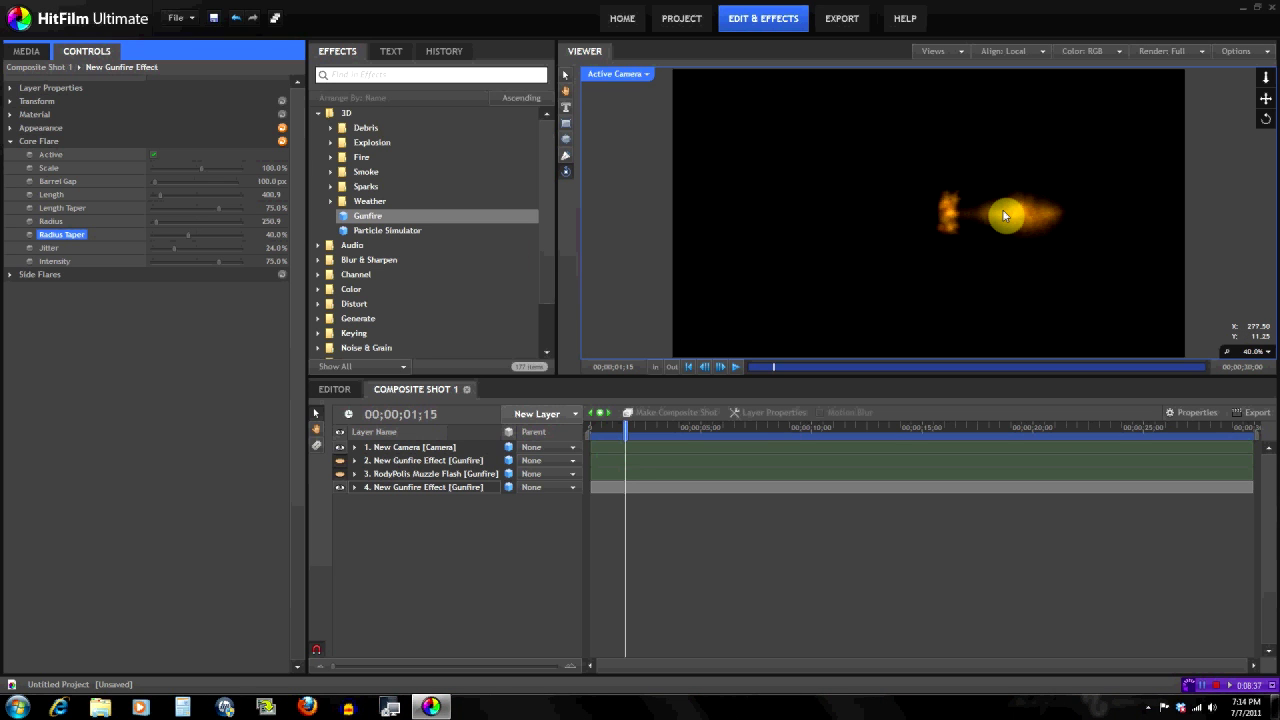
# Set Core Flare Jitter to 16% and Intensity to 100%, then show the Side Flares settings.
pyautogui.moveTo(177, 254); pyautogui.dragTo(223, 248)
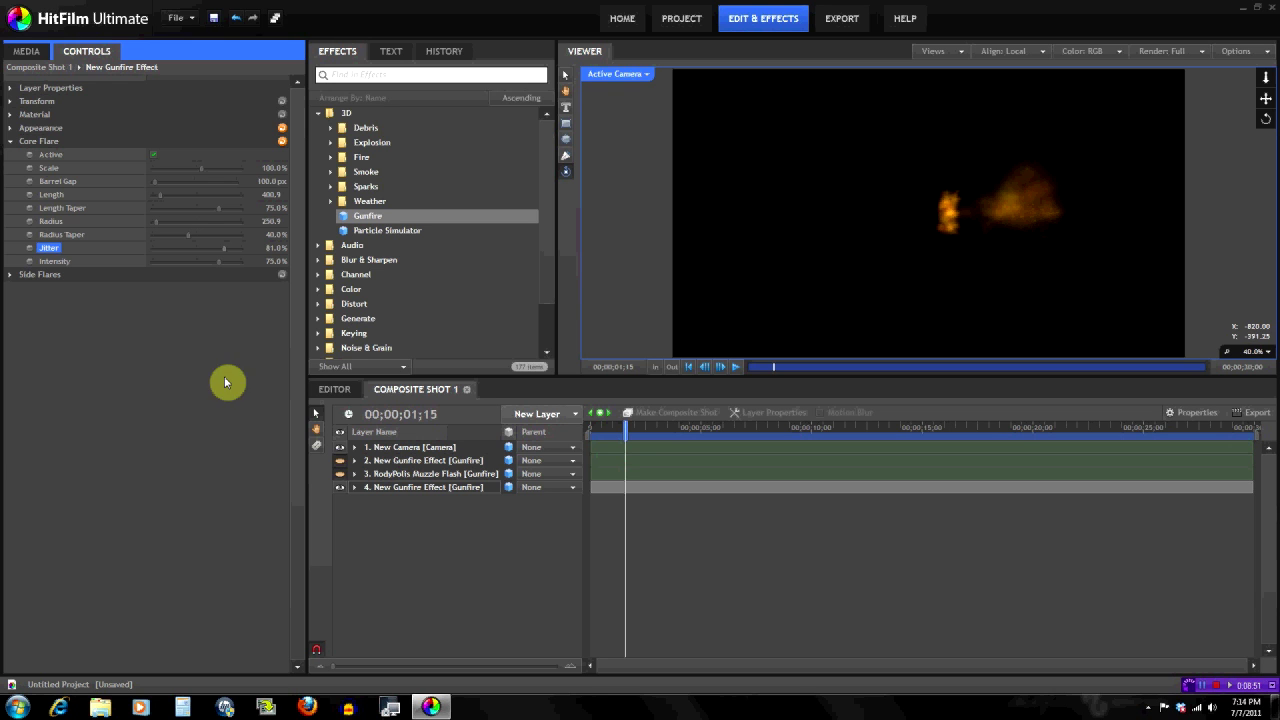
pyautogui.moveTo(227, 256); pyautogui.dragTo(134, 266)
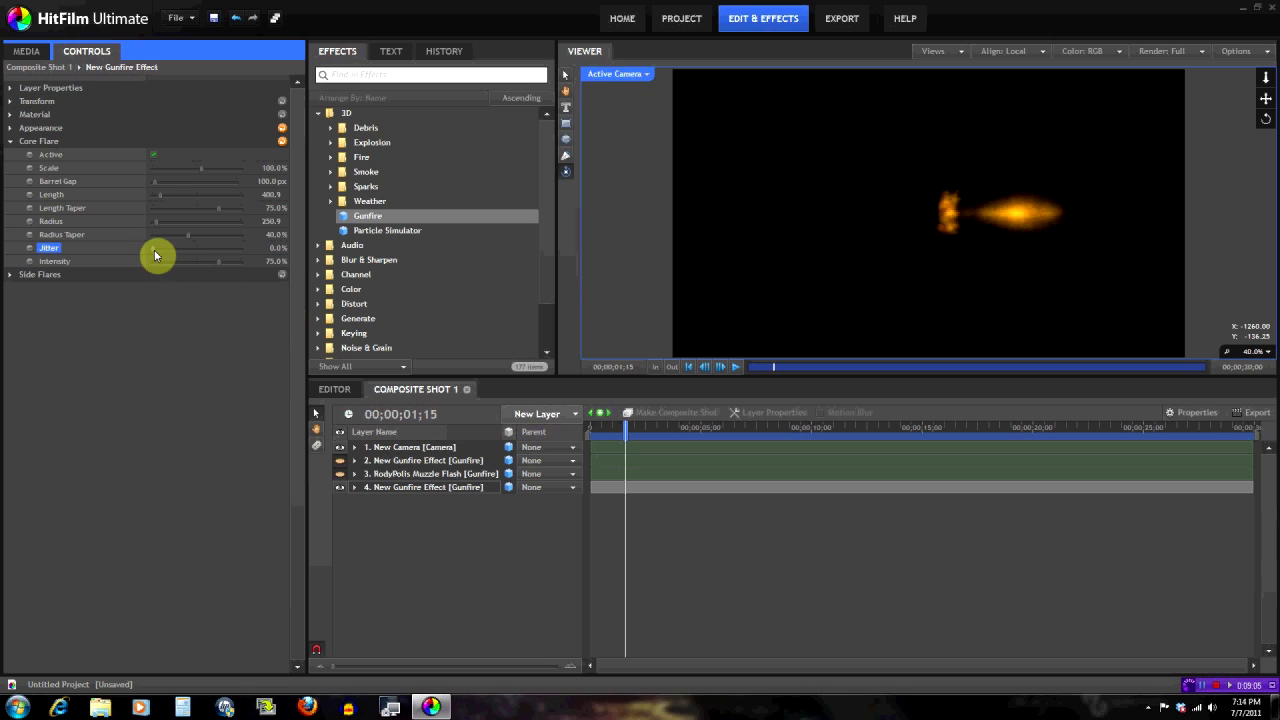
pyautogui.moveTo(160, 253); pyautogui.dragTo(168, 250)
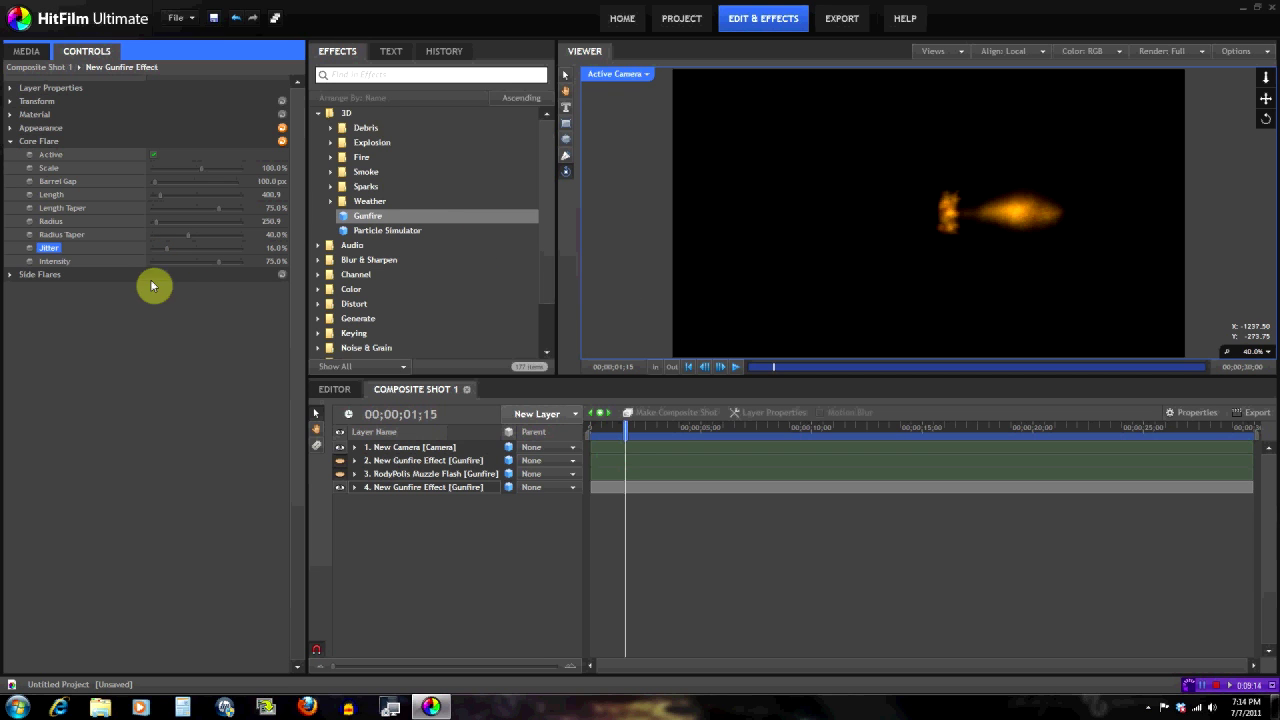
pyautogui.moveTo(220, 266); pyautogui.dragTo(266, 269)
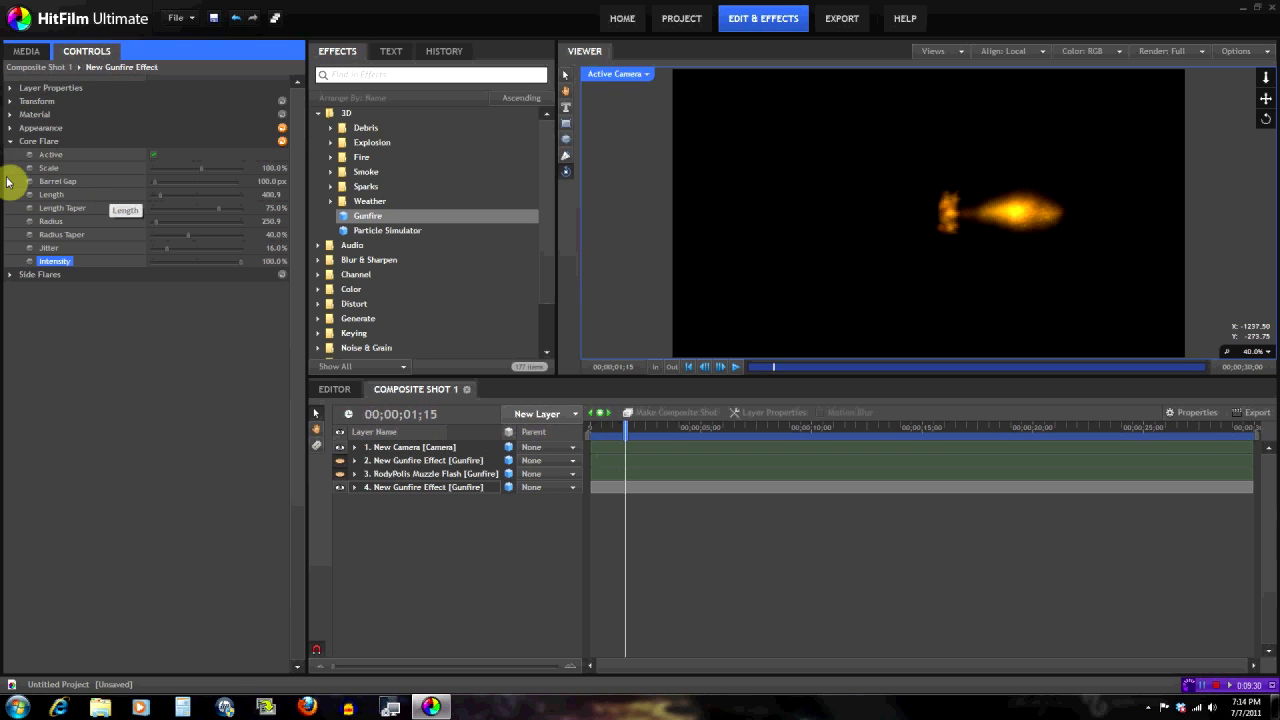
pyautogui.click(10, 141)
pyautogui.click(11, 155)
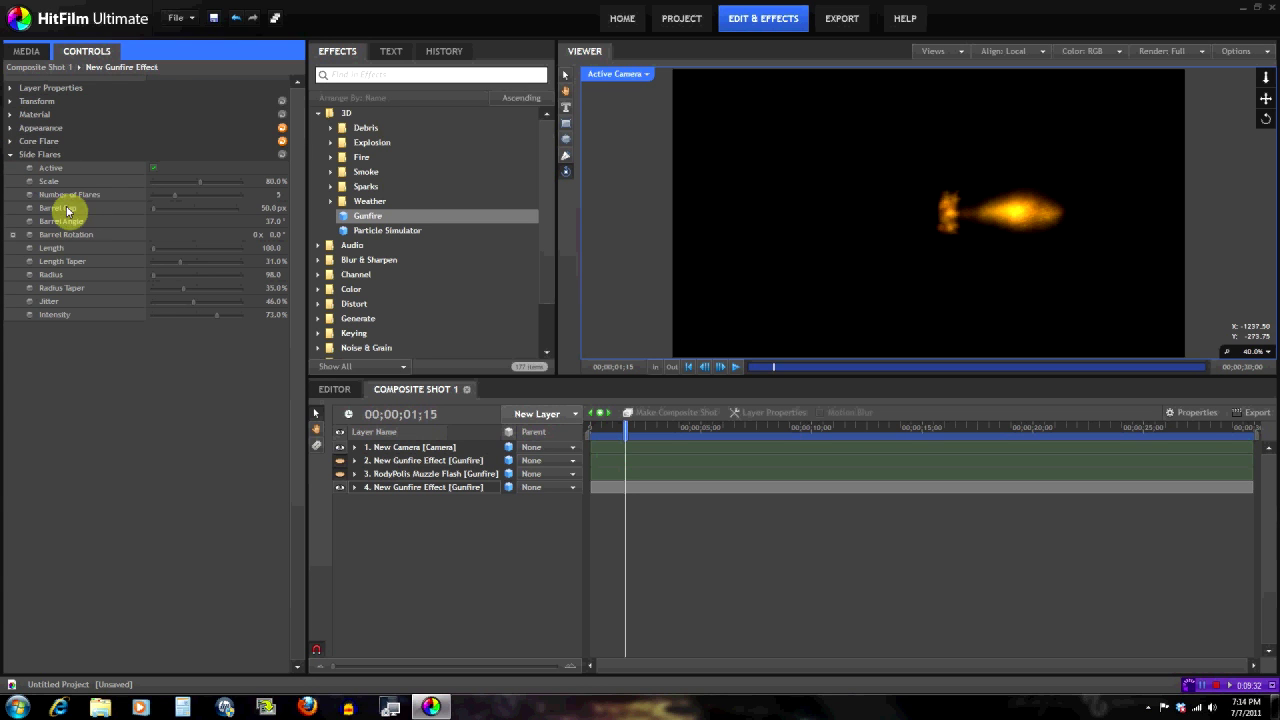
# Turn on the Side Flares and keep their scale at 80%.
pyautogui.click(155, 169)
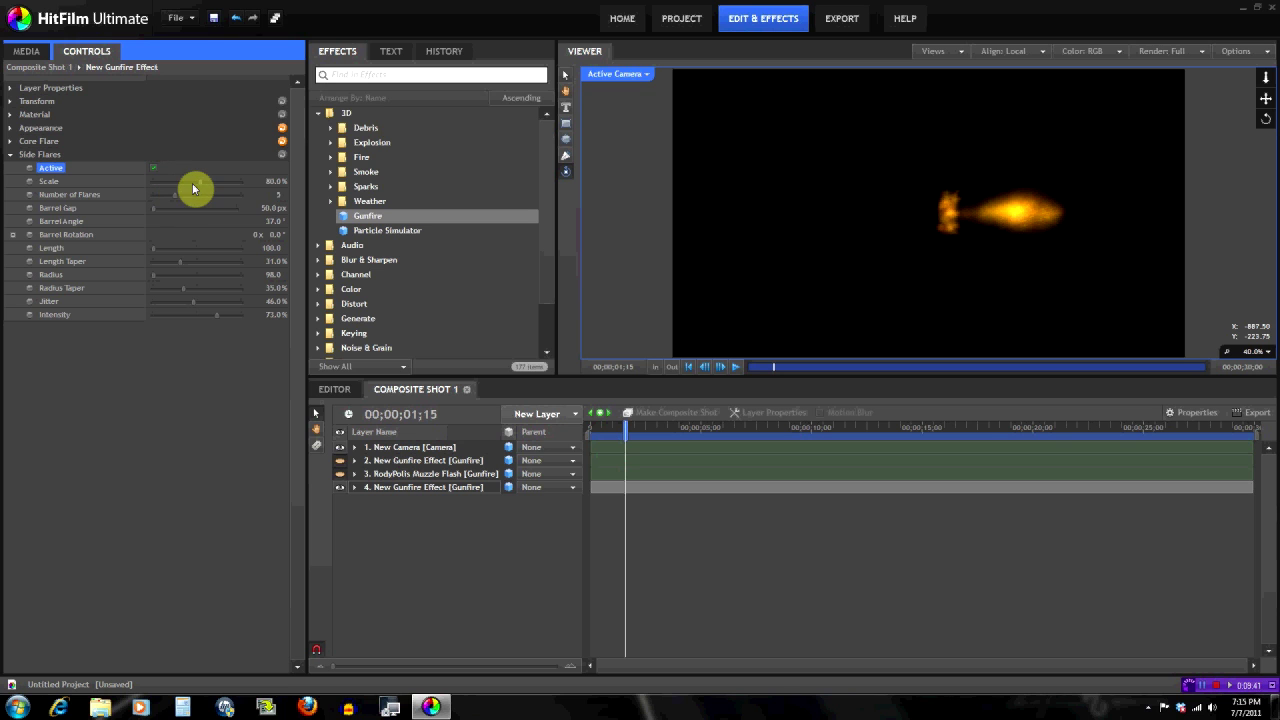
pyautogui.moveTo(201, 187); pyautogui.dragTo(208, 187)
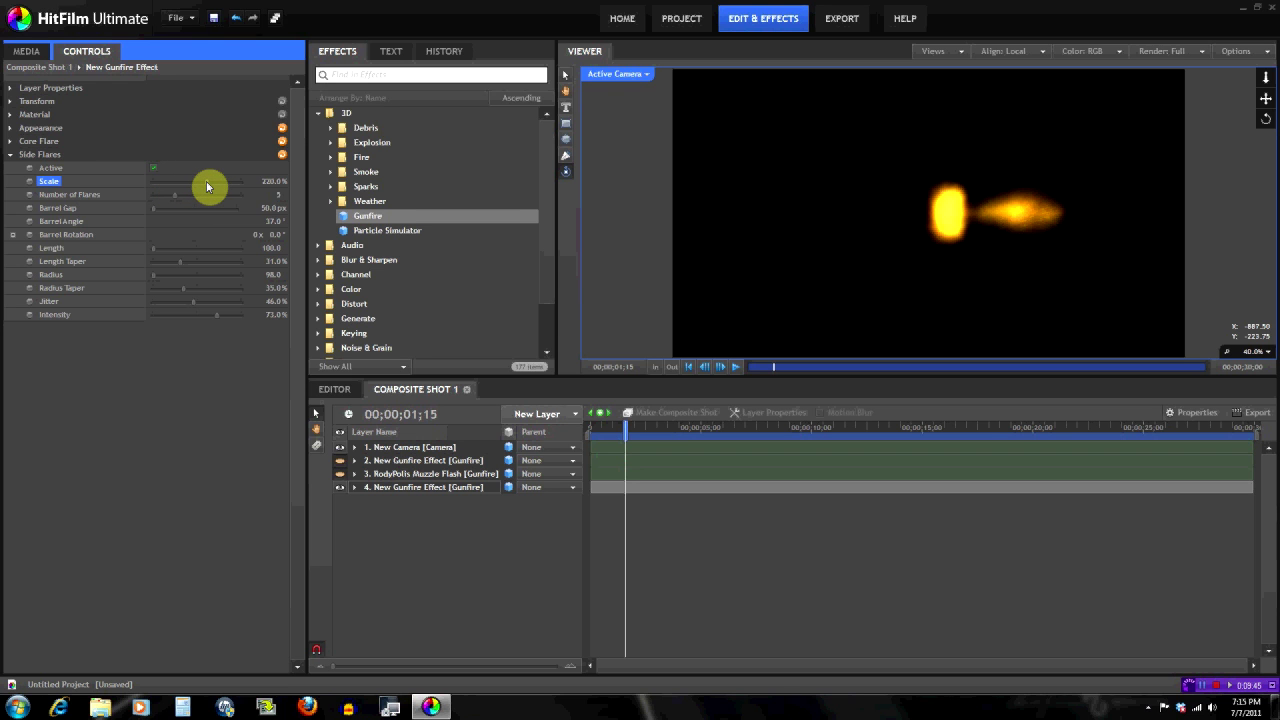
pyautogui.click(281, 156)
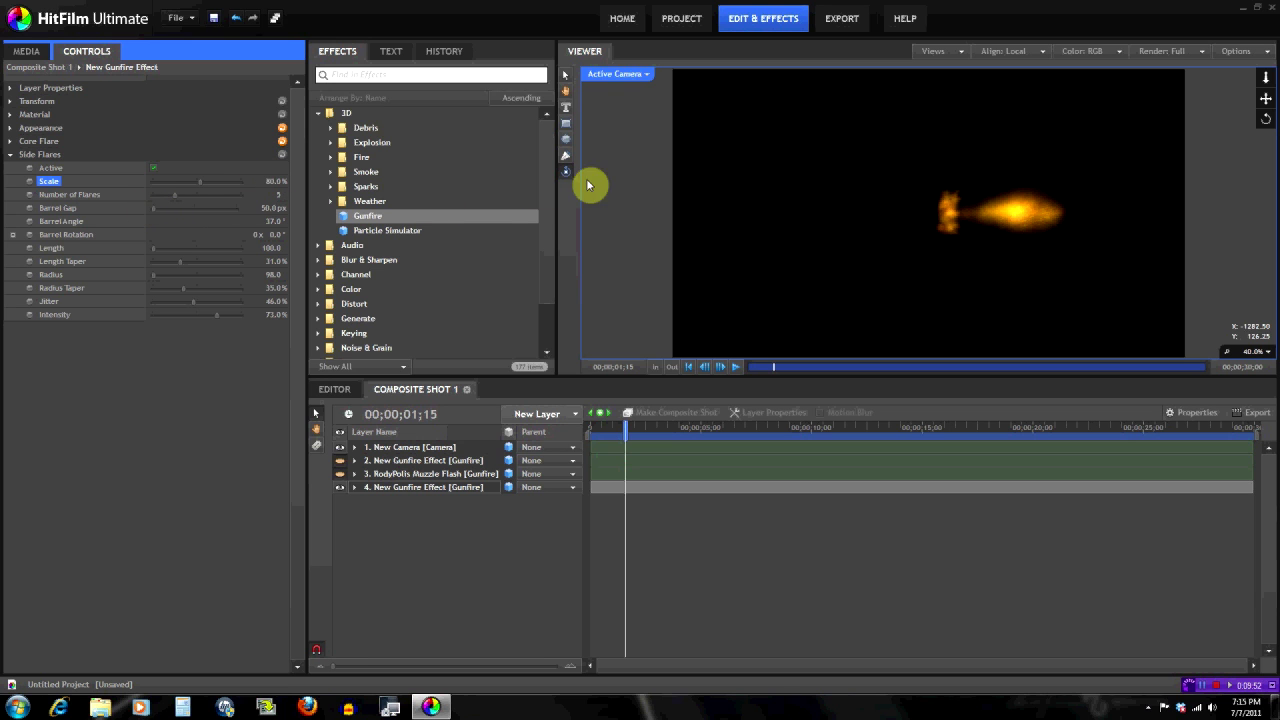
pyautogui.click(963, 220)
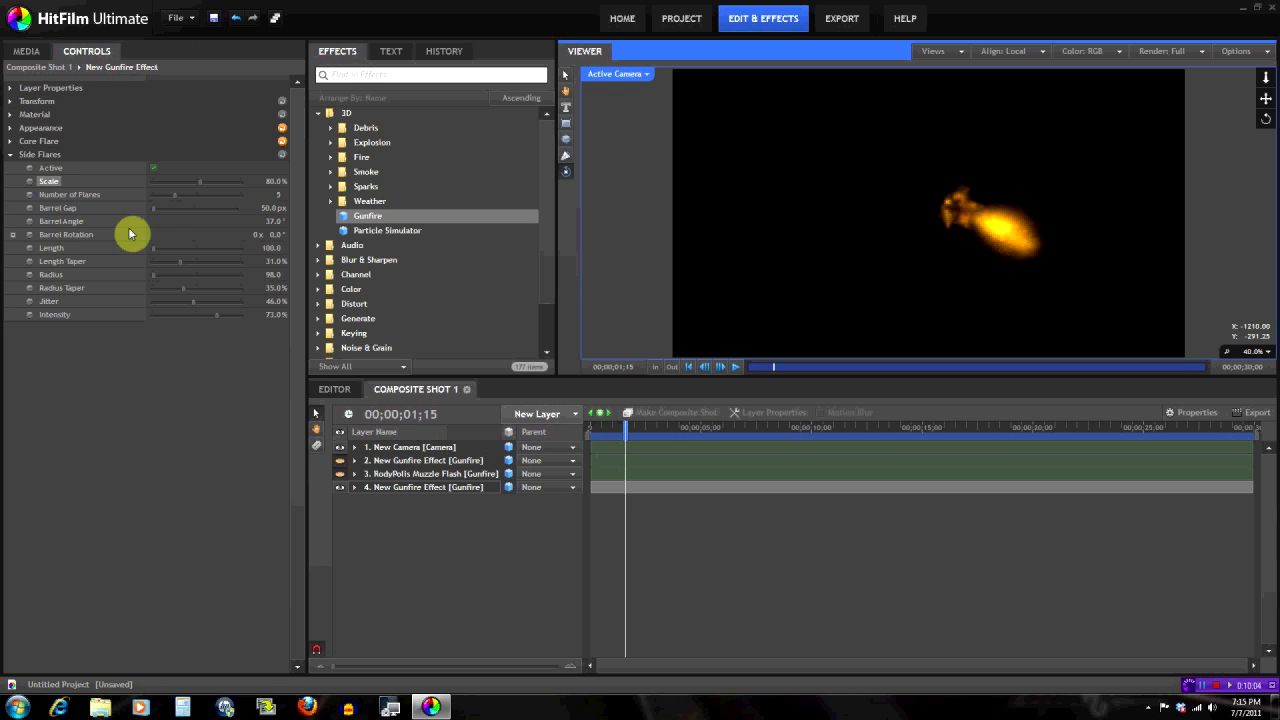
# Set the side flares to 5 flares and bring Barrel Gap to 0 px.
pyautogui.moveTo(175, 201); pyautogui.dragTo(186, 197)
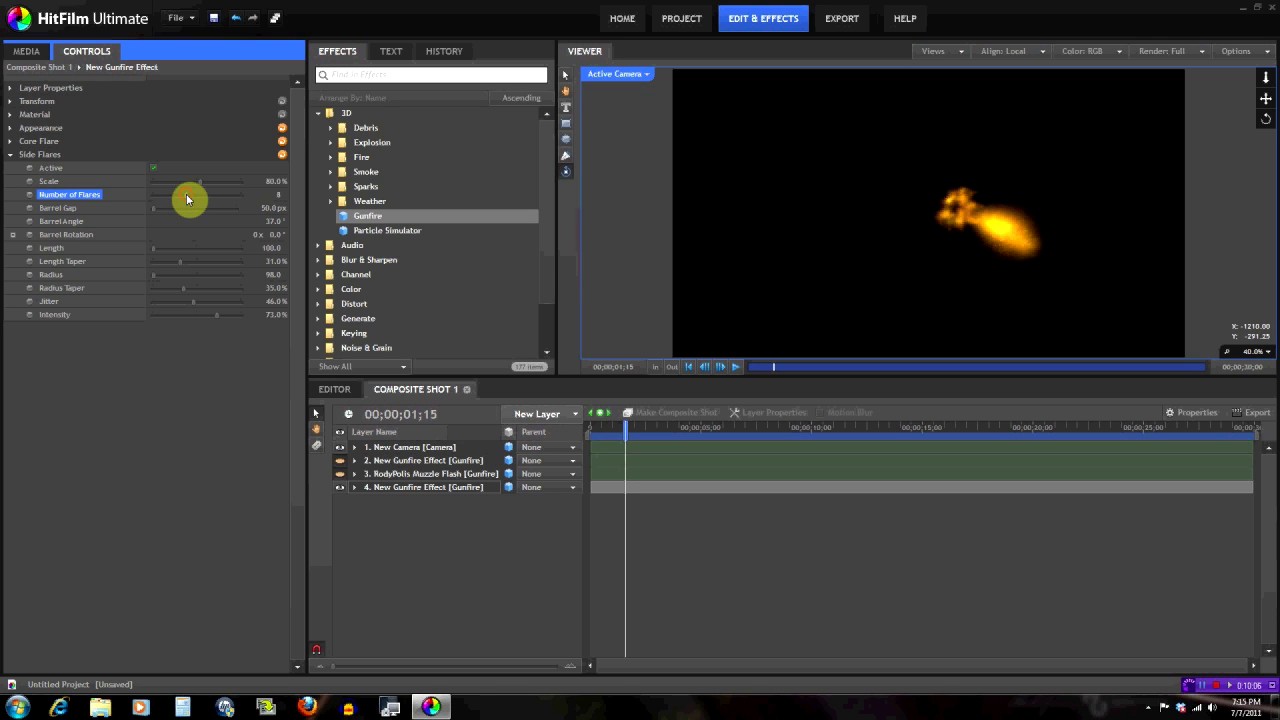
pyautogui.click(272, 194)
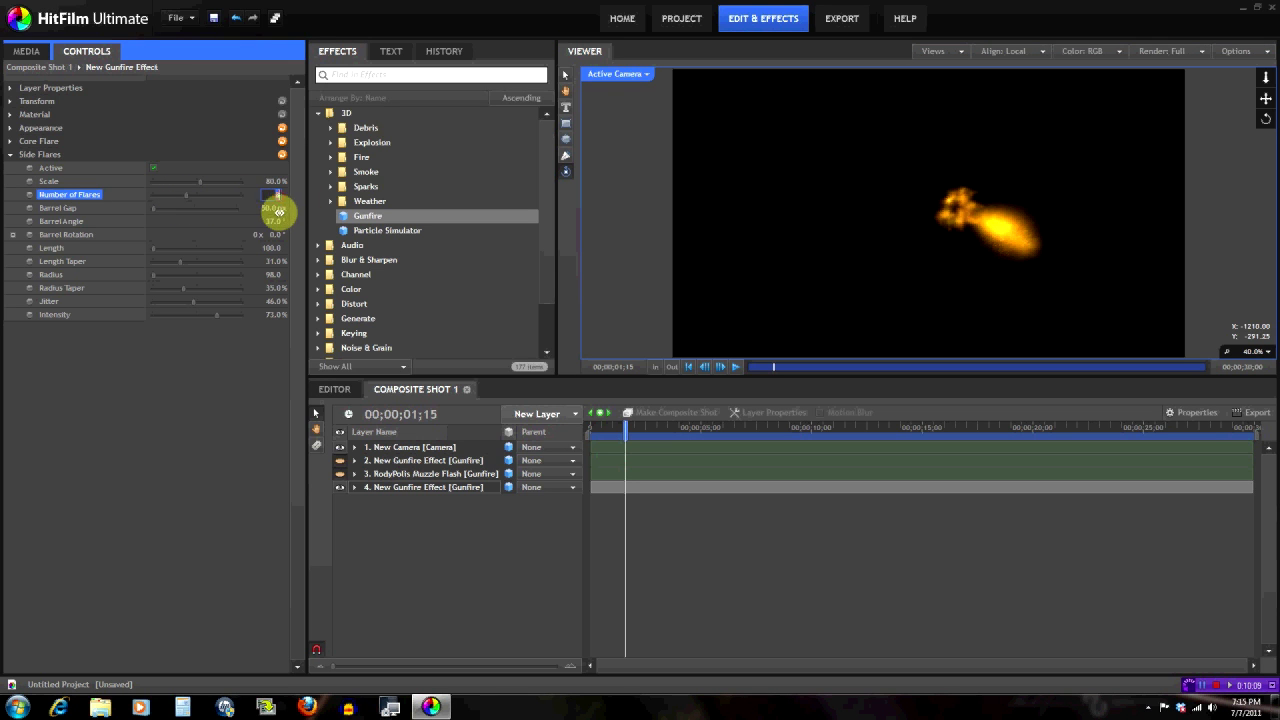
pyautogui.write('5')
pyautogui.press('Return')
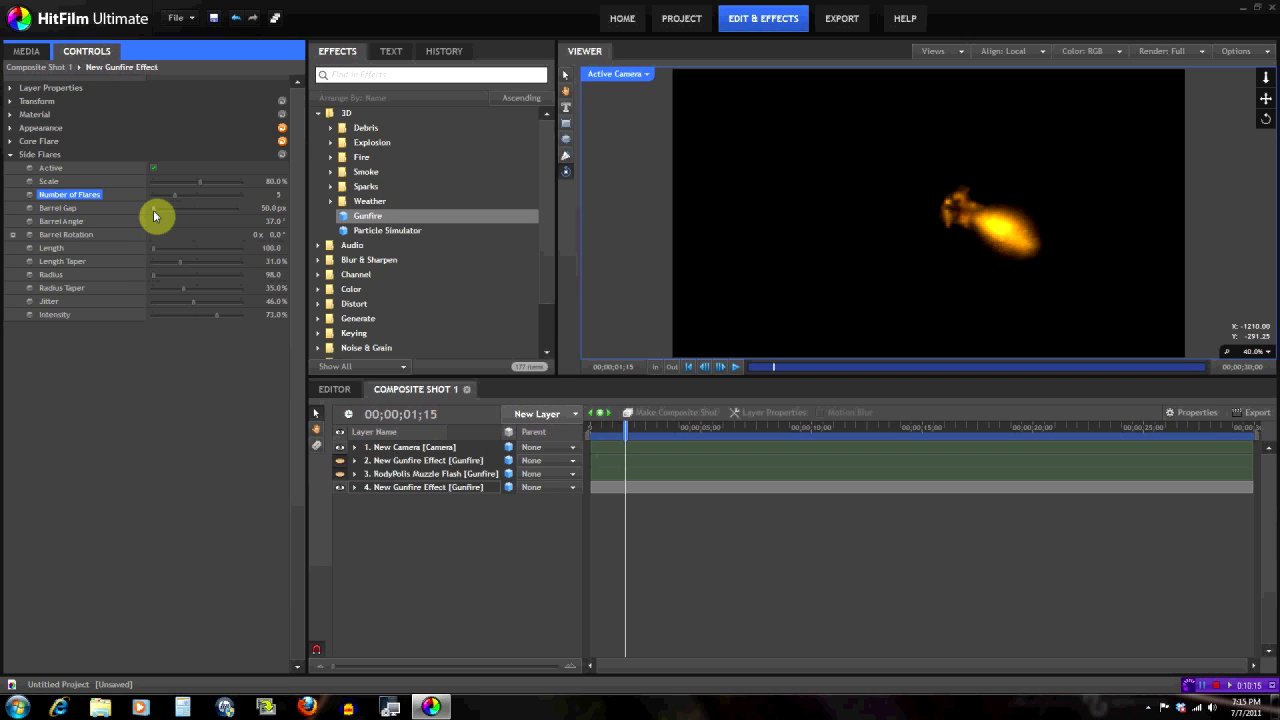
pyautogui.moveTo(155, 213)
pyautogui.mouseDown()
pyautogui.moveTo(166, 211)
pyautogui.moveTo(152, 219)
pyautogui.mouseUp()
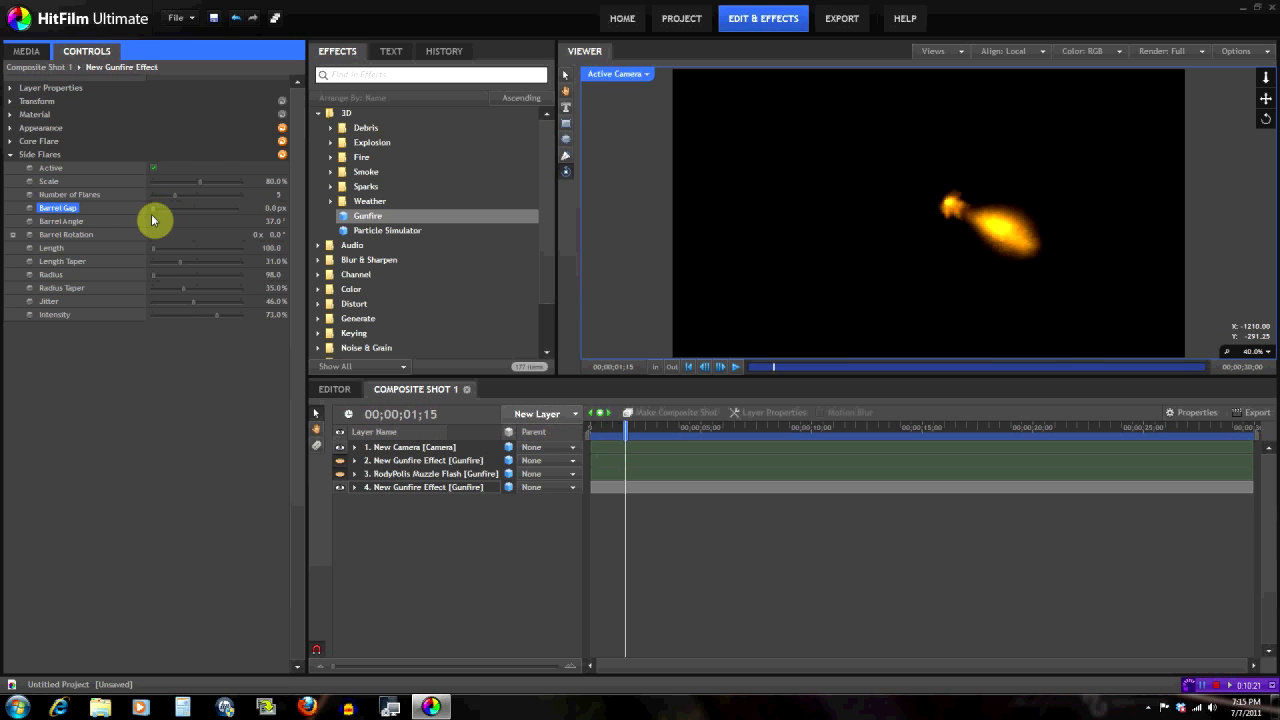
# Try different side flare Barrel Gap and Barrel Angle values, including 0 px and 150 px gaps.
pyautogui.click(281, 155)
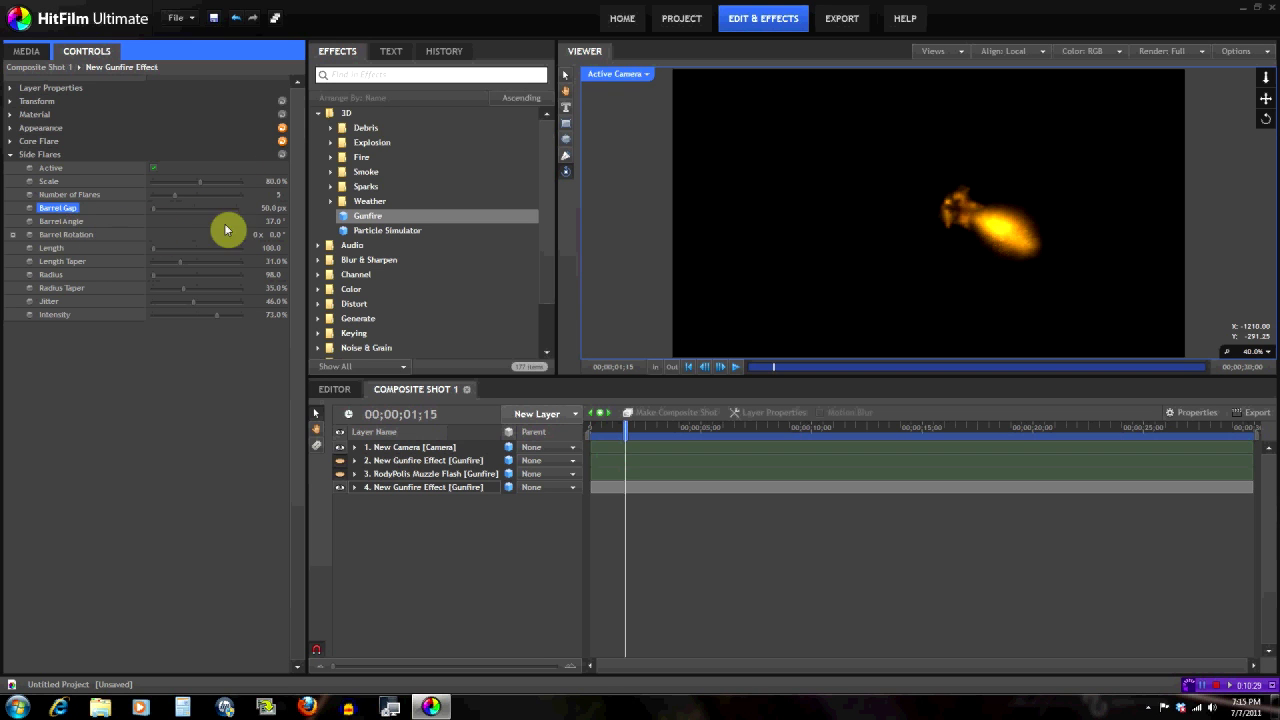
pyautogui.moveTo(270, 219); pyautogui.dragTo(649, 294)
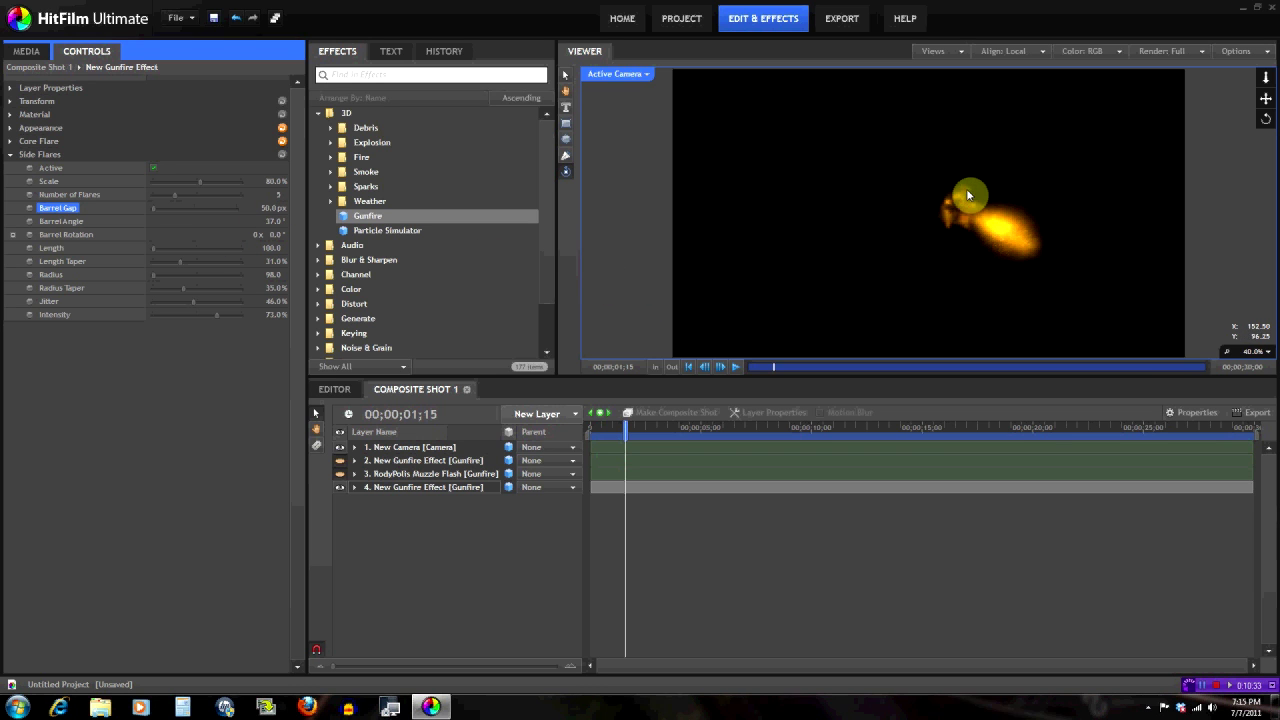
pyautogui.click(902, 231)
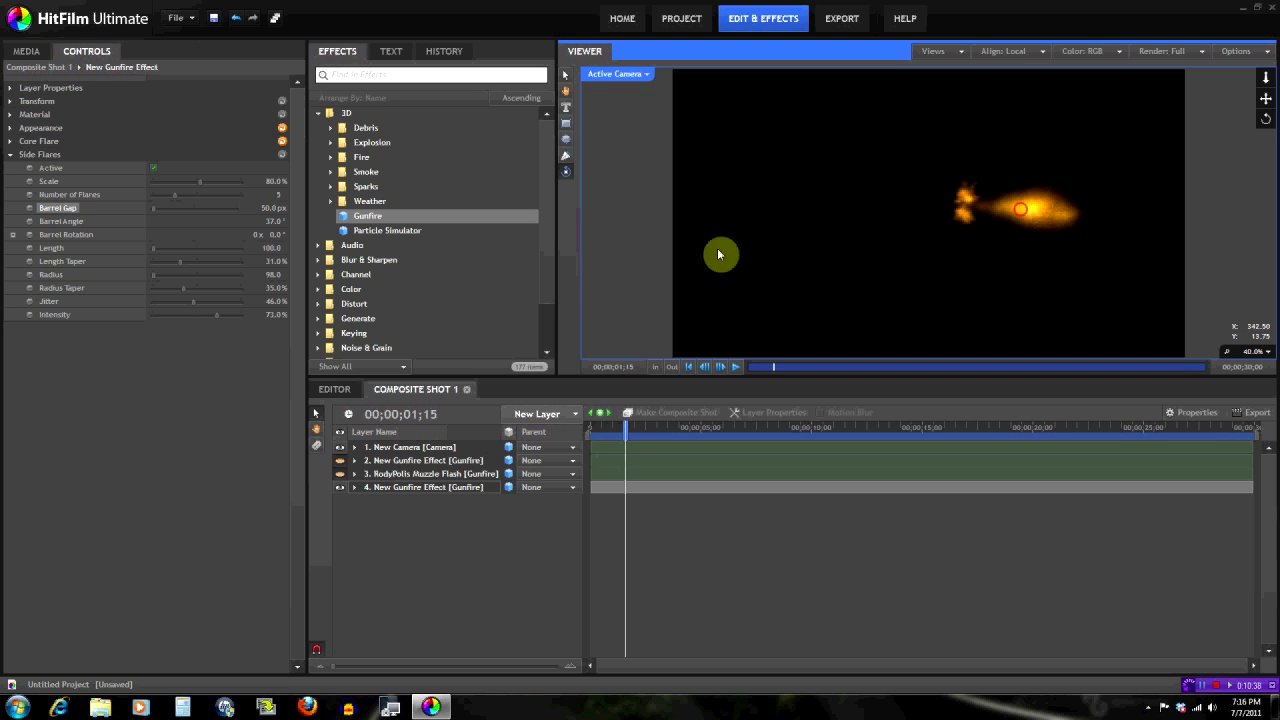
pyautogui.click(155, 212)
pyautogui.click(155, 214)
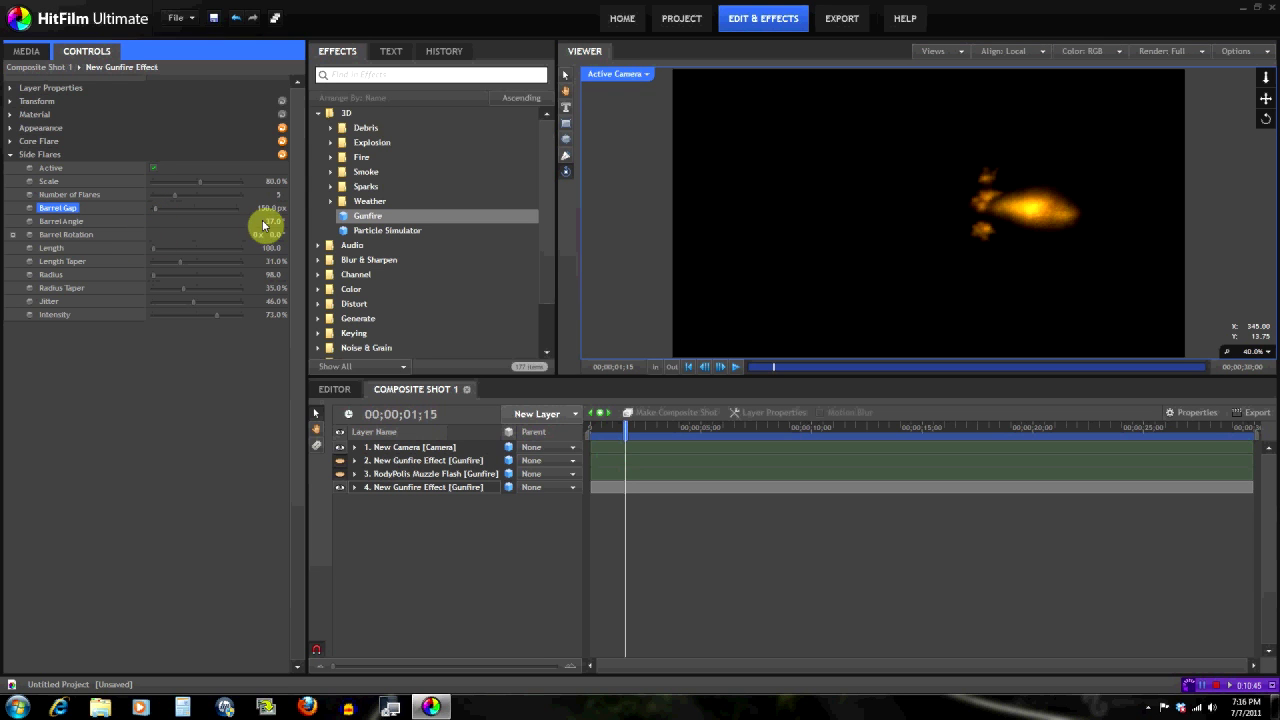
# Settle the side flares at a 45° Barrel Angle and a 100 px Barrel Gap.
pyautogui.moveTo(266, 219); pyautogui.dragTo(329, 235)
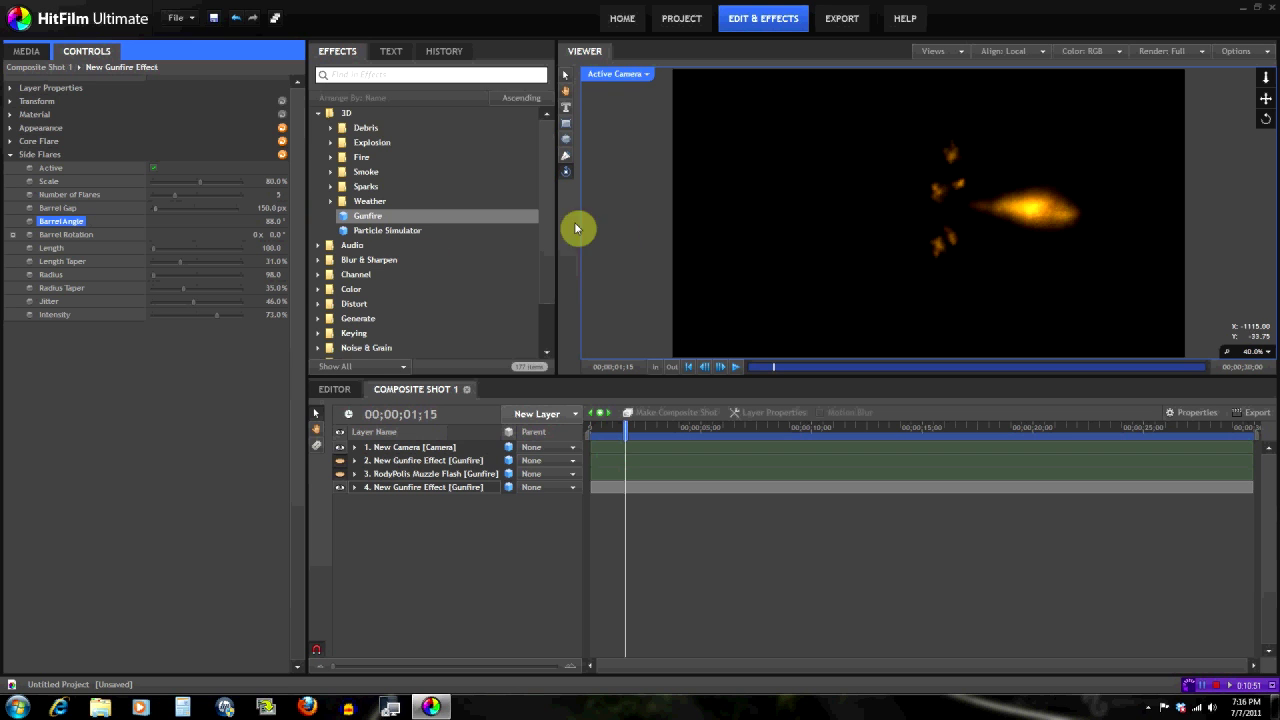
pyautogui.click(272, 220)
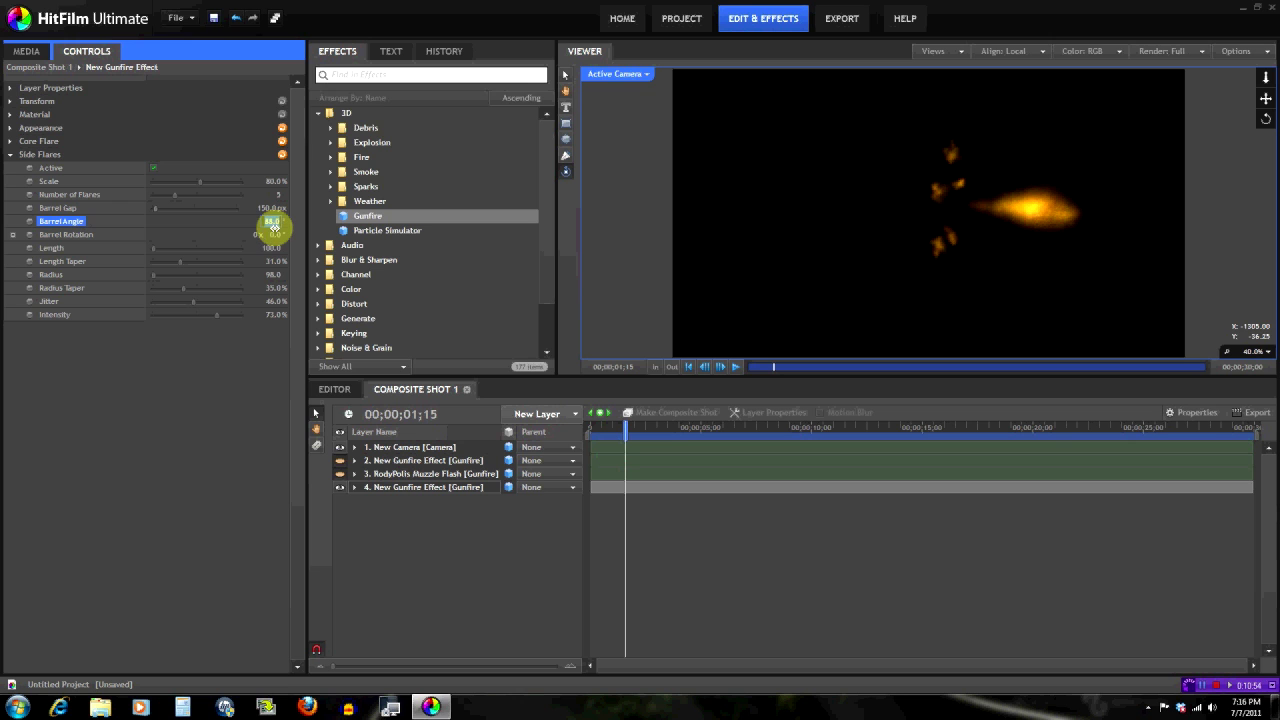
pyautogui.press('Return')
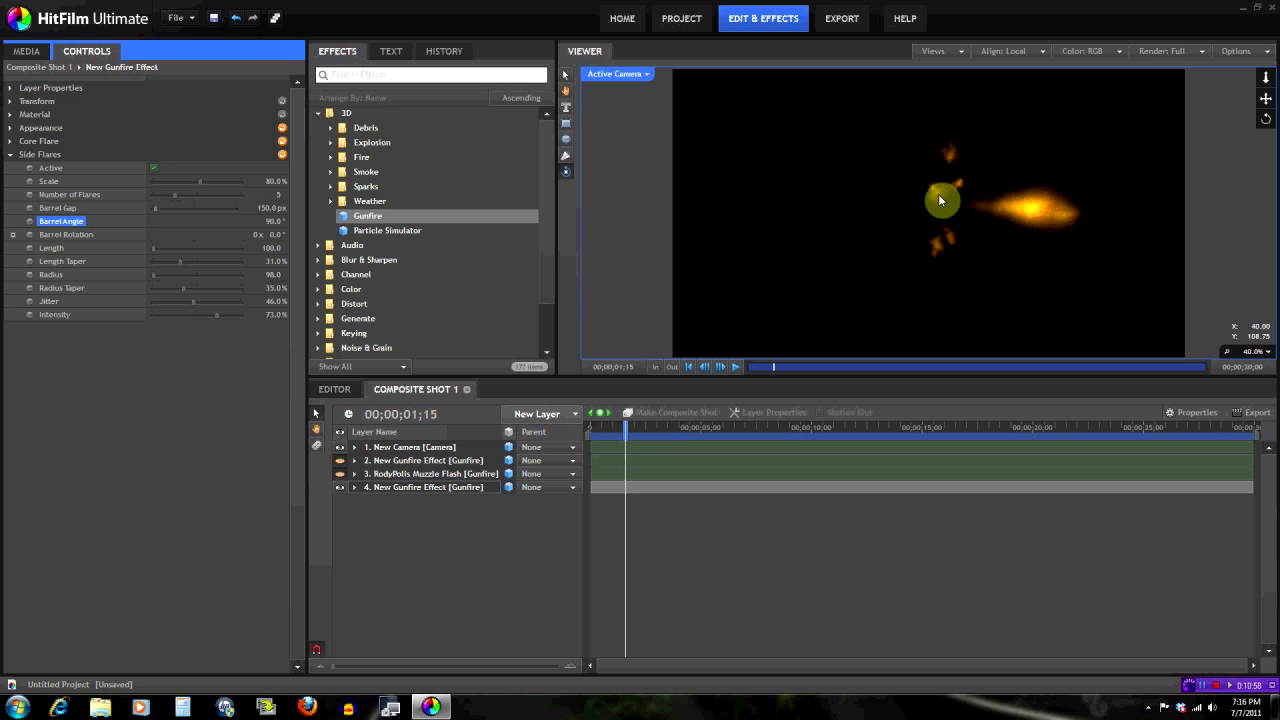
pyautogui.moveTo(266, 218); pyautogui.dragTo(253, 231)
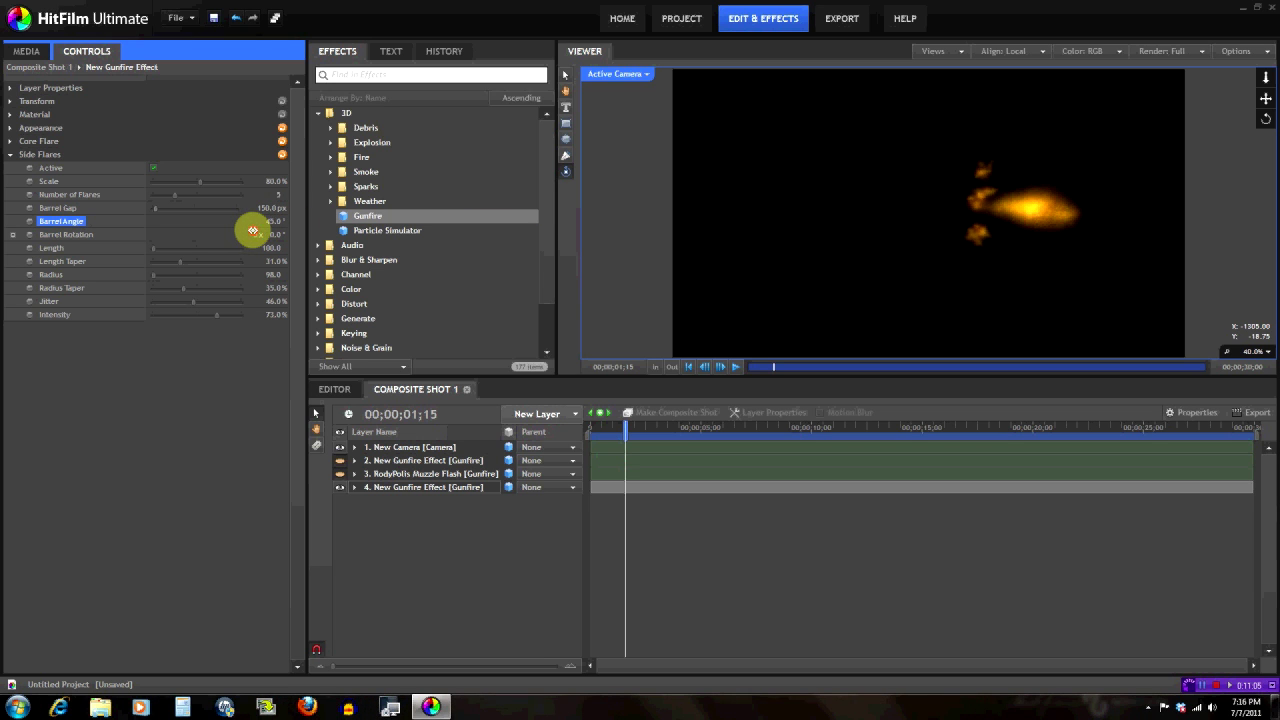
pyautogui.moveTo(157, 213); pyautogui.dragTo(157, 209)
pyautogui.click(927, 207)
pyautogui.moveTo(927, 207); pyautogui.dragTo(804, 212)
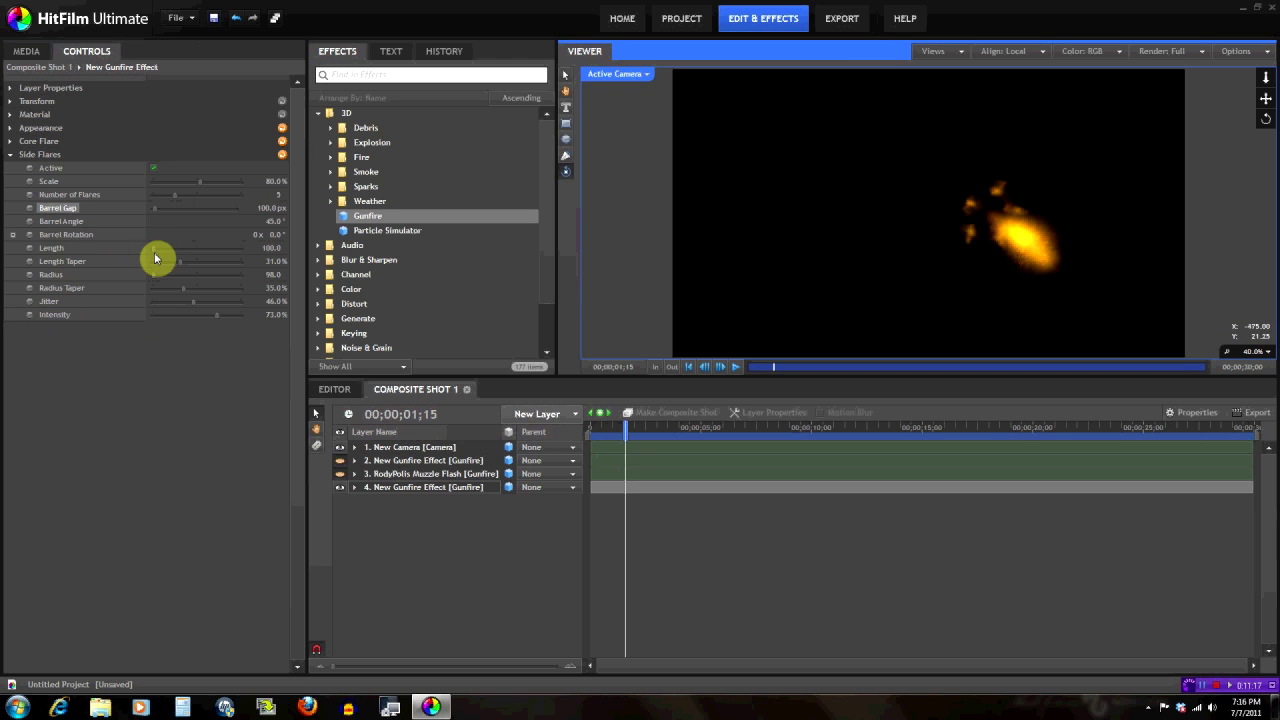
# Set the side flares' Length to 151, Length Taper to 100% and Radius to 201.
pyautogui.moveTo(153, 253); pyautogui.dragTo(157, 248)
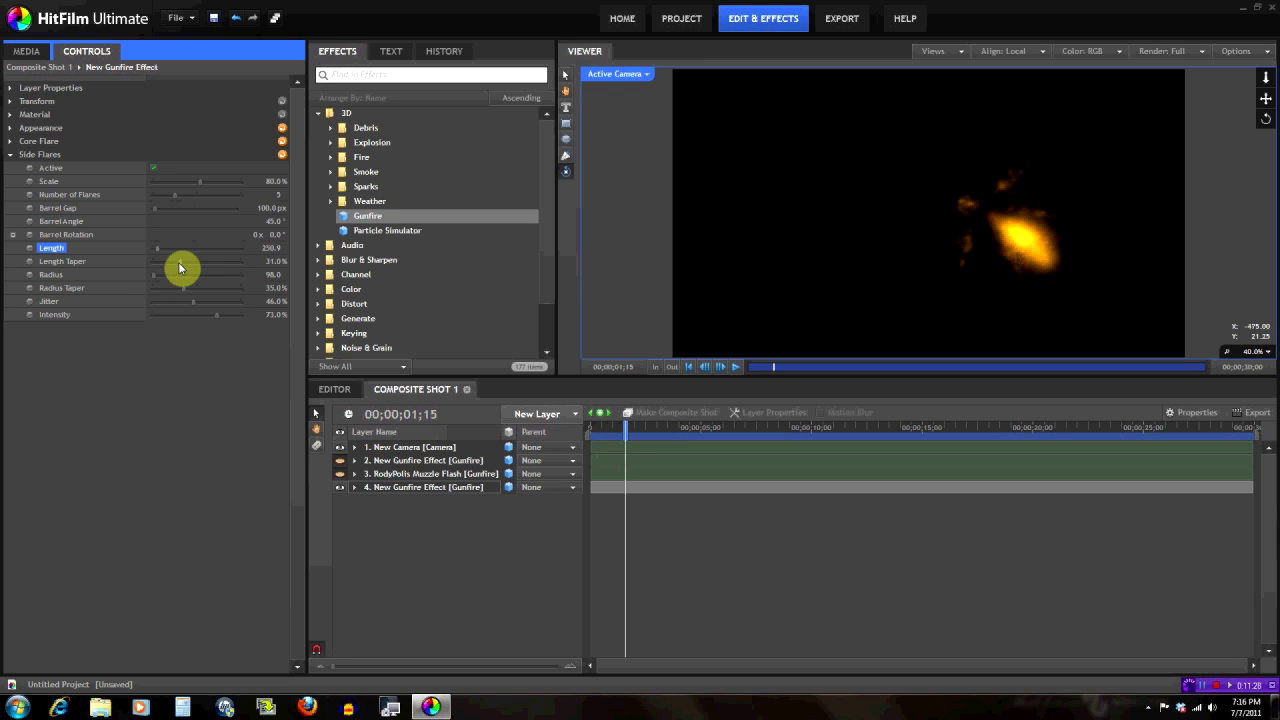
pyautogui.moveTo(179, 262); pyautogui.dragTo(246, 277)
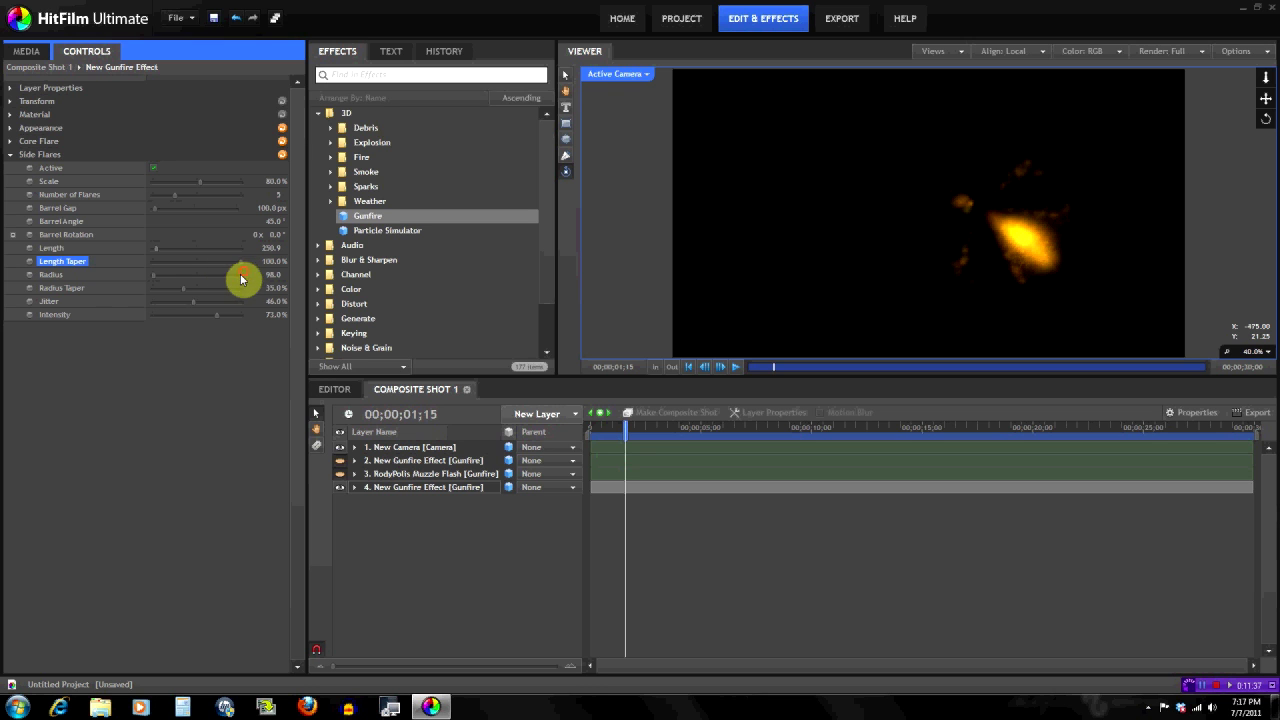
pyautogui.moveTo(153, 283); pyautogui.dragTo(157, 283)
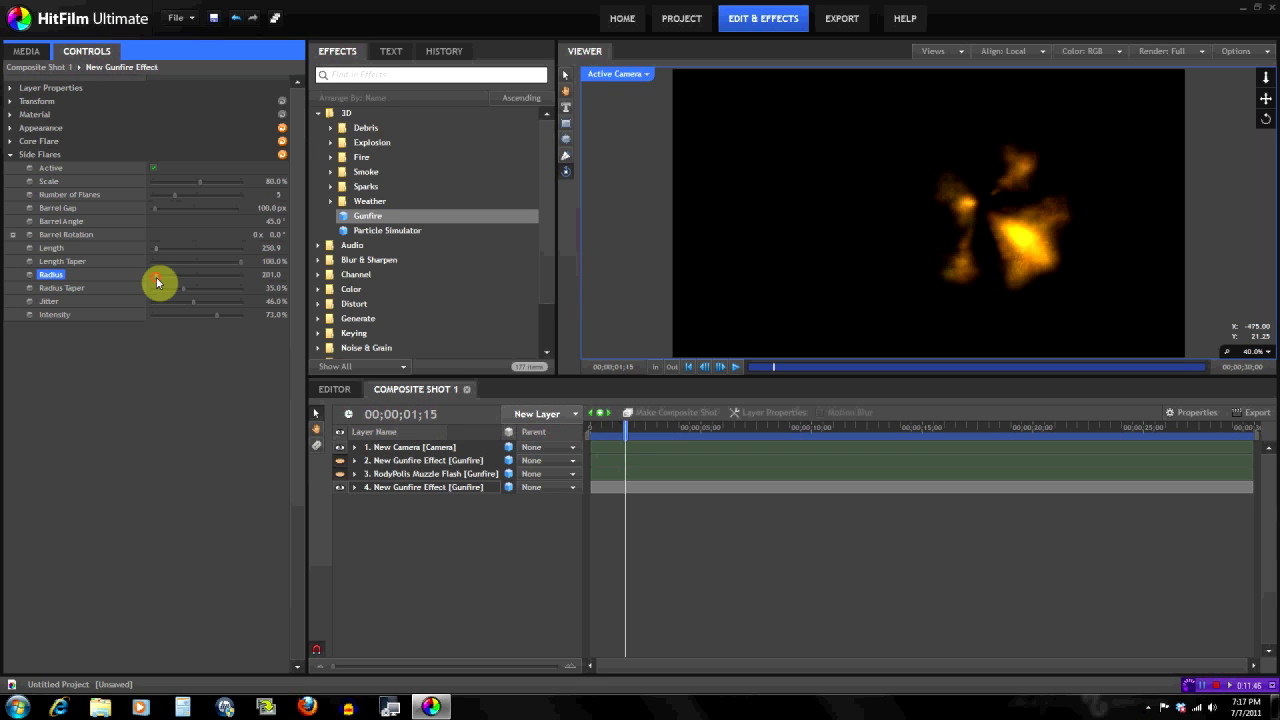
pyautogui.click(1008, 236)
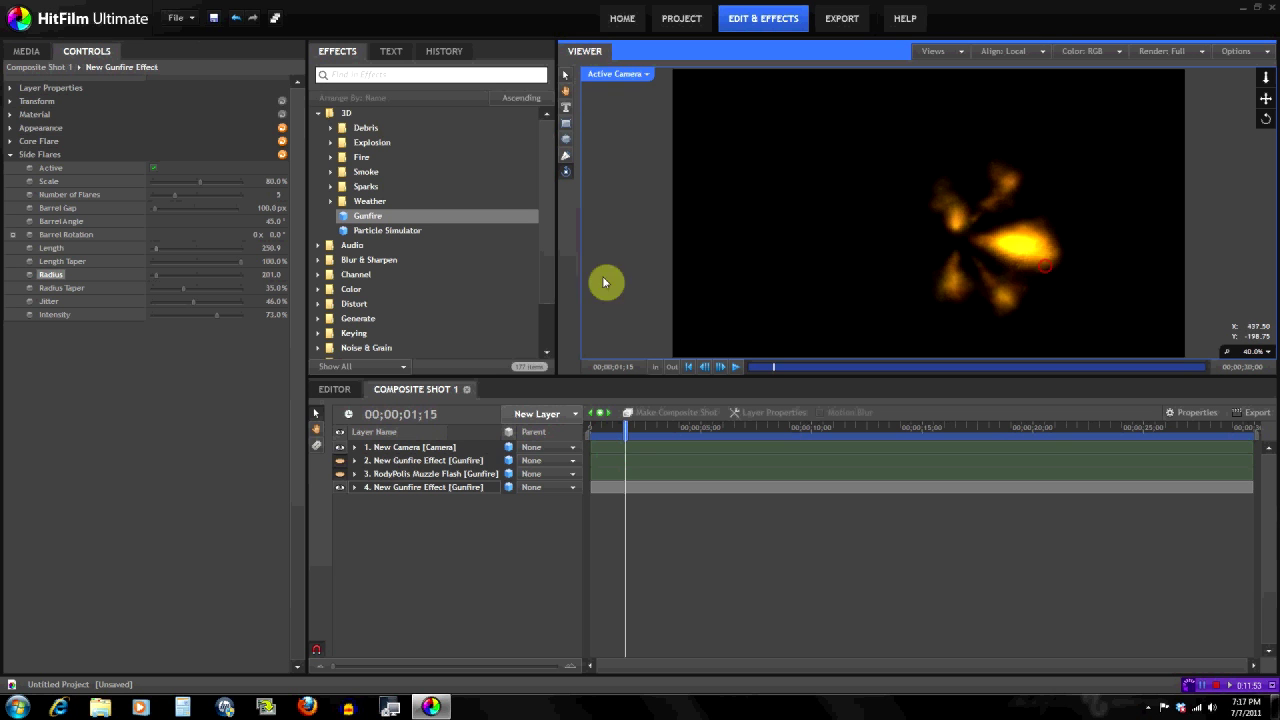
pyautogui.click(157, 251)
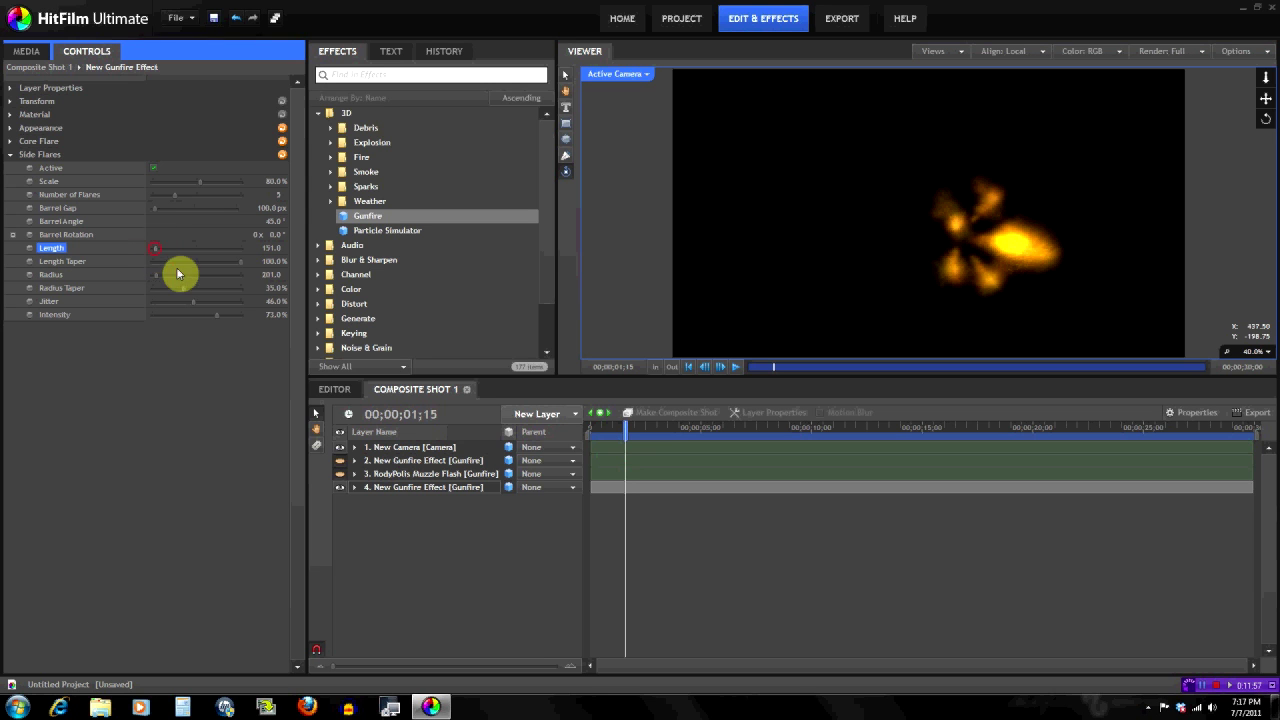
# Set side flare Radius Taper to 54% and Jitter to 29%, then recentre the flash.
pyautogui.moveTo(186, 294)
pyautogui.mouseDown()
pyautogui.moveTo(166, 297)
pyautogui.moveTo(206, 291)
pyautogui.moveTo(160, 306)
pyautogui.moveTo(190, 304)
pyautogui.mouseUp()
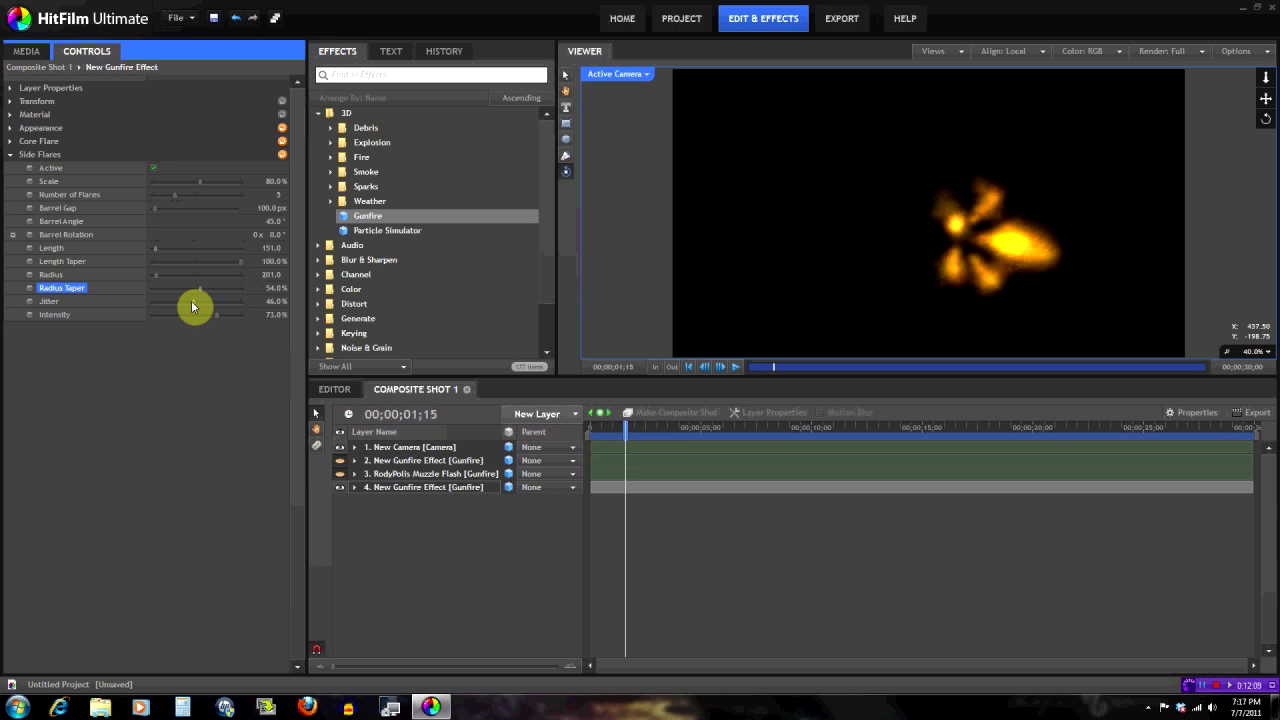
pyautogui.moveTo(193, 307); pyautogui.dragTo(149, 323)
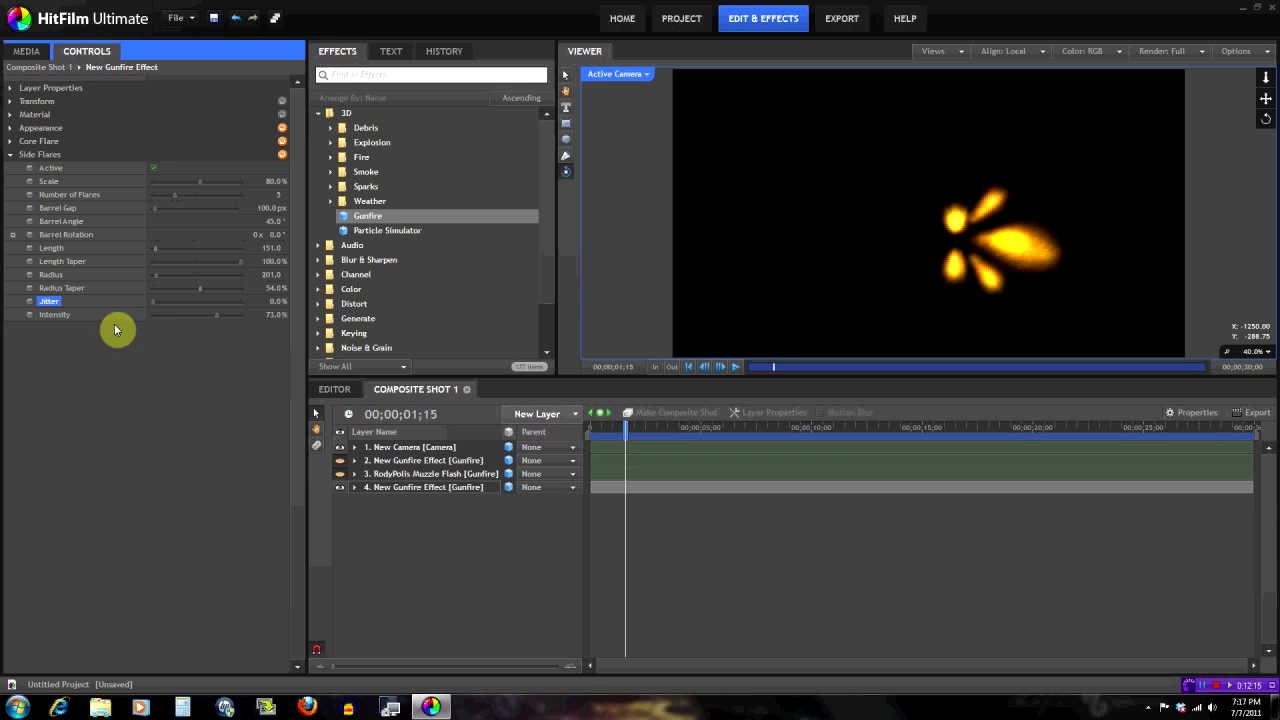
pyautogui.moveTo(157, 311)
pyautogui.mouseDown()
pyautogui.moveTo(215, 312)
pyautogui.moveTo(166, 311)
pyautogui.moveTo(180, 305)
pyautogui.mouseUp()
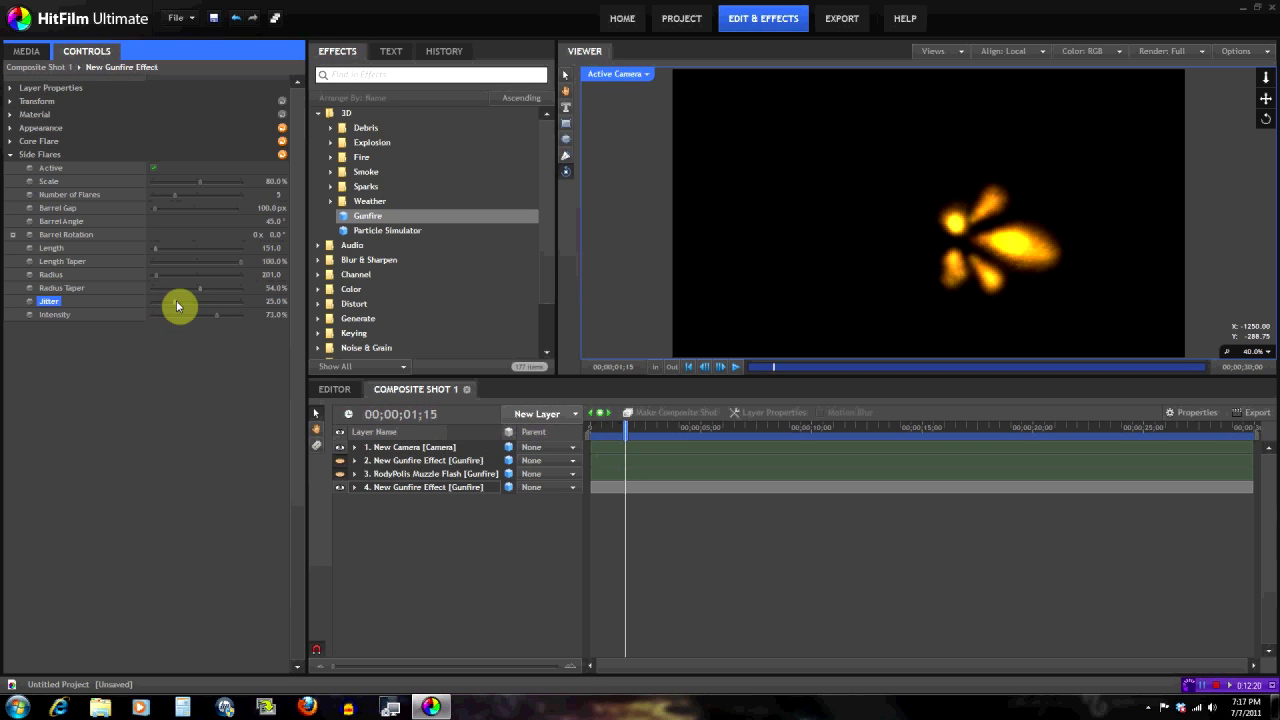
pyautogui.click(997, 252)
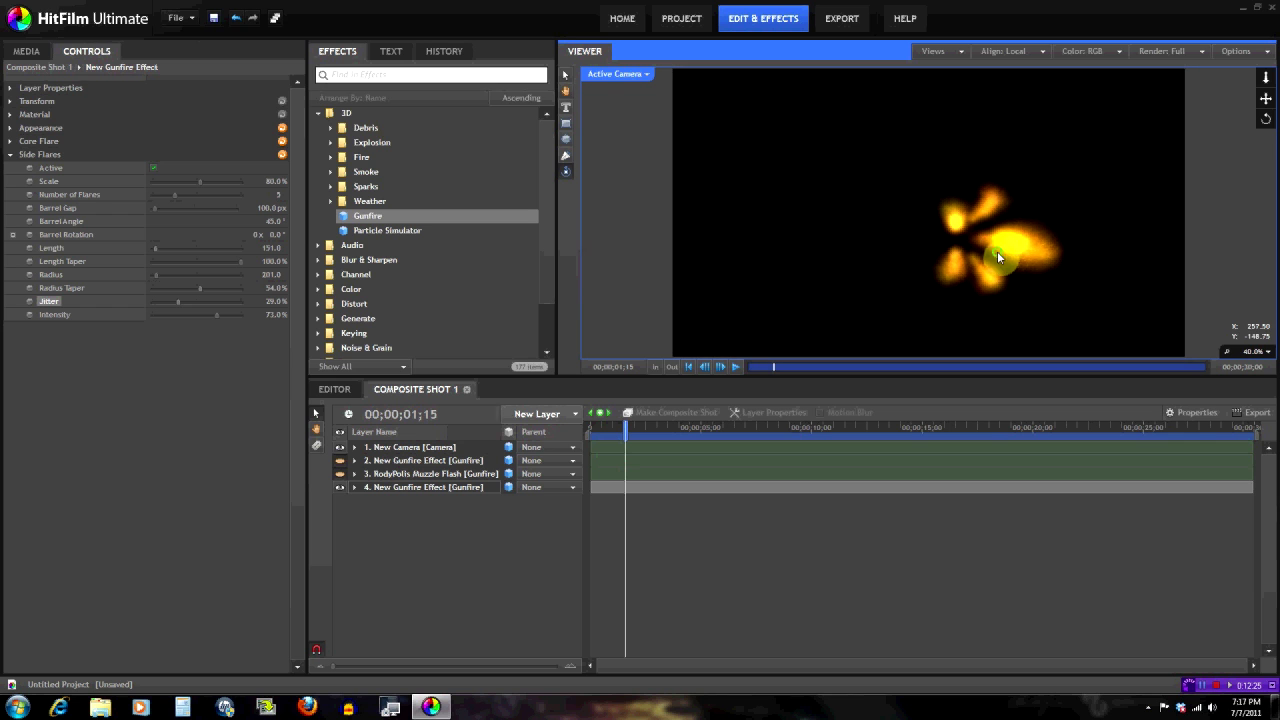
pyautogui.click(1265, 98)
pyautogui.moveTo(634, 343)
pyautogui.mouseDown()
pyautogui.moveTo(623, 349)
pyautogui.moveTo(634, 349)
pyautogui.mouseUp()
pyautogui.click(1265, 98)
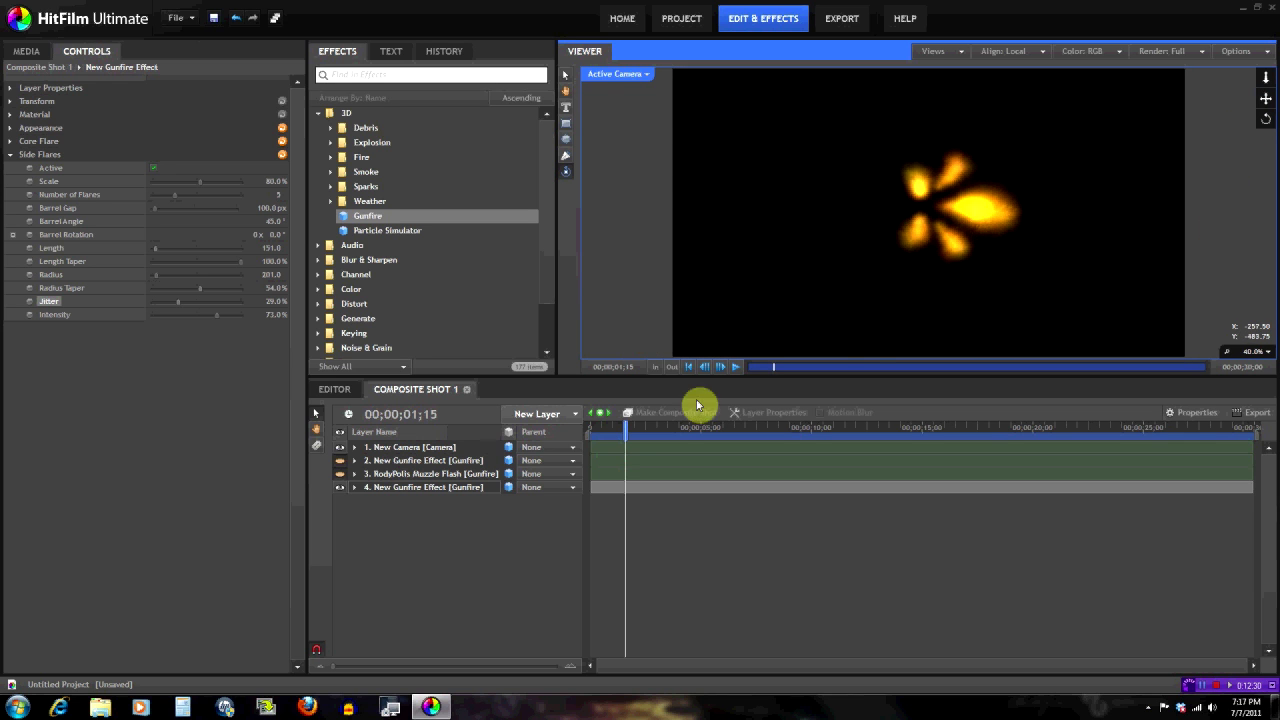
# Drag the Side Flares Intensity up to 82%.
pyautogui.moveTo(218, 322)
pyautogui.mouseDown()
pyautogui.moveTo(228, 317)
pyautogui.moveTo(186, 334)
pyautogui.moveTo(227, 326)
pyautogui.mouseUp()
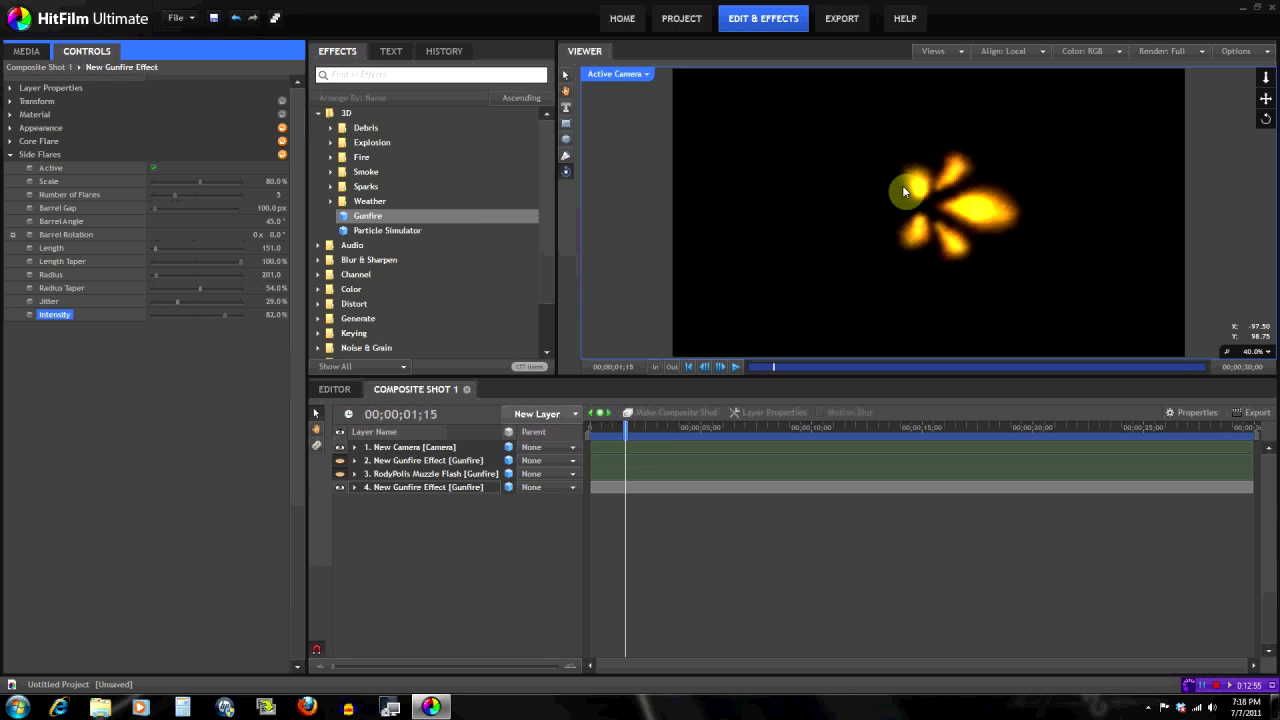
# Collapse the 3D folder and expand Presets > 3D Effects > Muzzle Flashes to show its presets.
pyautogui.click(319, 115)
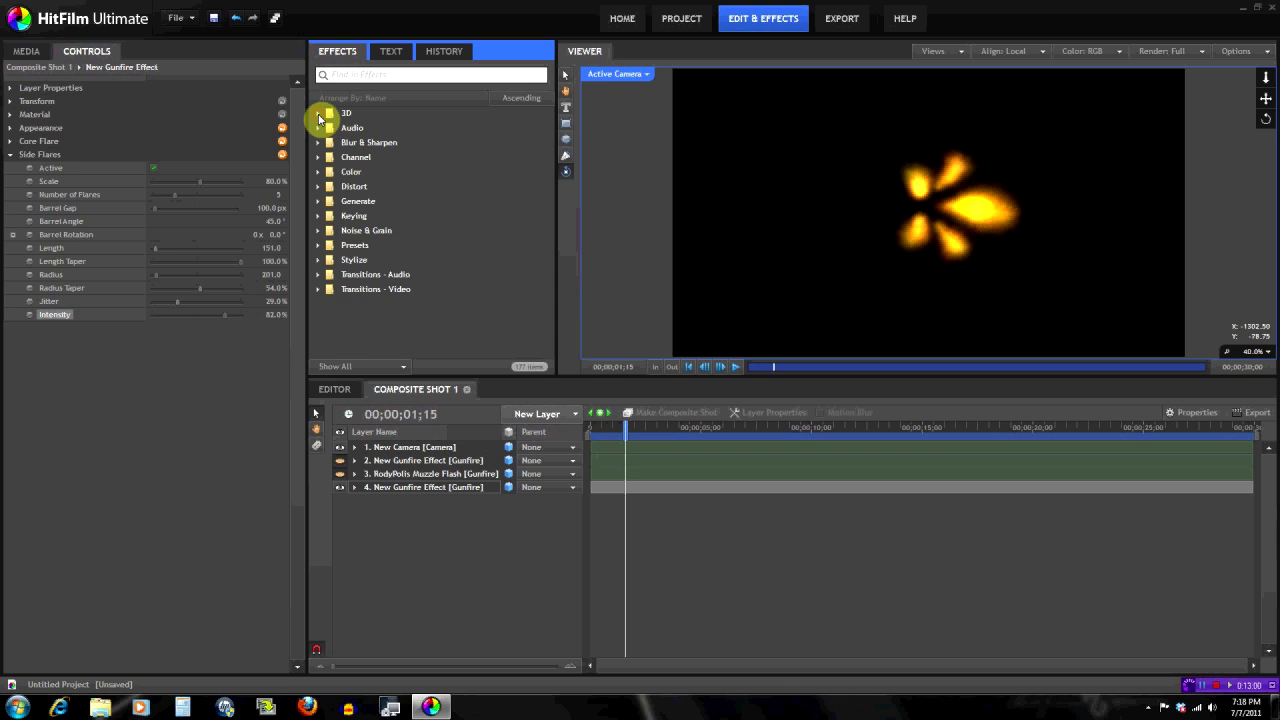
pyautogui.click(320, 247)
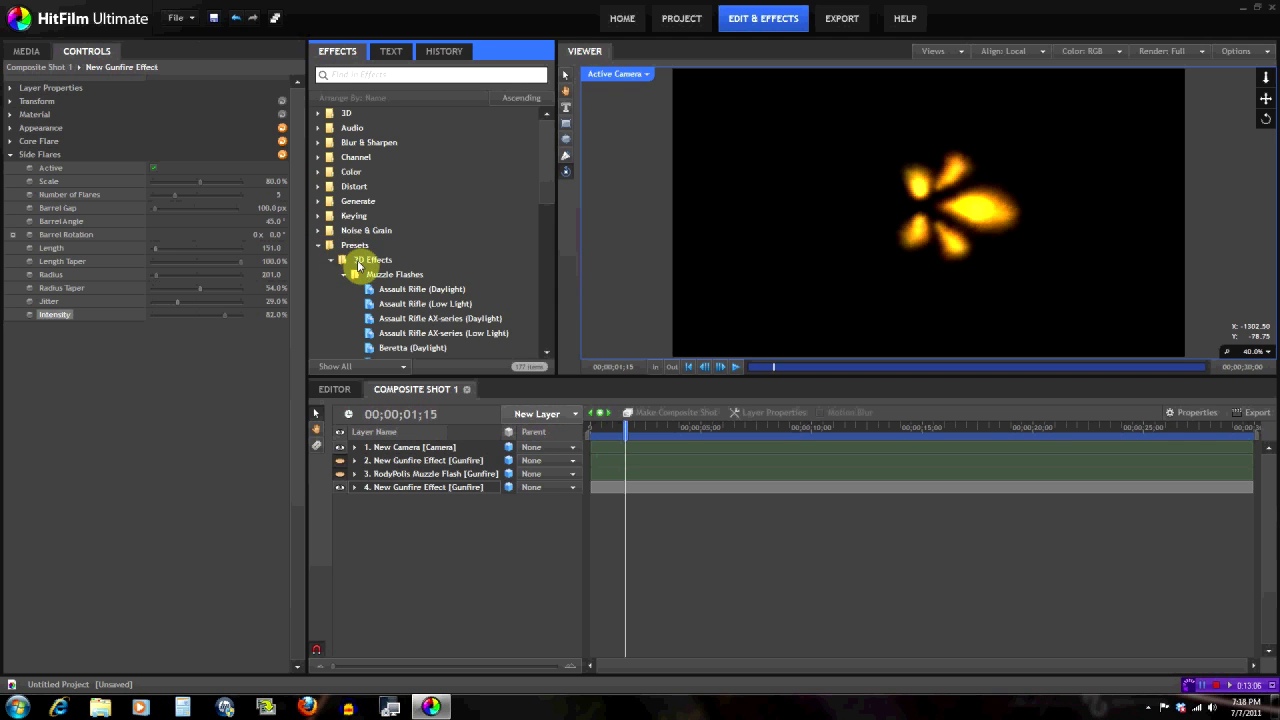
pyautogui.moveTo(556, 174); pyautogui.dragTo(557, 237)
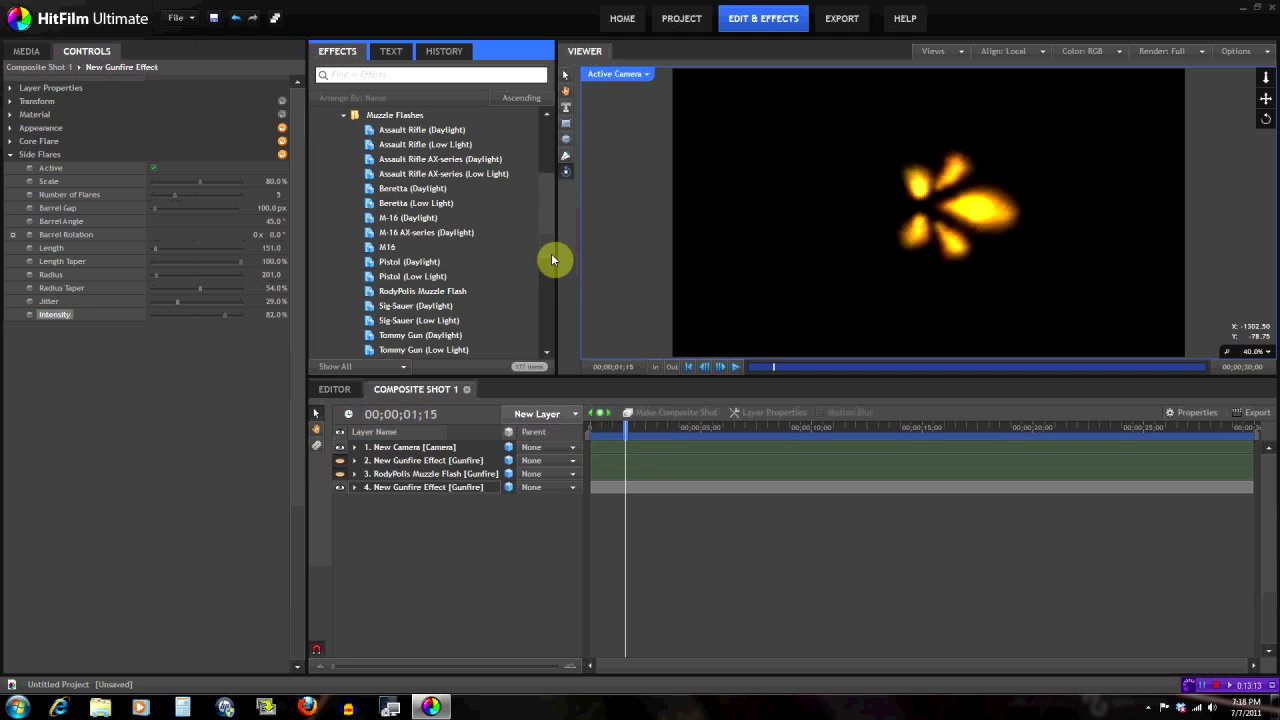
pyautogui.moveTo(554, 260); pyautogui.dragTo(554, 277)
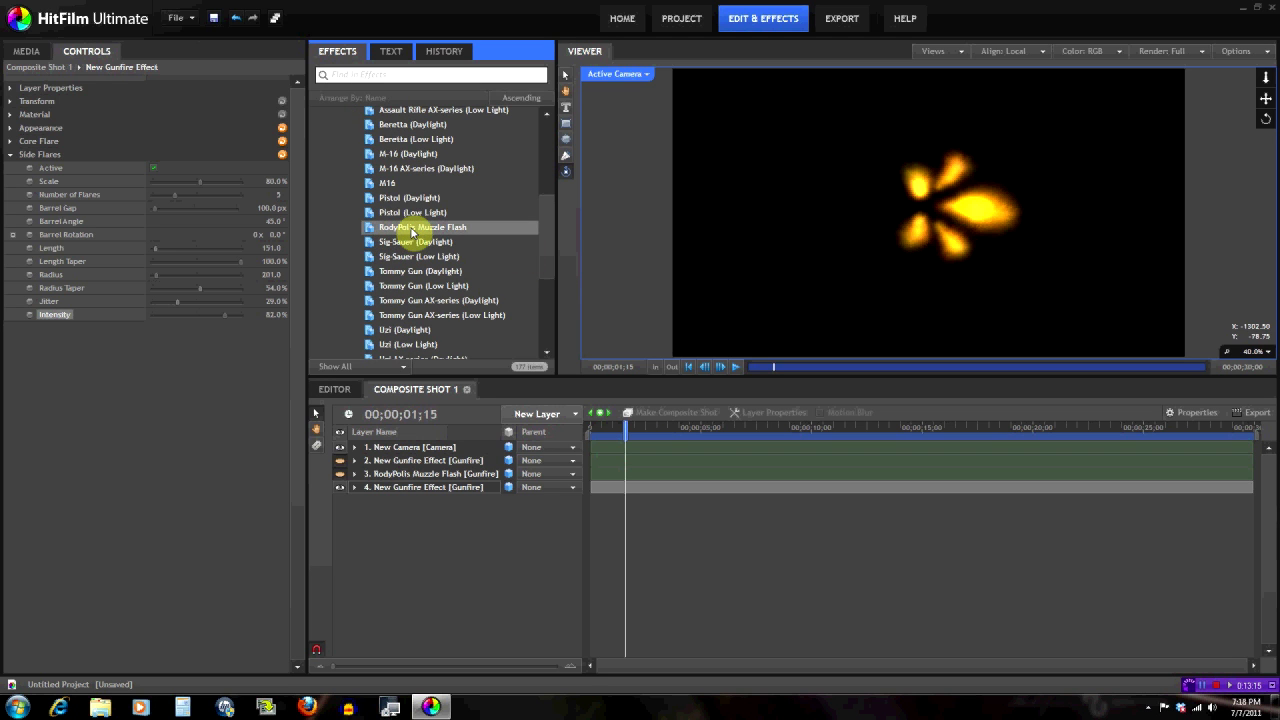
# Toggle layer 4's visibility and preview the core and side flares in the viewer.
pyautogui.click(342, 486)
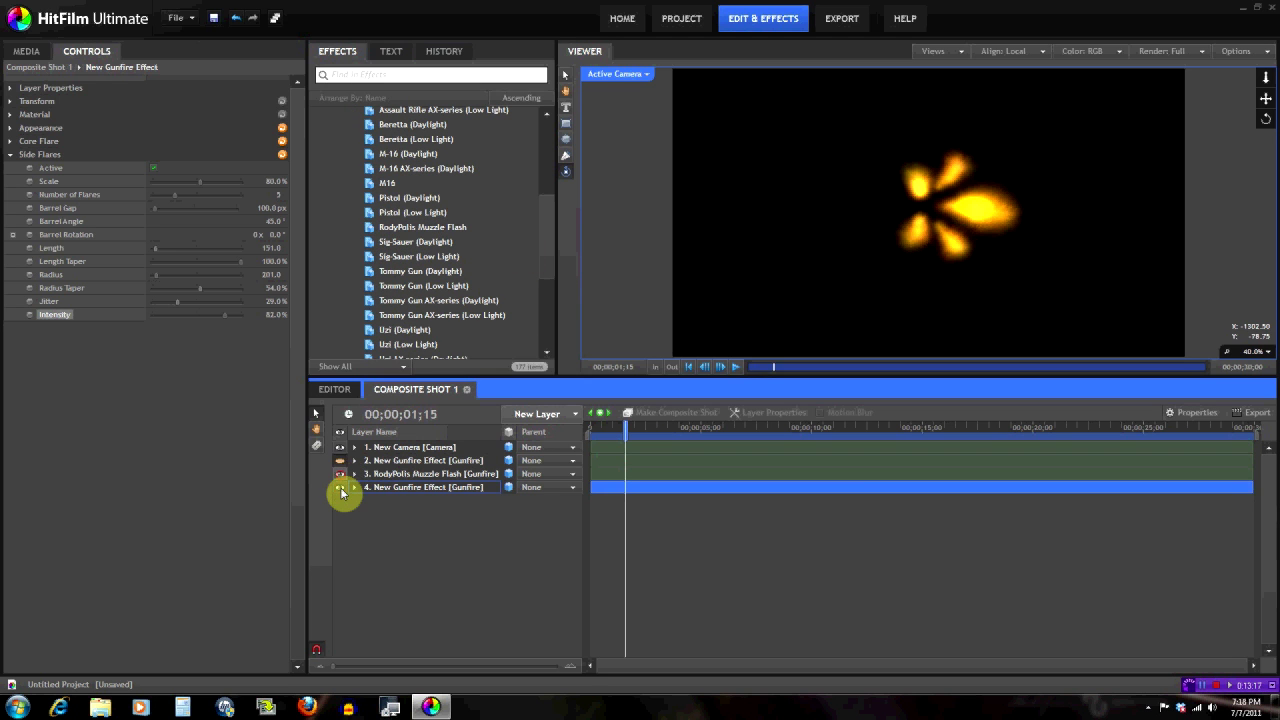
pyautogui.click(947, 200)
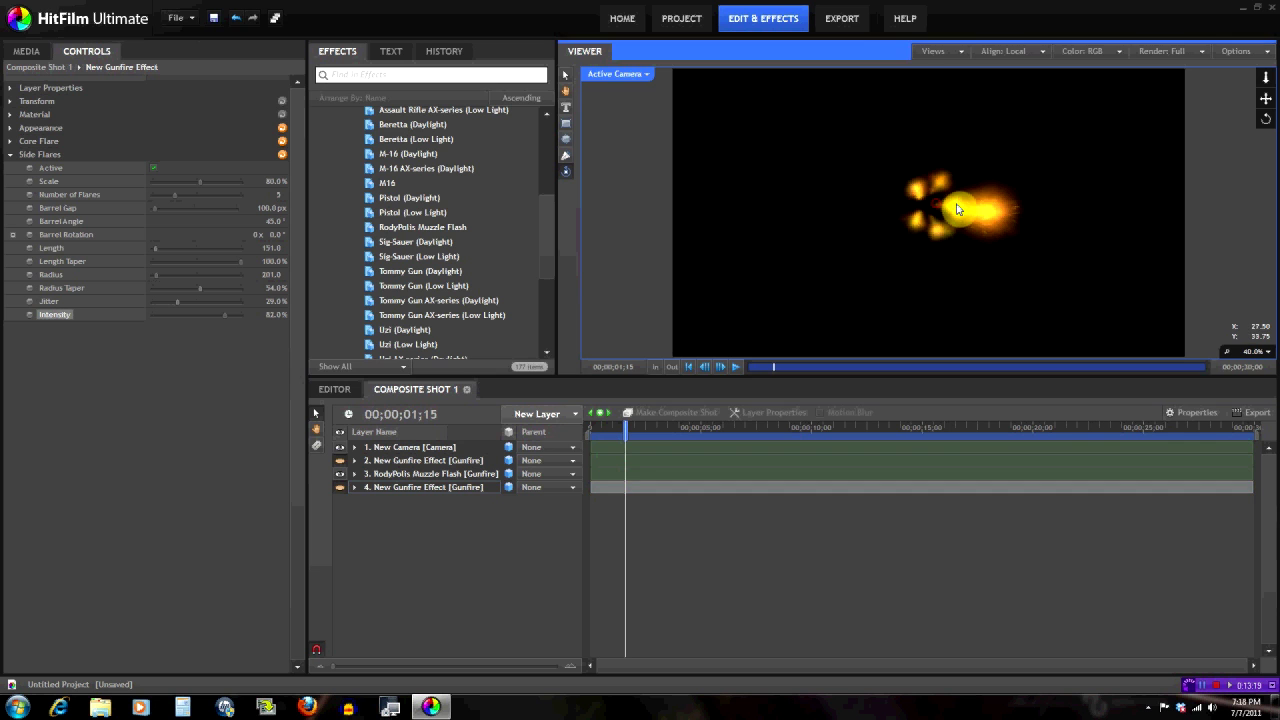